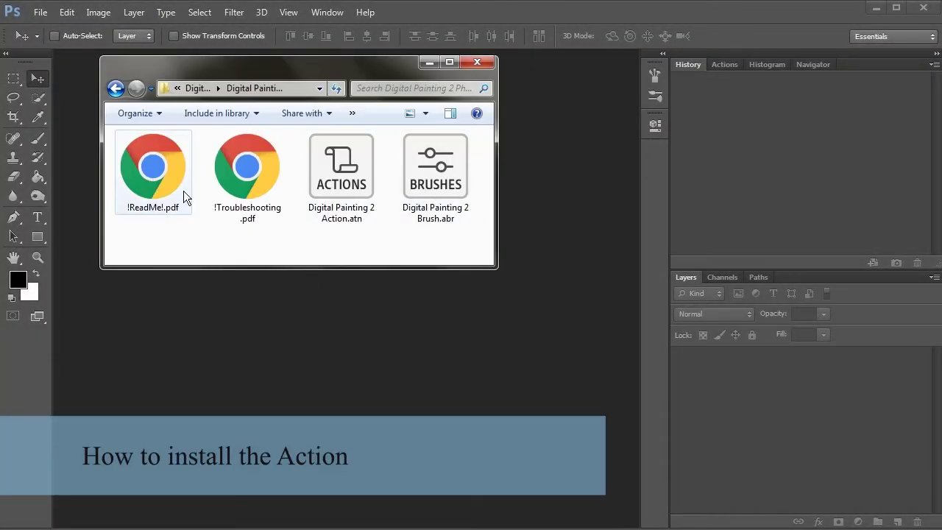
- Clear the Explorer selection of the Digital Painting 2 .atn and .abr files and return to Photoshop's empty workspace
{"action": "left_click_drag", "start_coordinate": [471, 256], "coordinate": [303, 130]}
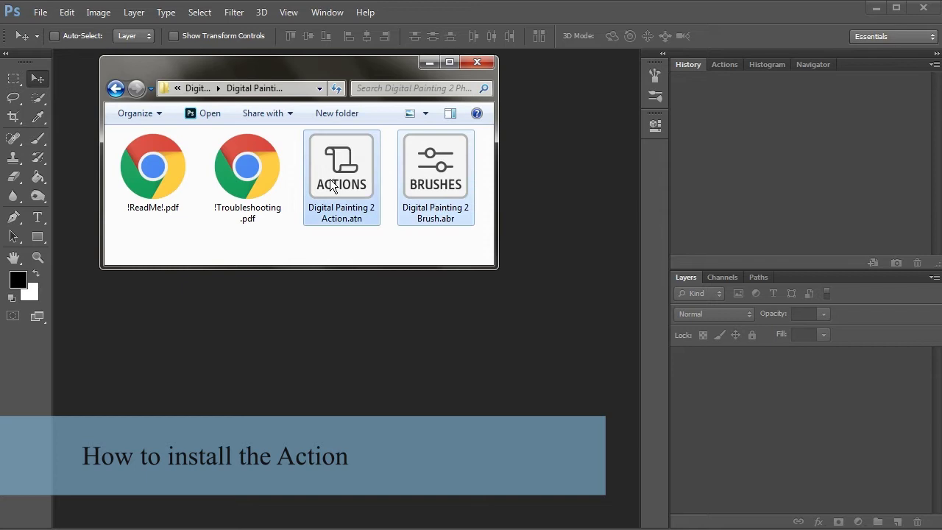
{"action": "left_click", "coordinate": [372, 260]}
{"action": "left_click", "coordinate": [371, 335]}
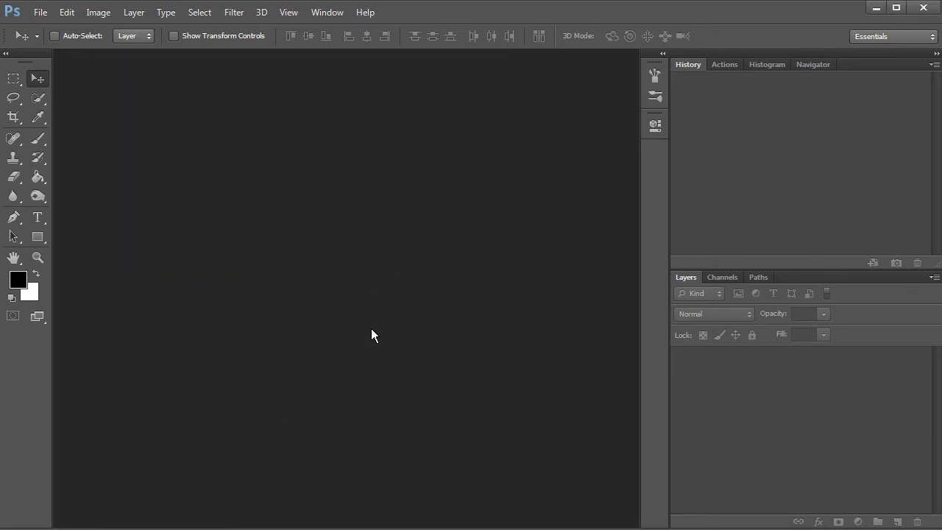
- With the Brush tool active, replace the brush presets with Digital Painting 2 Brush.abr
{"action": "left_click", "coordinate": [40, 141]}
{"action": "left_click", "coordinate": [71, 39]}
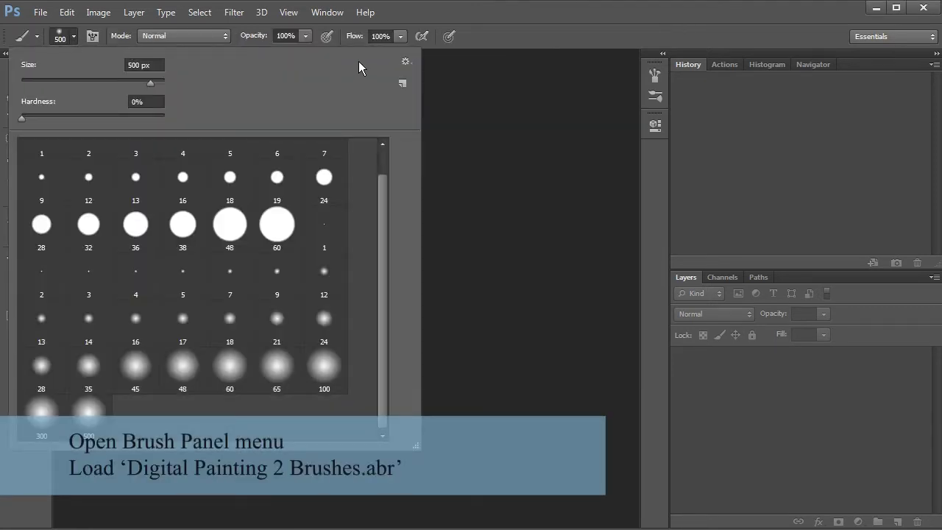
{"action": "left_click", "coordinate": [404, 61]}
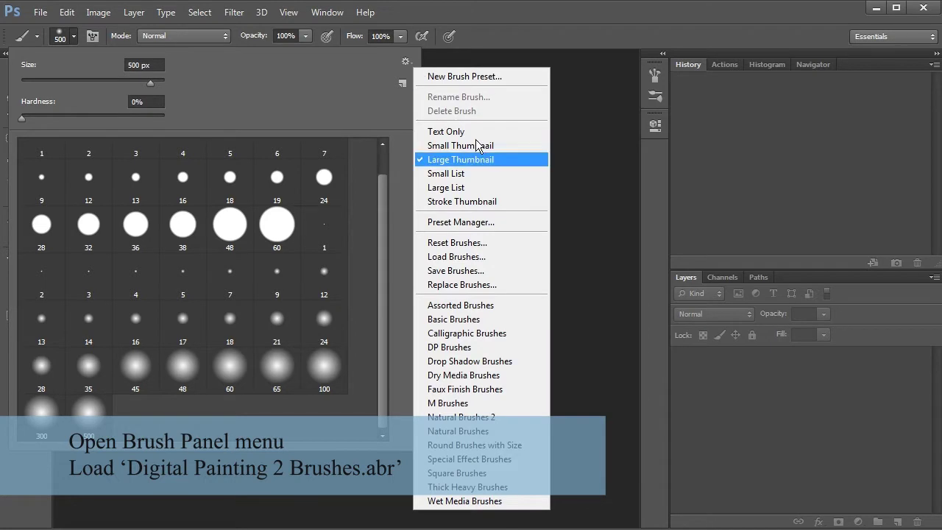
{"action": "left_click", "coordinate": [462, 286]}
{"action": "left_click", "coordinate": [410, 147]}
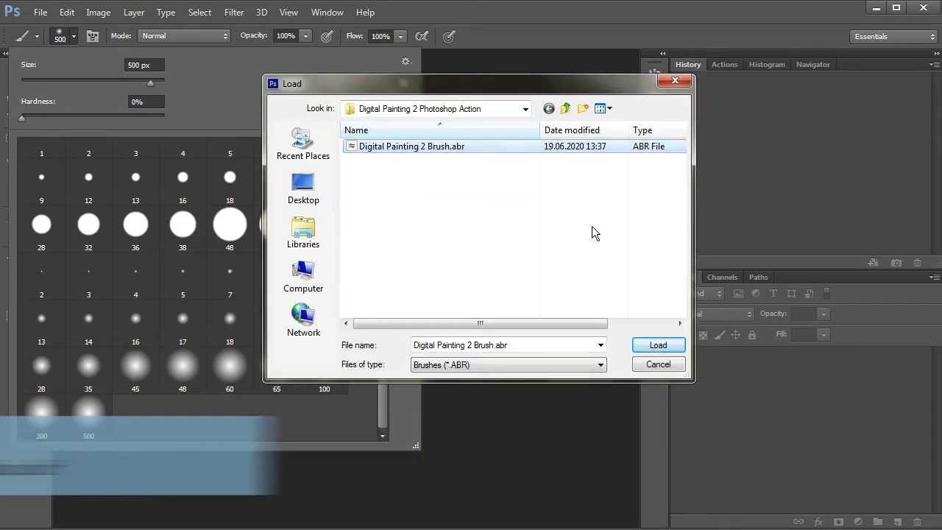
{"action": "left_click", "coordinate": [658, 345]}
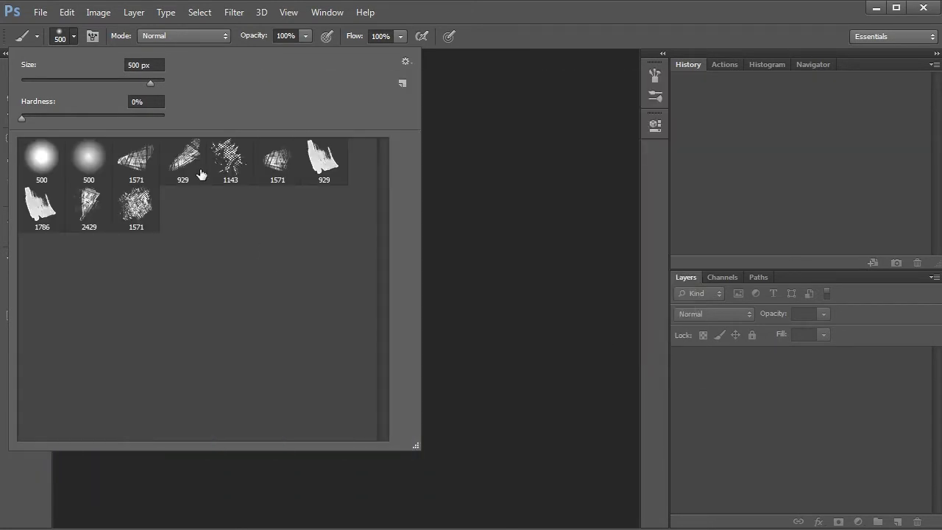
{"action": "left_click", "coordinate": [73, 36]}
- Show the Actions panel and drag Digital Painting 2 Action.atn into it
{"action": "left_click", "coordinate": [326, 13]}
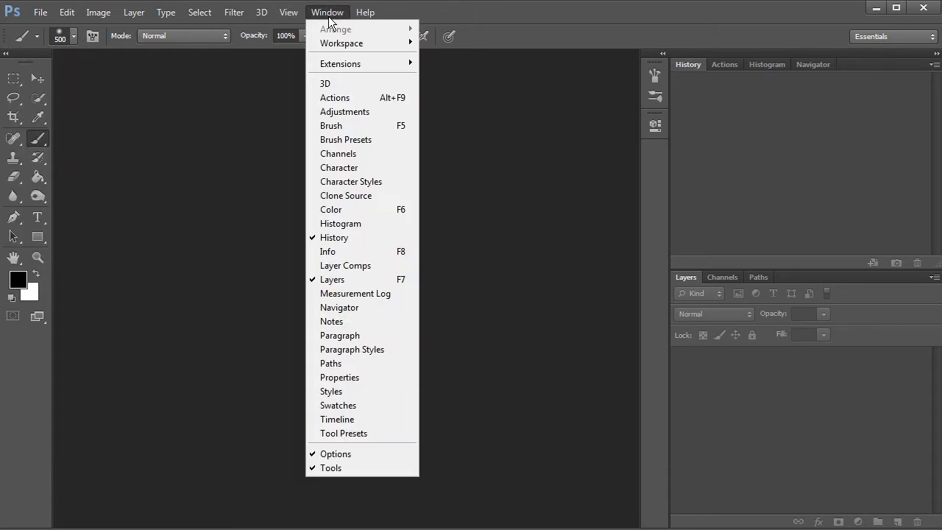
{"action": "left_click", "coordinate": [354, 98]}
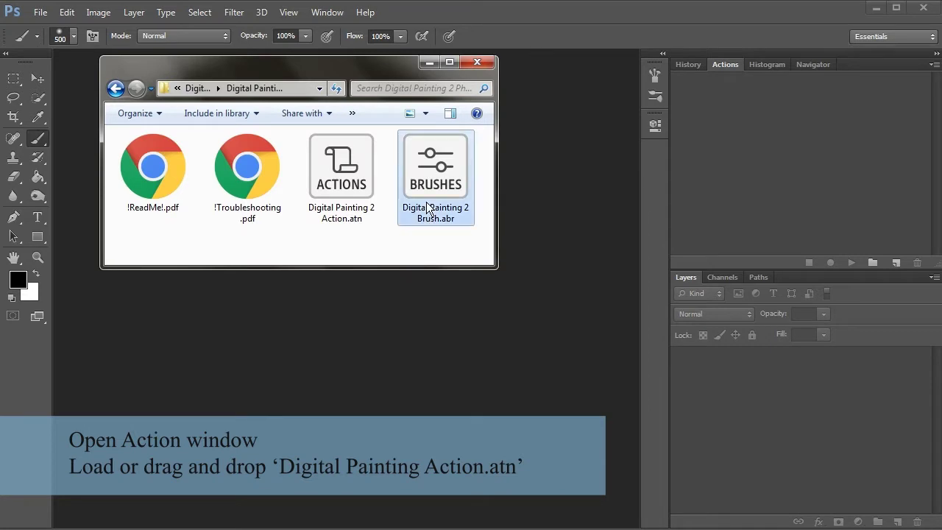
{"action": "left_click", "coordinate": [346, 195]}
{"action": "left_click_drag", "start_coordinate": [341, 183], "coordinate": [694, 190]}
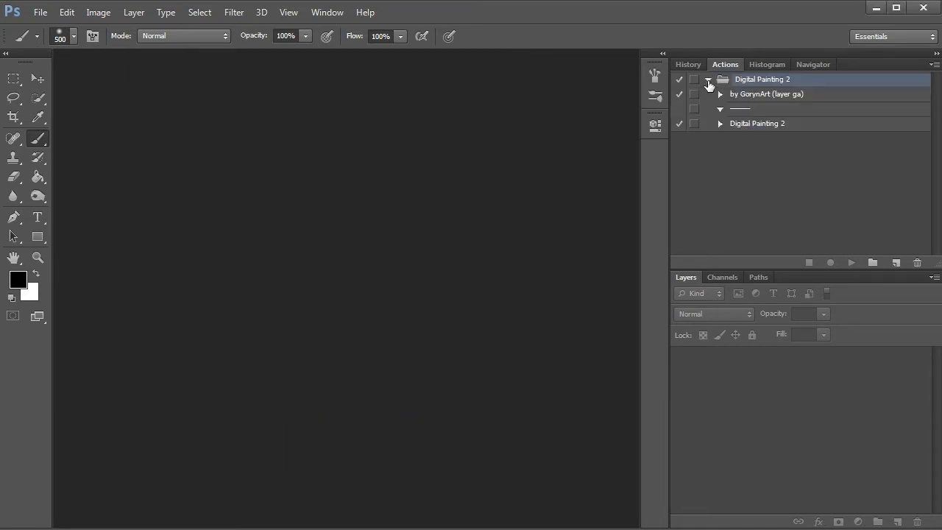
{"action": "left_click", "coordinate": [735, 129]}
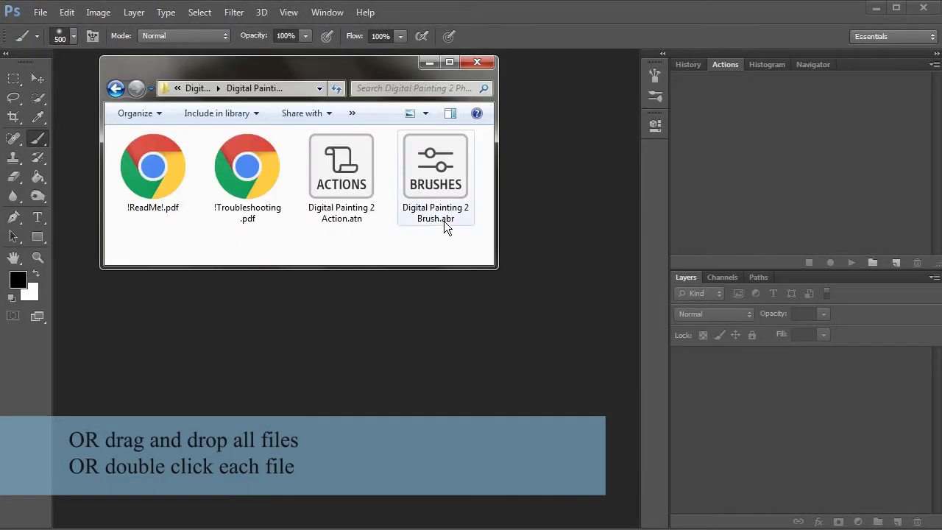
- Drop both the action and brush files into Photoshop and check the new brush presets
{"action": "left_click_drag", "start_coordinate": [452, 238], "coordinate": [303, 131]}
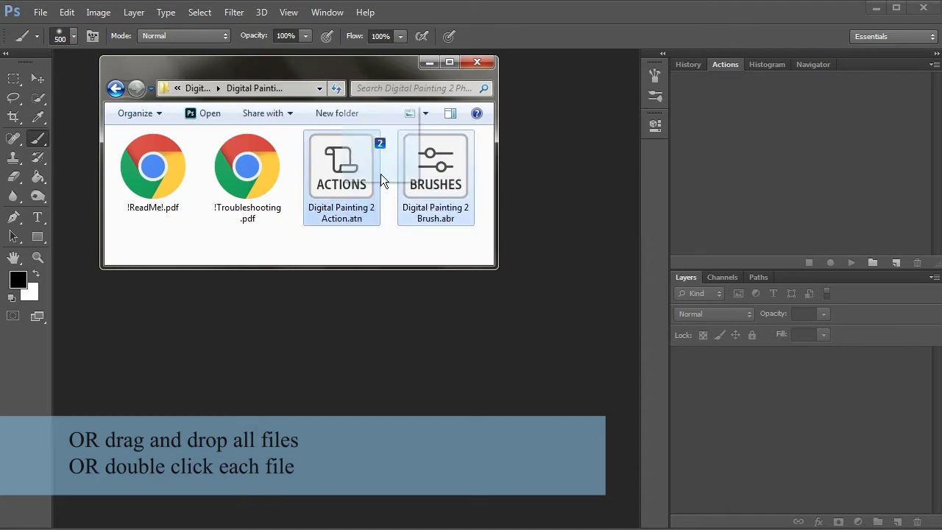
{"action": "left_click_drag", "start_coordinate": [381, 173], "coordinate": [619, 232]}
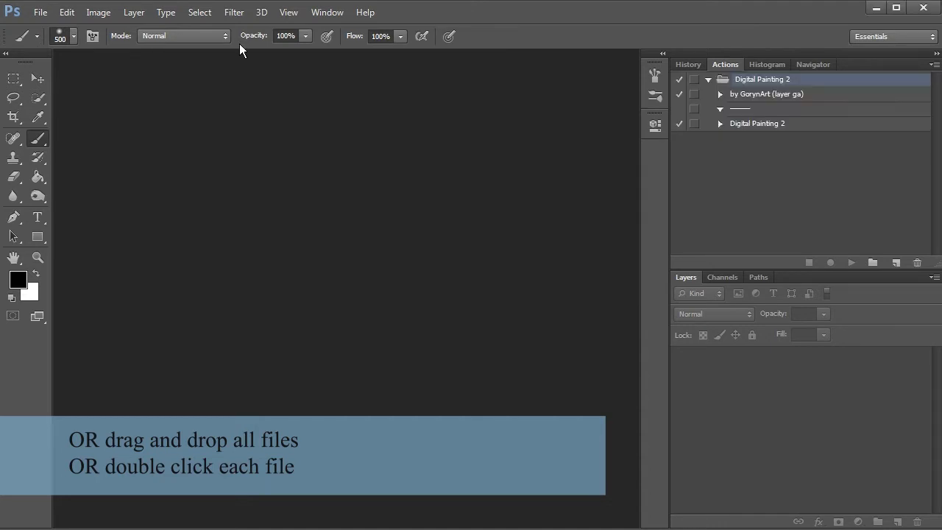
{"action": "left_click", "coordinate": [73, 37]}
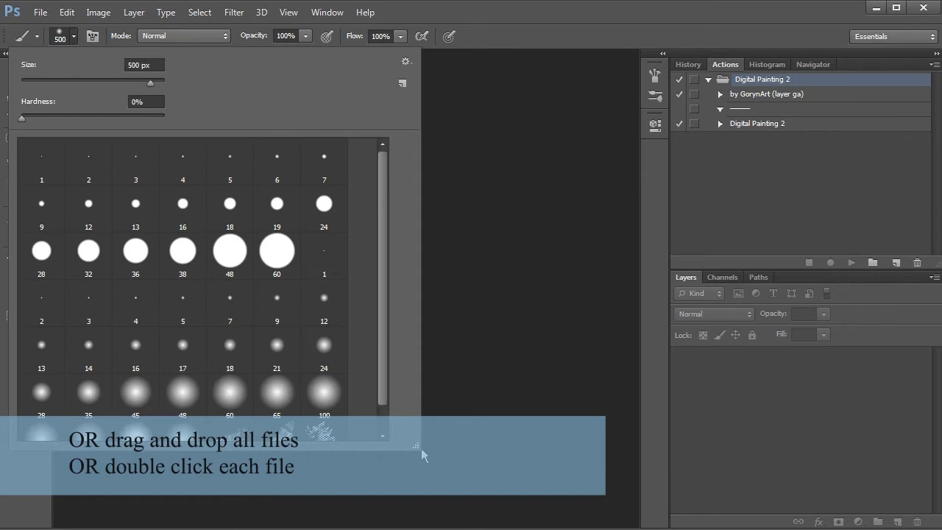
{"action": "left_click_drag", "start_coordinate": [421, 449], "coordinate": [423, 450]}
{"action": "left_click_drag", "start_coordinate": [386, 358], "coordinate": [389, 473]}
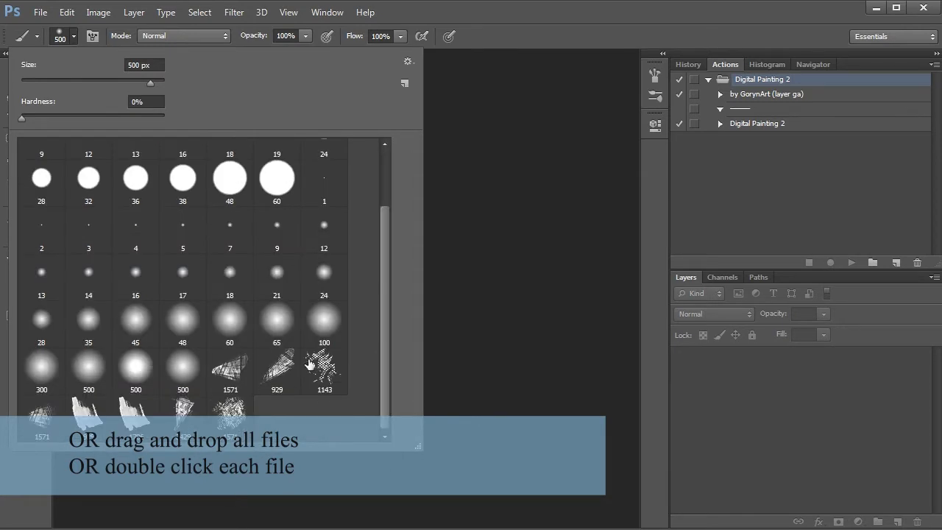
{"action": "left_click", "coordinate": [709, 83]}
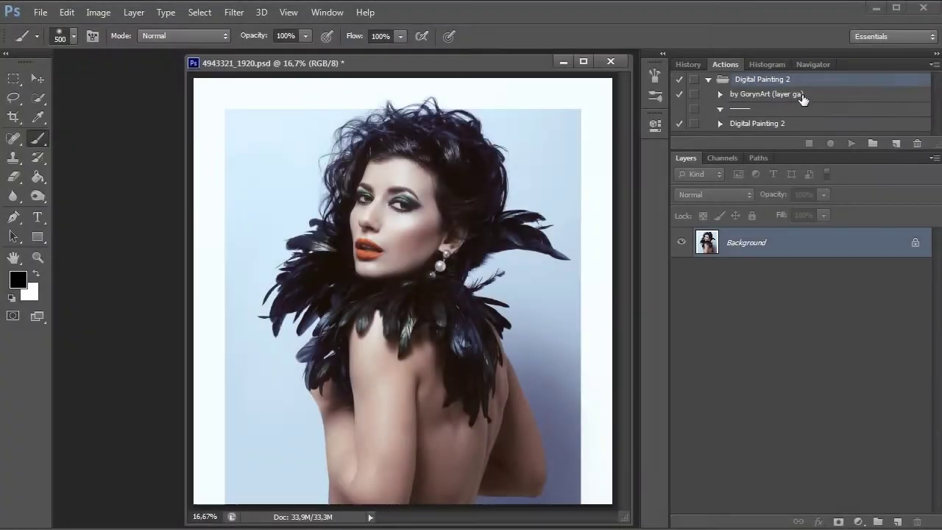
- Play 'by GorynArt (layer ga)' and paint the woman red with a 500 px brush
{"action": "left_click", "coordinate": [801, 94]}
{"action": "left_click", "coordinate": [852, 143]}
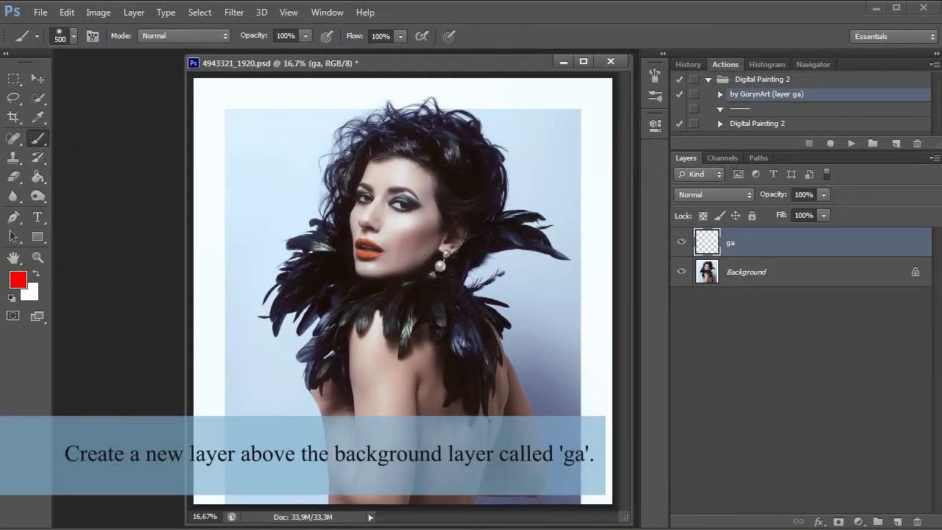
{"action": "mouse_move", "coordinate": [380, 360]}
{"action": "left_mouse_down"}
{"action": "mouse_move", "coordinate": [349, 257]}
{"action": "mouse_move", "coordinate": [342, 136]}
{"action": "mouse_move", "coordinate": [481, 236]}
{"action": "mouse_move", "coordinate": [483, 226]}
{"action": "mouse_move", "coordinate": [459, 304]}
{"action": "mouse_move", "coordinate": [309, 383]}
{"action": "mouse_move", "coordinate": [280, 243]}
{"action": "mouse_move", "coordinate": [376, 111]}
{"action": "left_mouse_up"}
{"action": "key", "text": "bracketright"}
{"action": "key", "text": "bracketright"}
{"action": "key", "text": "bracketright"}
- Toggle the red ga layer on and off to check its coverage, leaving it visible
{"action": "left_click", "coordinate": [682, 242]}
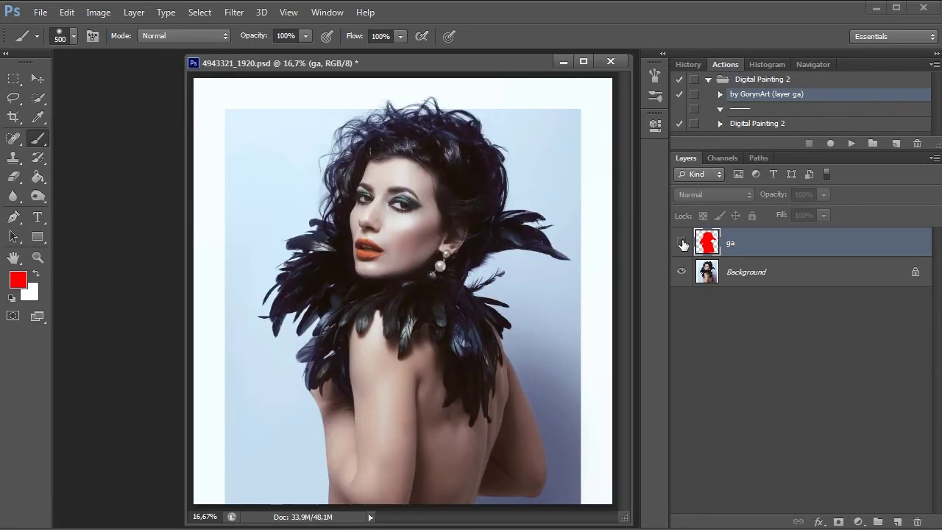
{"action": "left_click", "coordinate": [682, 244]}
{"action": "left_click", "coordinate": [682, 244]}
{"action": "left_click", "coordinate": [682, 244]}
{"action": "left_click", "coordinate": [682, 243]}
{"action": "left_click", "coordinate": [682, 243]}
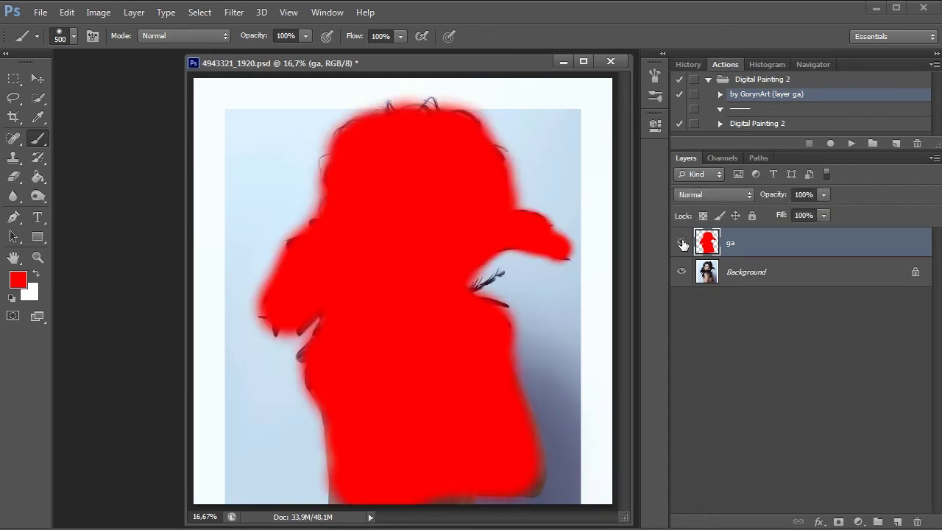
- Review the brush presets and opacity, and set brush Flow back to 100%
{"action": "left_click", "coordinate": [70, 39]}
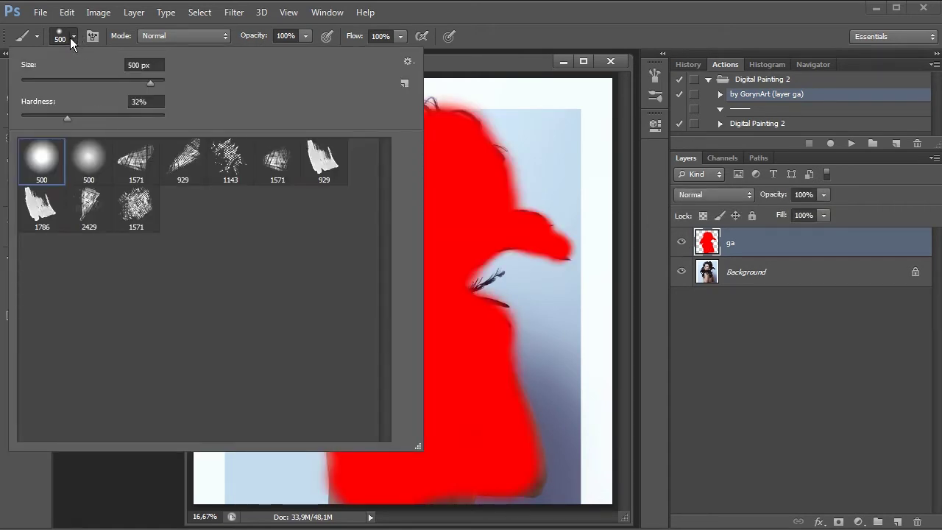
{"action": "left_click", "coordinate": [70, 38]}
{"action": "left_click", "coordinate": [304, 37]}
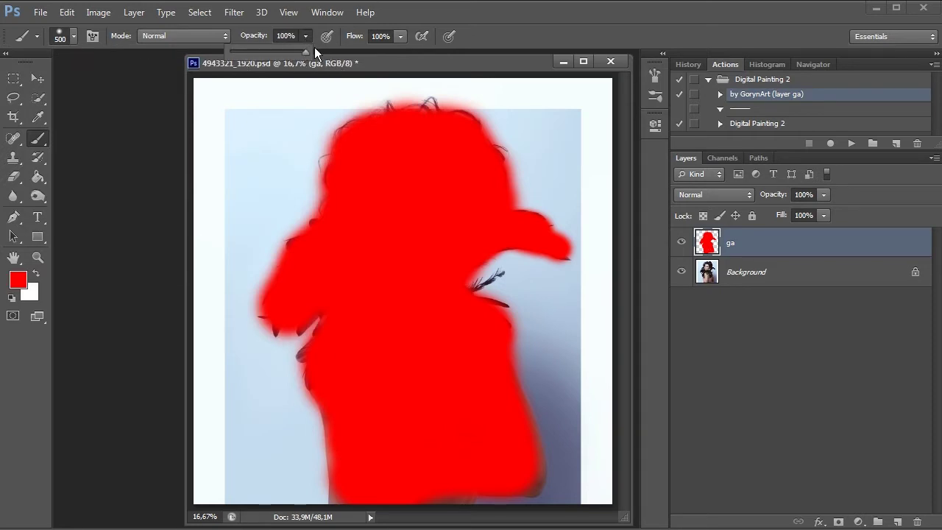
{"action": "left_click", "coordinate": [308, 39]}
{"action": "left_click", "coordinate": [401, 36]}
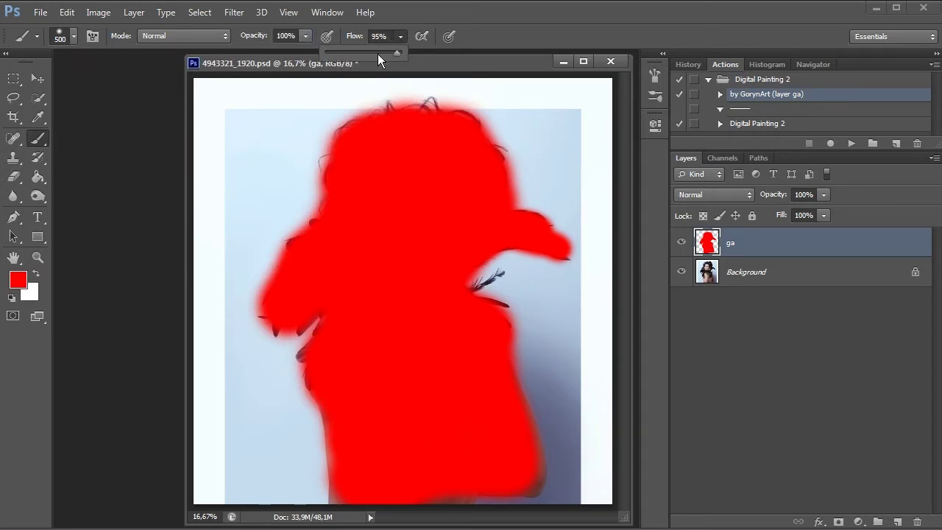
{"action": "left_click_drag", "start_coordinate": [378, 54], "coordinate": [408, 53]}
{"action": "left_click", "coordinate": [406, 36]}
- Play the Digital Painting 2 action on the portrait
{"action": "left_click", "coordinate": [773, 126]}
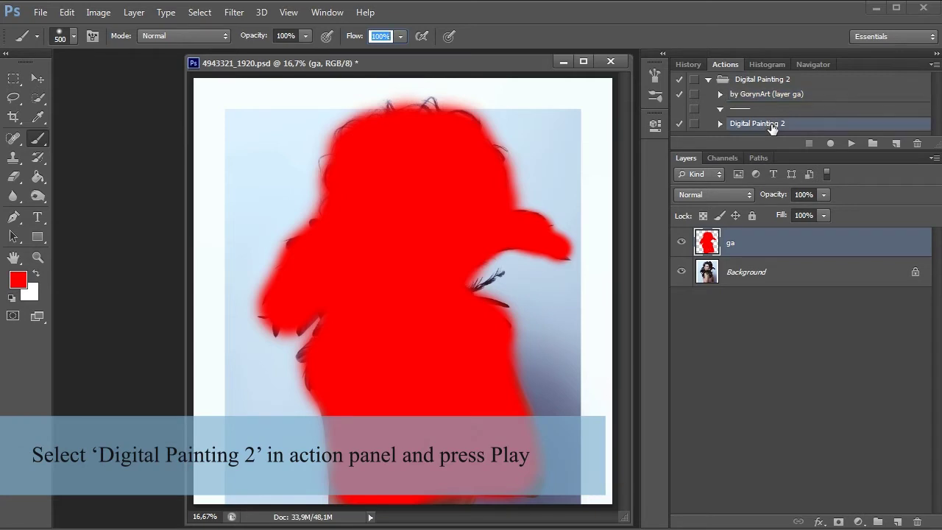
{"action": "left_click", "coordinate": [853, 143]}
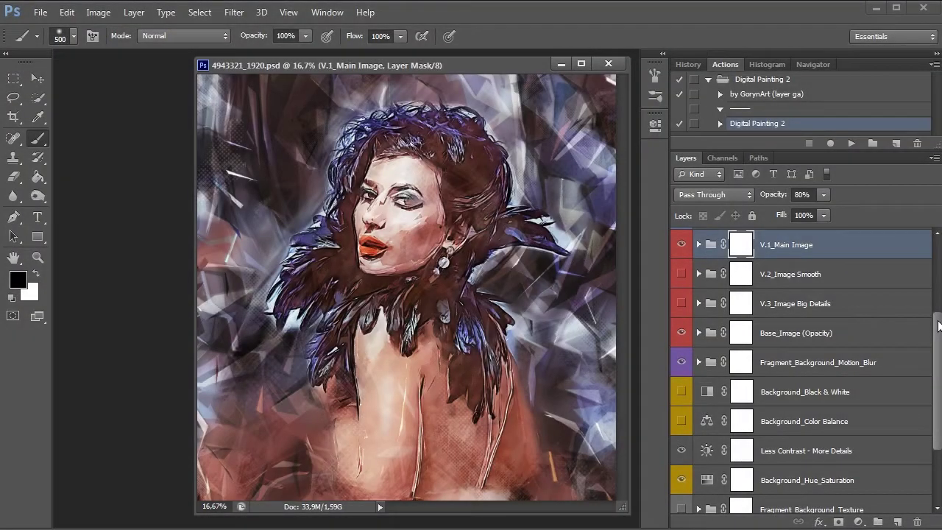
- Expand Background_Texture and preview Back_Layer_8, with and without its mask, in place of Back_Layer_7
{"action": "mouse_move", "coordinate": [939, 326]}
{"action": "left_mouse_down"}
{"action": "mouse_move", "coordinate": [939, 237]}
{"action": "mouse_move", "coordinate": [940, 361]}
{"action": "left_mouse_up"}
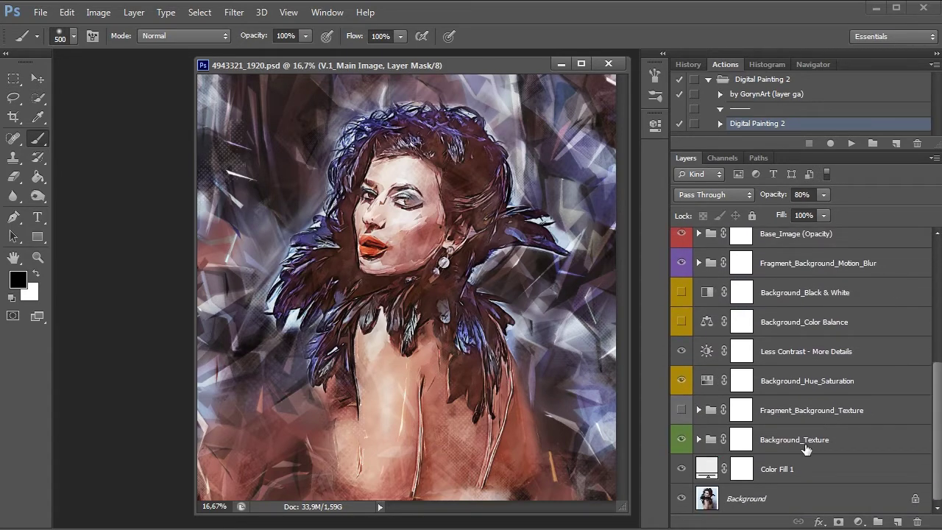
{"action": "left_click", "coordinate": [786, 445]}
{"action": "left_click", "coordinate": [700, 439]}
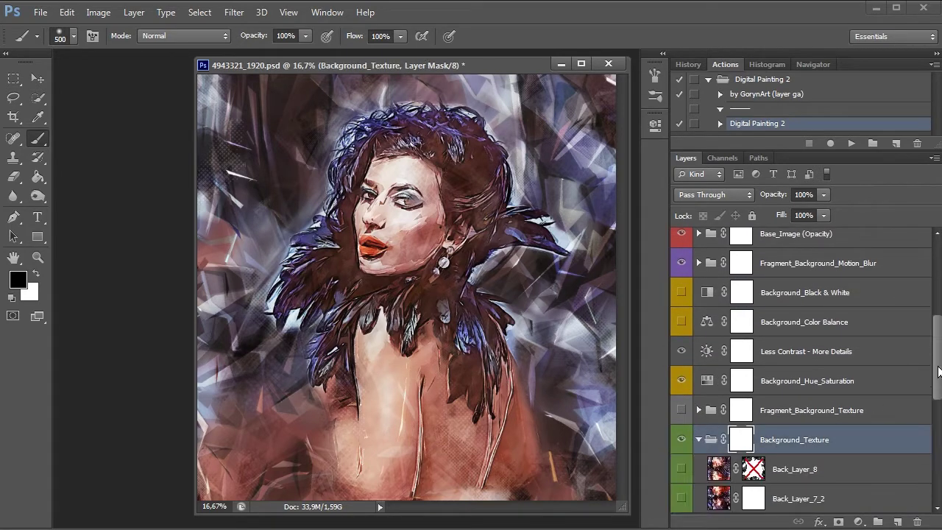
{"action": "left_click_drag", "start_coordinate": [939, 371], "coordinate": [939, 430]}
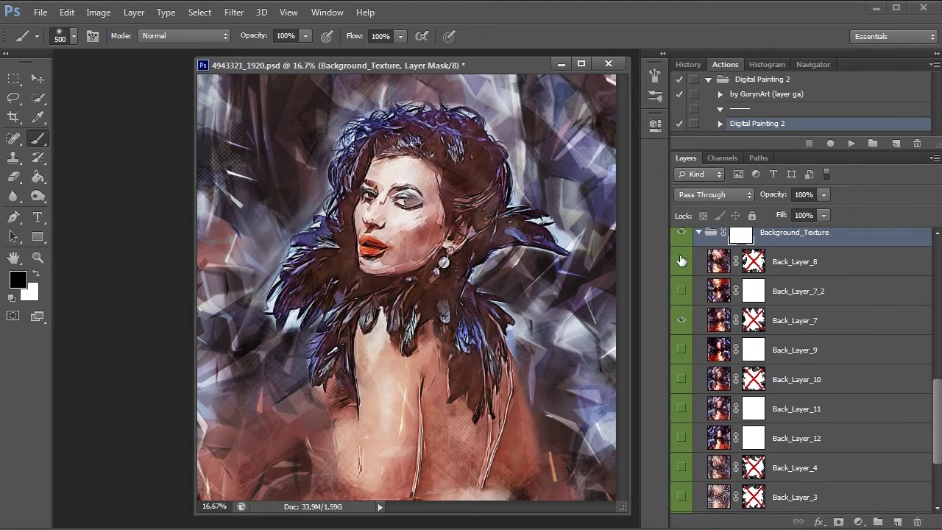
{"action": "left_click", "coordinate": [681, 261]}
{"action": "left_click", "coordinate": [682, 320]}
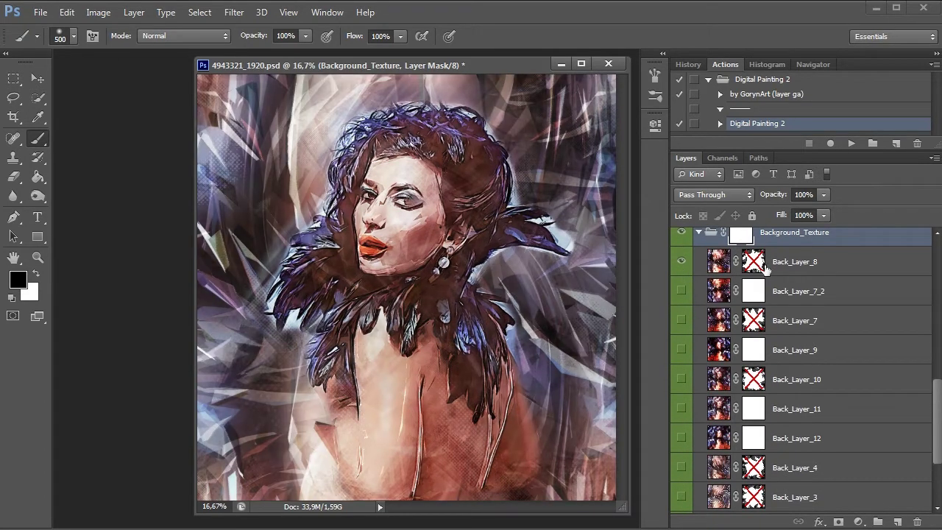
{"action": "left_click", "coordinate": [756, 265]}
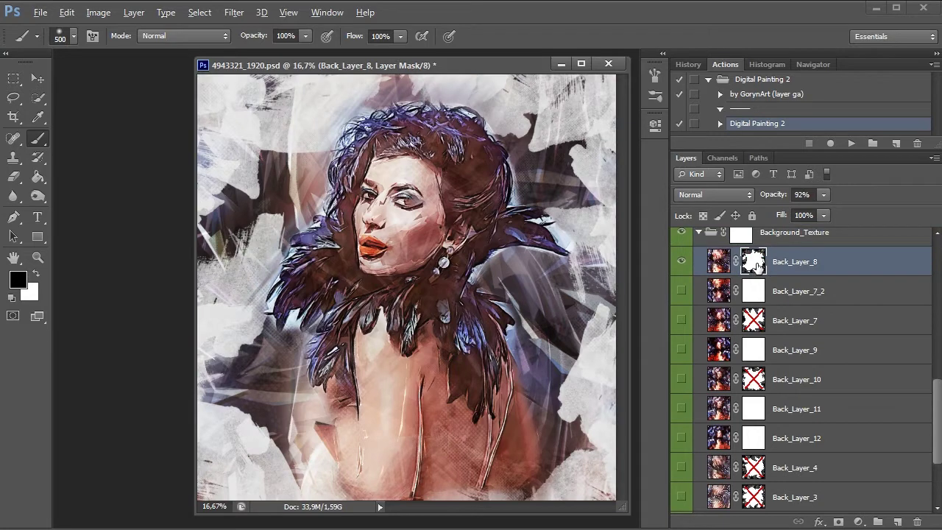
{"action": "left_click", "coordinate": [756, 265], "text": "shift"}
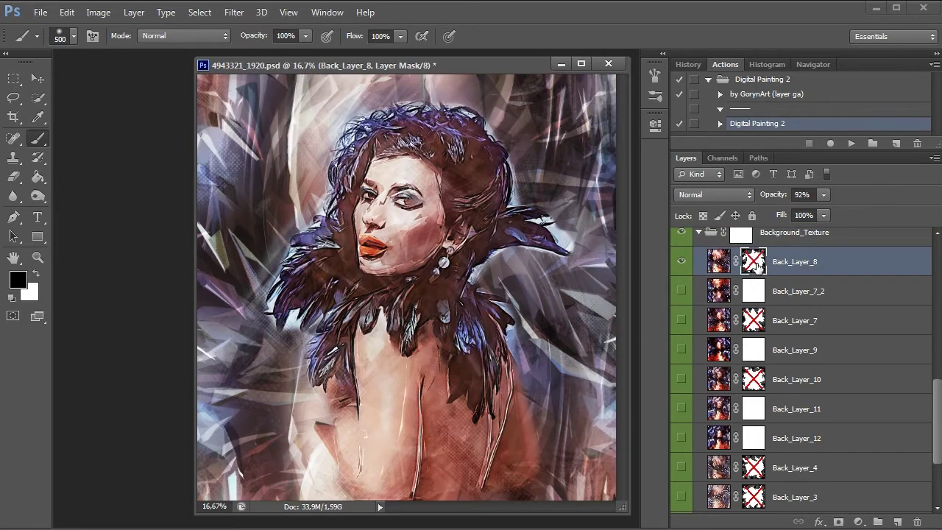
{"action": "left_click", "coordinate": [681, 262]}
- Try Back_Layer_9, 10, 11, 12, 4, 3, 2 and 1 as the background texture
{"action": "left_click", "coordinate": [682, 320]}
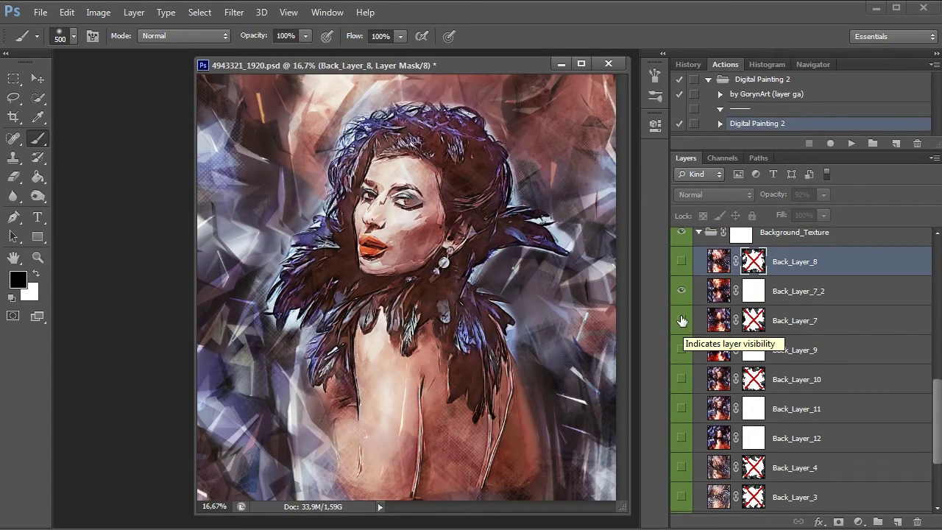
{"action": "left_click", "coordinate": [682, 349], "text": "alt"}
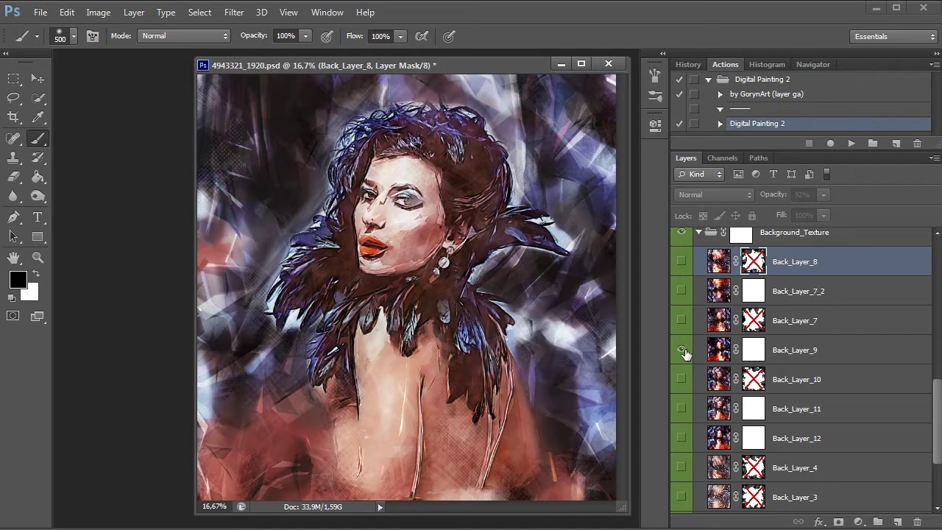
{"action": "left_click", "coordinate": [682, 380], "text": "alt"}
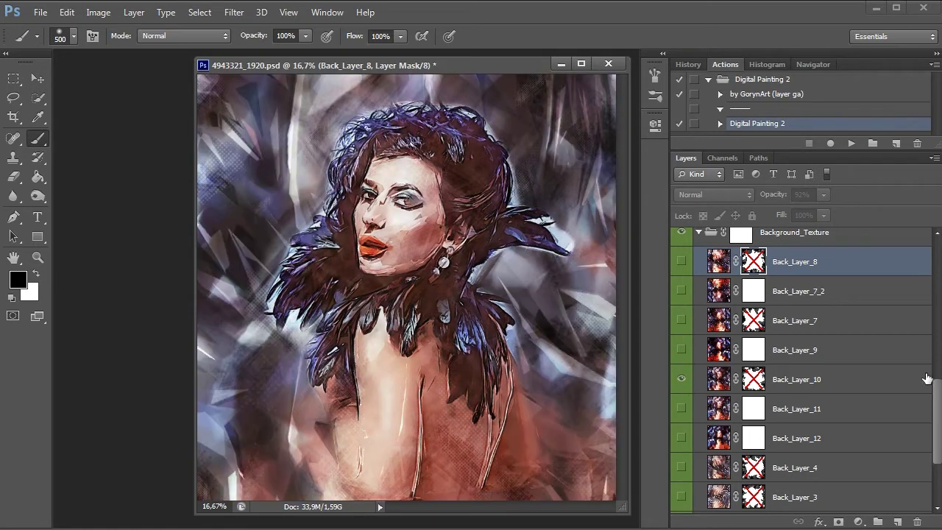
{"action": "scroll", "coordinate": [940, 401], "scroll_direction": "down", "scroll_amount": 2}
{"action": "scroll", "coordinate": [939, 401], "scroll_direction": "down", "scroll_amount": 2}
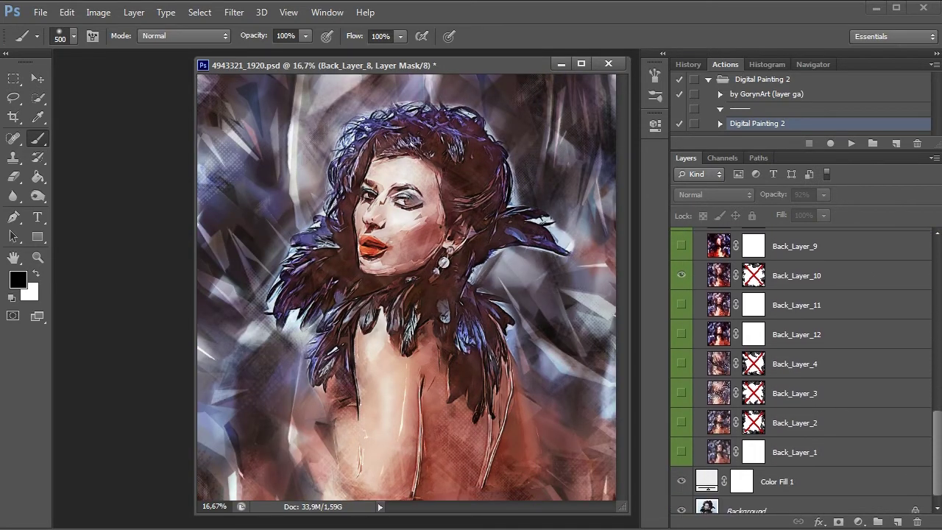
{"action": "left_click", "coordinate": [683, 303], "text": "alt"}
{"action": "left_click", "coordinate": [682, 335], "text": "alt"}
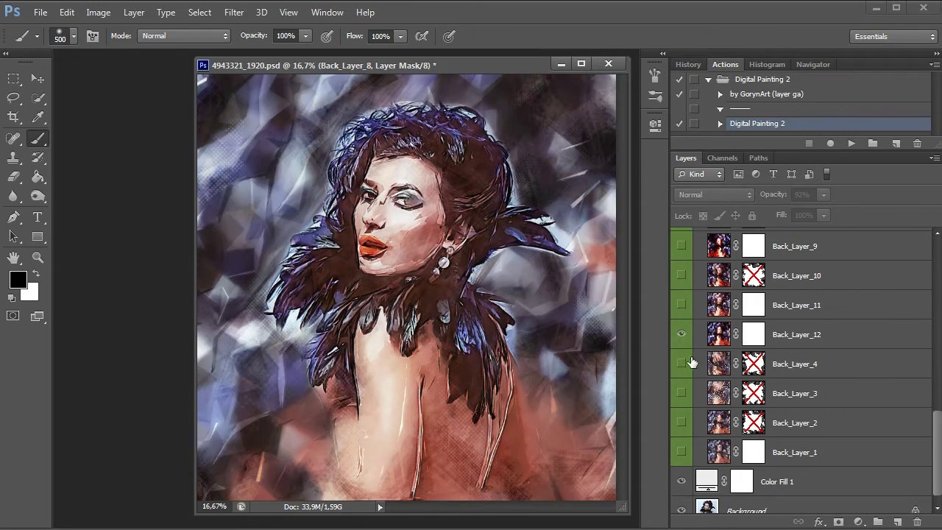
{"action": "left_click", "coordinate": [682, 365], "text": "alt"}
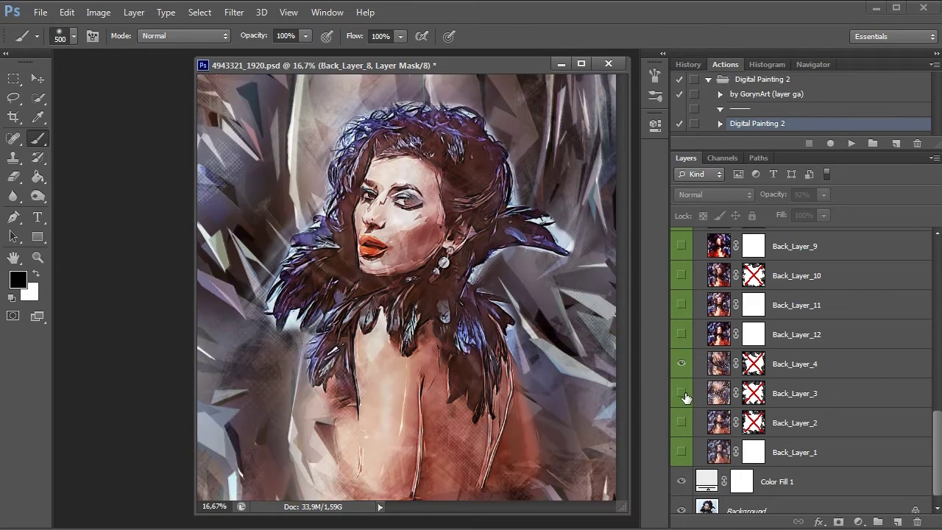
{"action": "left_click", "coordinate": [682, 394], "text": "alt"}
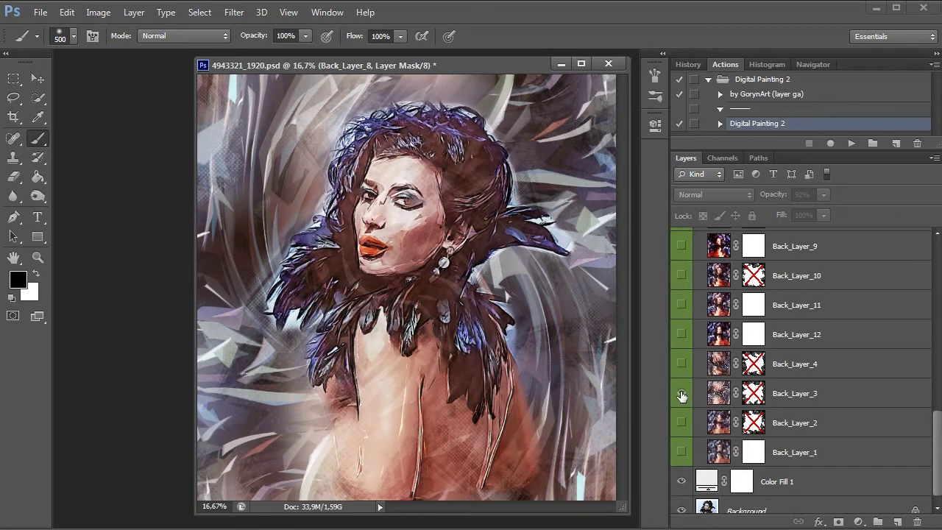
{"action": "left_click", "coordinate": [682, 423], "text": "alt"}
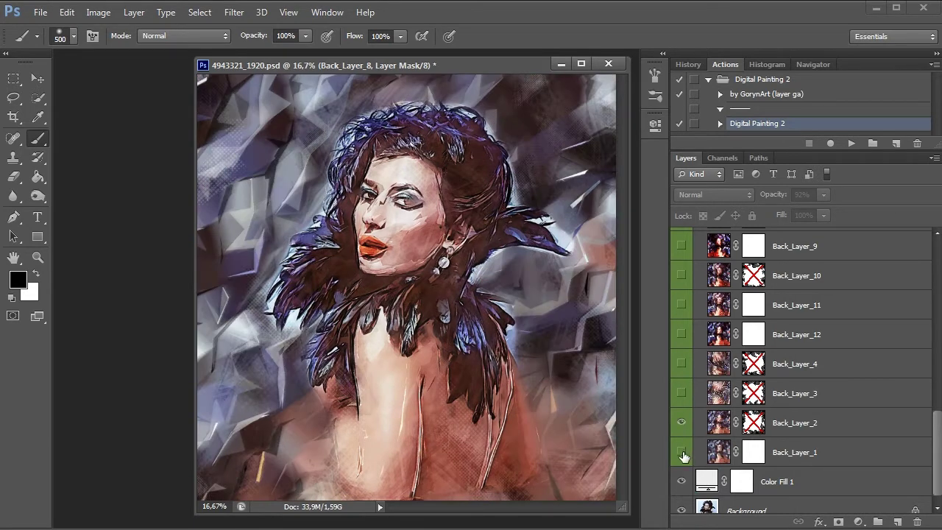
{"action": "left_click", "coordinate": [682, 453], "text": "alt"}
- Revisit Back_Layer_9 and 10, keep only Back_Layer_7_2 visible, and collapse the group
{"action": "left_click", "coordinate": [681, 246], "text": "alt"}
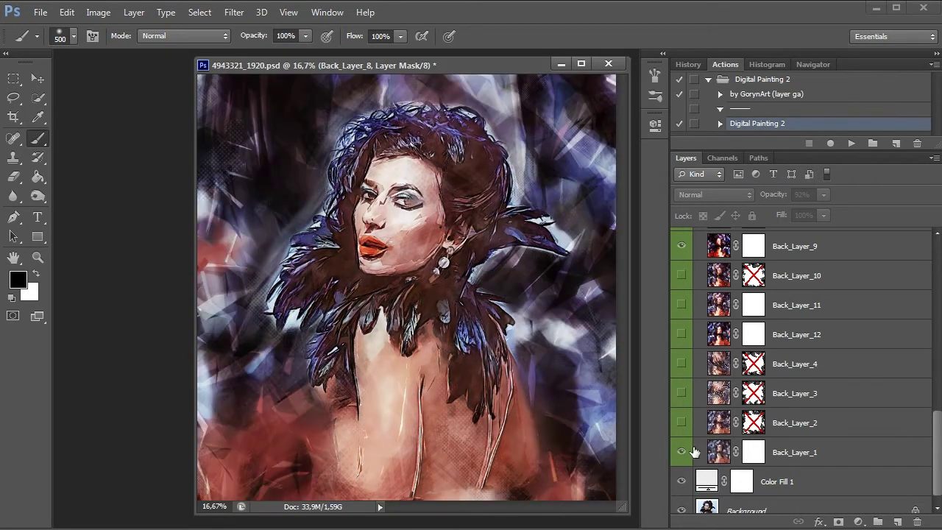
{"action": "scroll", "coordinate": [684, 313], "scroll_direction": "up", "scroll_amount": 1}
{"action": "left_click", "coordinate": [682, 334], "text": "alt"}
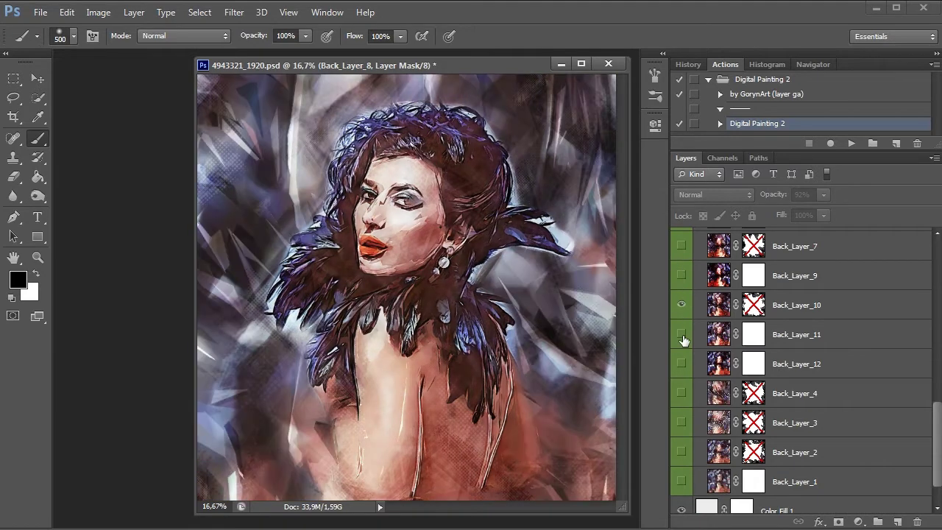
{"action": "scroll", "coordinate": [721, 338], "scroll_direction": "up", "scroll_amount": 3}
{"action": "left_click", "coordinate": [682, 304], "text": "alt"}
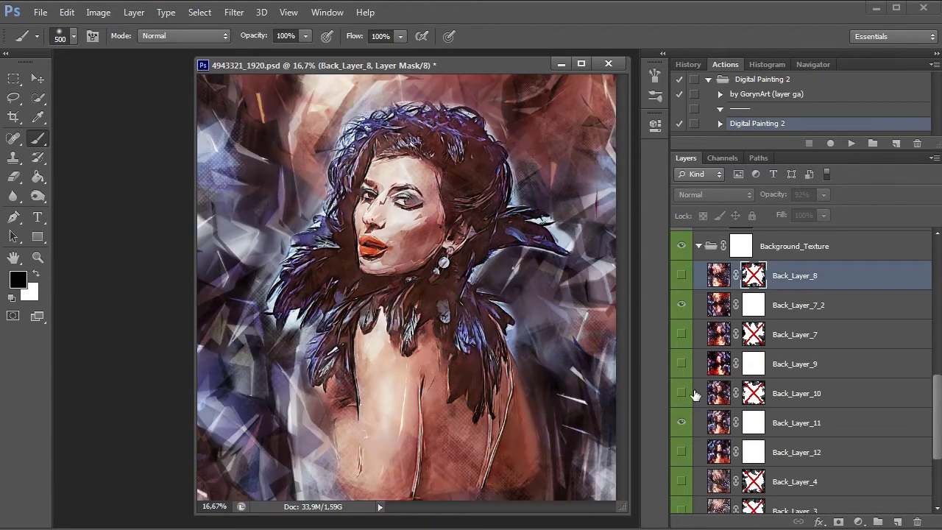
{"action": "left_click", "coordinate": [682, 305], "text": "alt"}
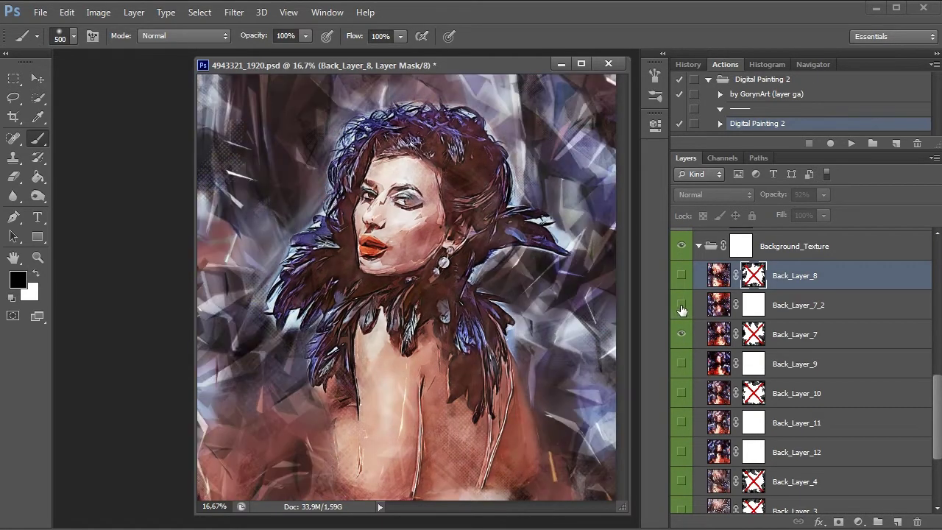
{"action": "left_click", "coordinate": [682, 304], "text": "alt"}
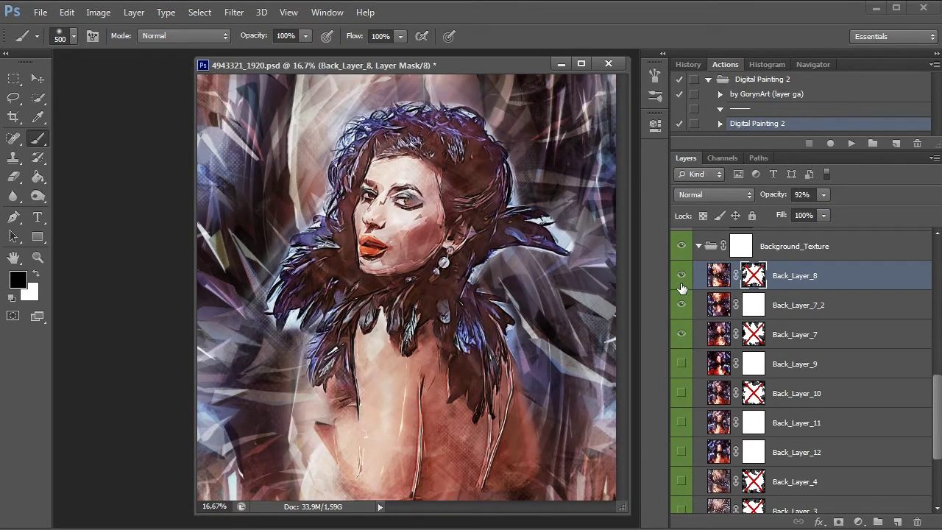
{"action": "left_click", "coordinate": [681, 364], "text": "alt"}
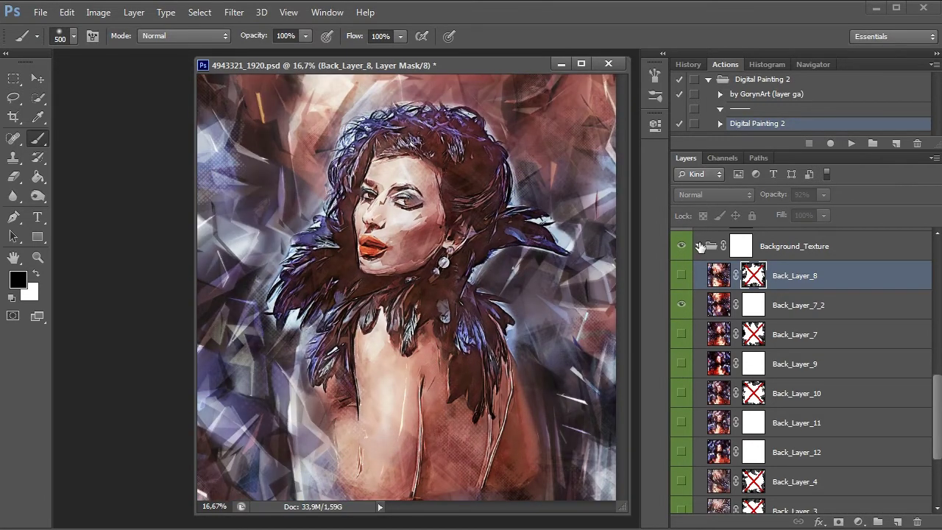
{"action": "left_click", "coordinate": [698, 246]}
{"action": "left_click", "coordinate": [817, 422]}
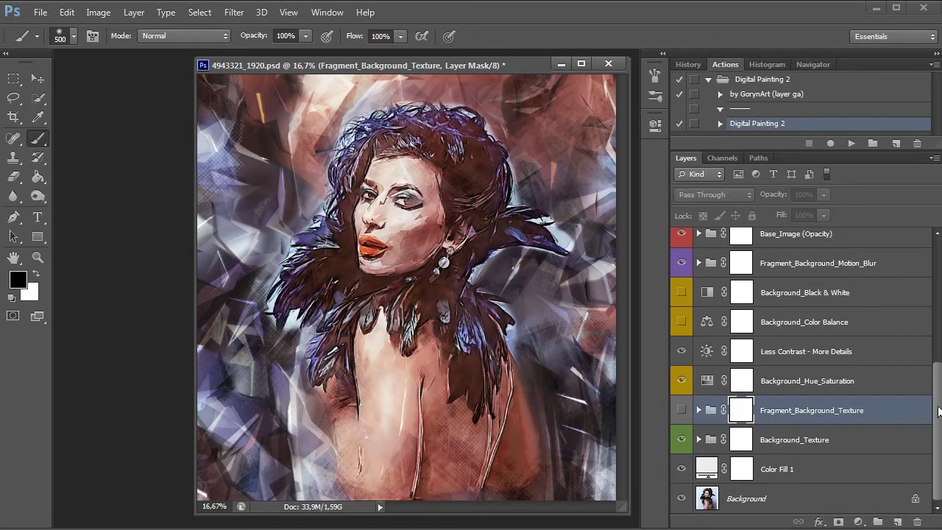
{"action": "left_click", "coordinate": [681, 412]}
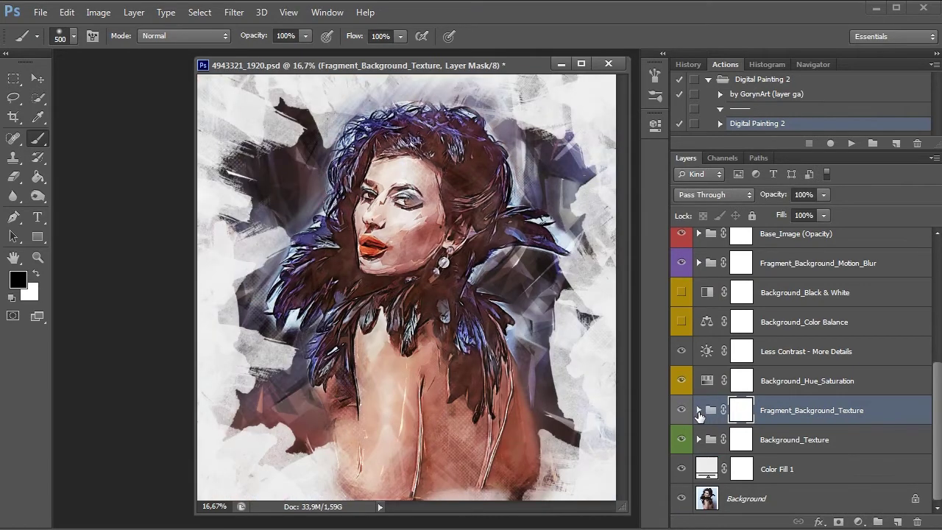
{"action": "left_click", "coordinate": [699, 410]}
{"action": "scroll", "coordinate": [685, 412], "scroll_direction": "down", "scroll_amount": 2}
{"action": "scroll", "coordinate": [684, 412], "scroll_direction": "down", "scroll_amount": 2}
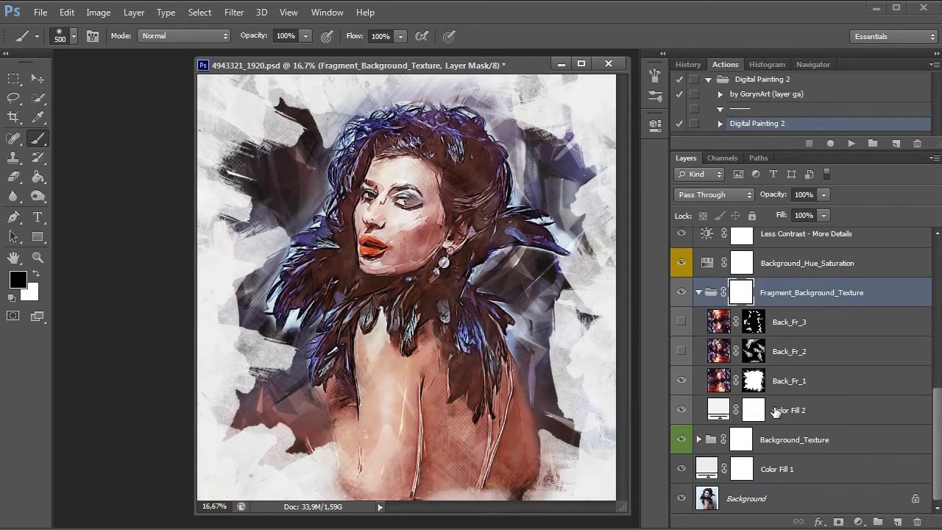
{"action": "left_click", "coordinate": [682, 351]}
{"action": "left_click", "coordinate": [681, 382]}
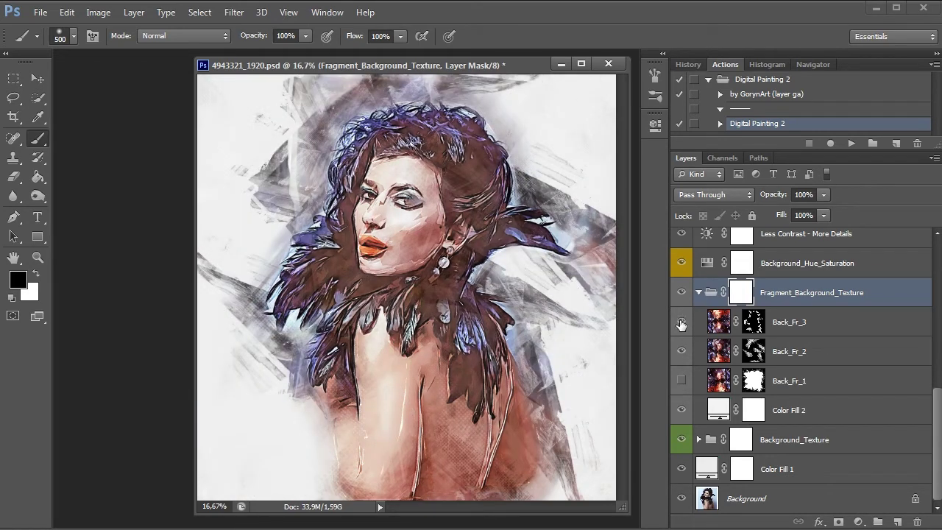
{"action": "left_click", "coordinate": [681, 324]}
{"action": "left_click", "coordinate": [680, 352]}
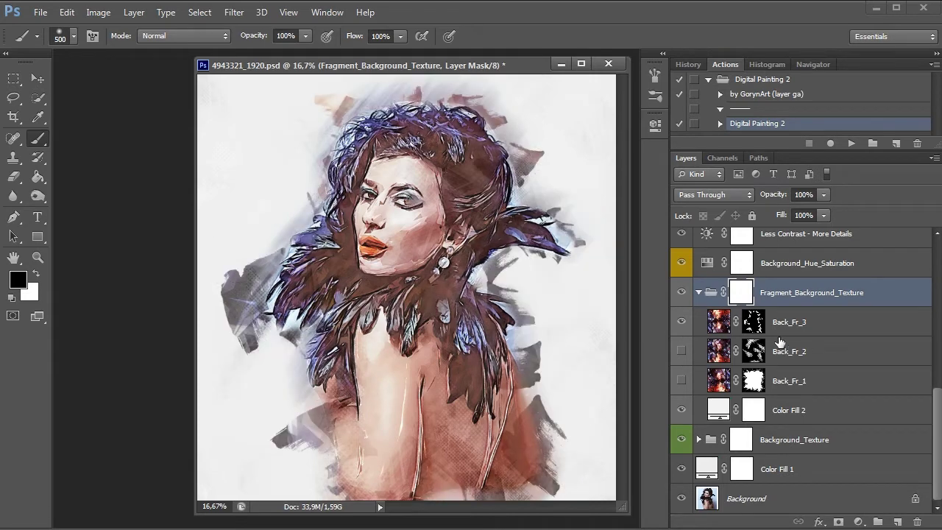
{"action": "left_click", "coordinate": [754, 323]}
{"action": "left_click", "coordinate": [754, 351]}
{"action": "left_click", "coordinate": [753, 380]}
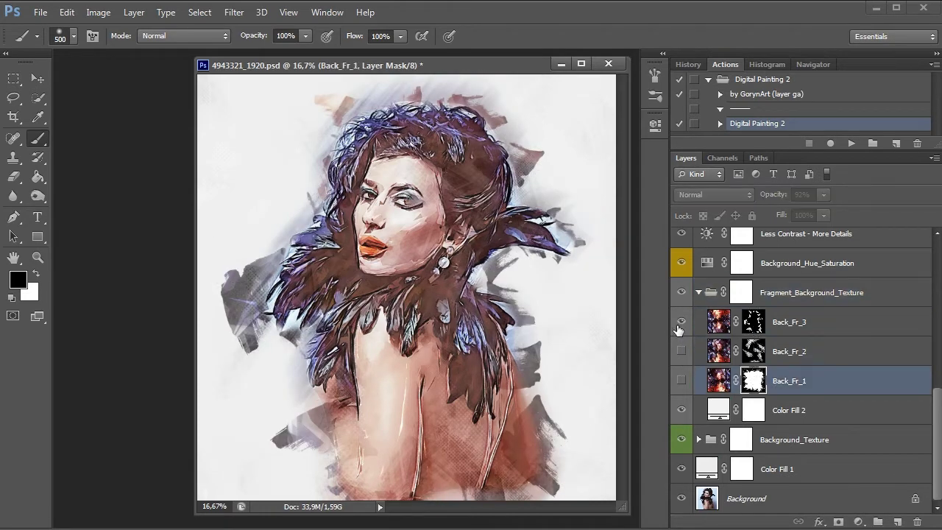
{"action": "left_click", "coordinate": [681, 351]}
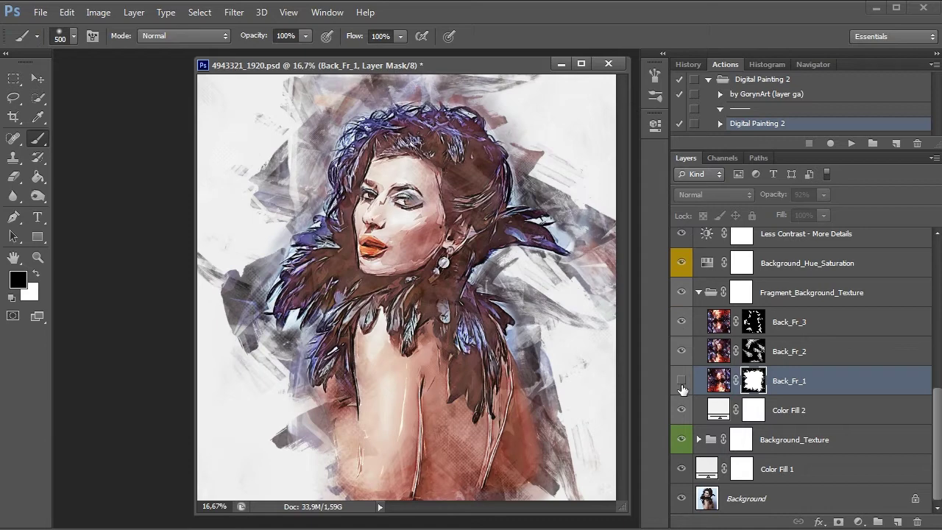
{"action": "left_click", "coordinate": [681, 383]}
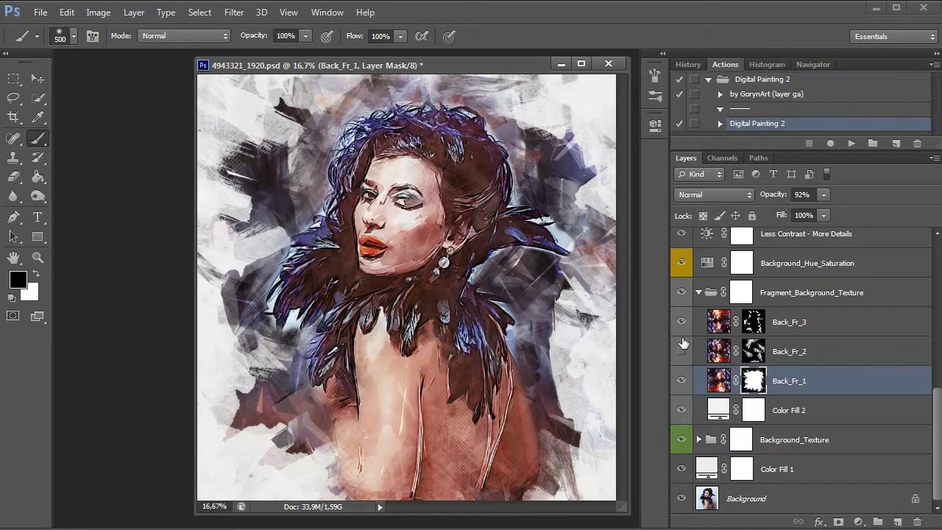
{"action": "left_click", "coordinate": [682, 351]}
{"action": "left_click", "coordinate": [683, 321]}
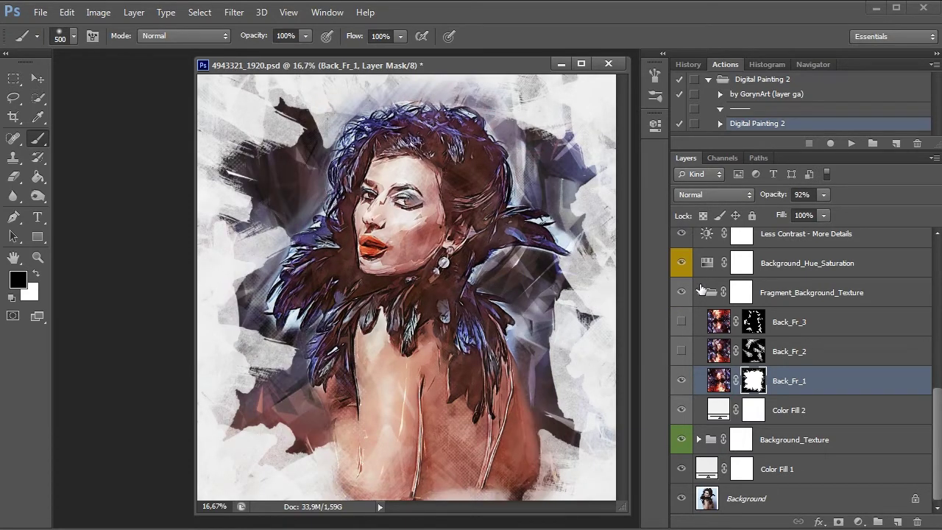
{"action": "left_click", "coordinate": [699, 293]}
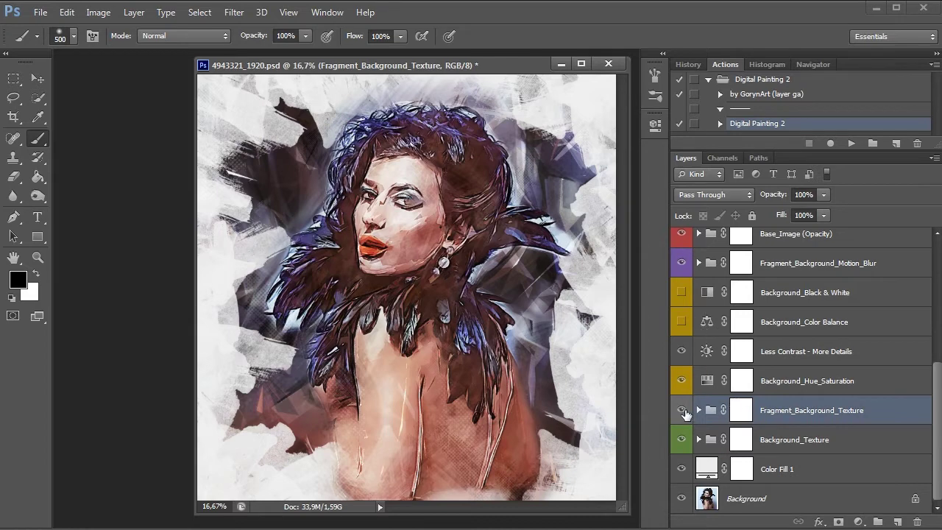
{"action": "left_click", "coordinate": [682, 410]}
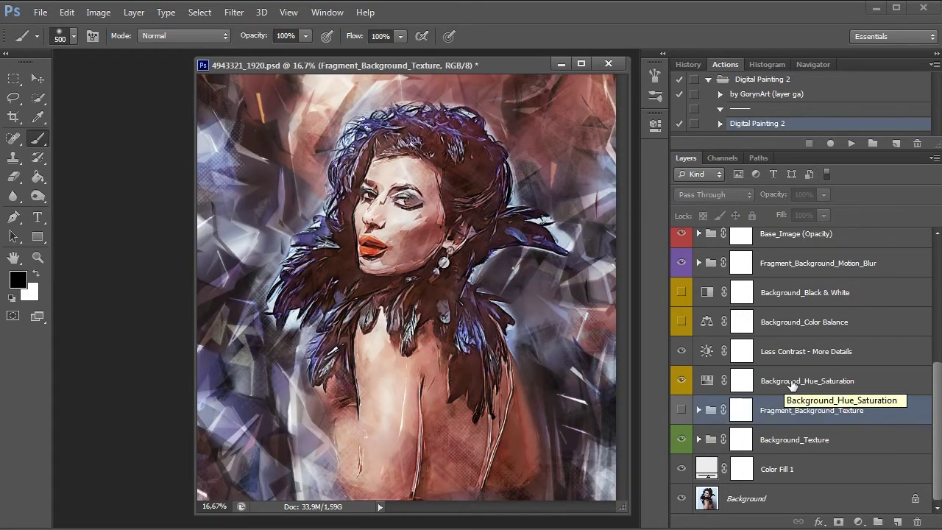
- Set the Background_Hue_Saturation saturation to -26
{"action": "left_click", "coordinate": [720, 378]}
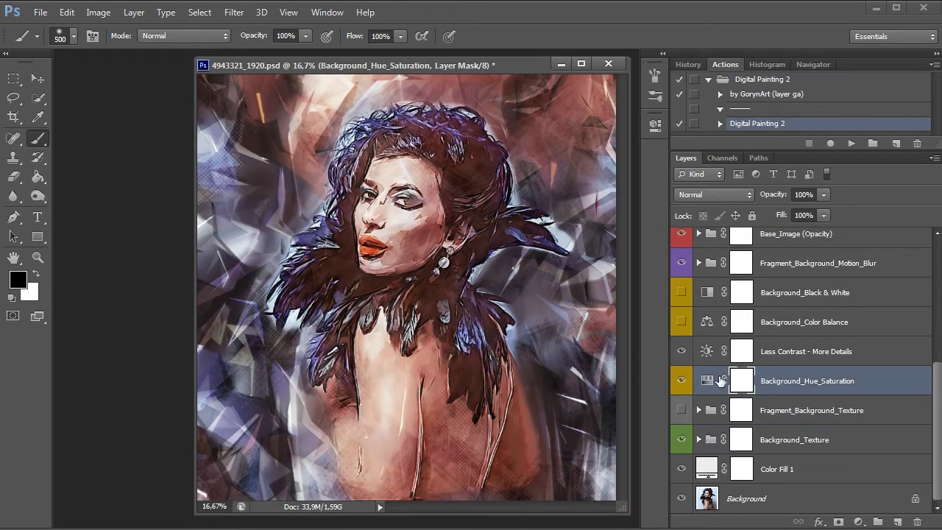
{"action": "double_click", "coordinate": [708, 380]}
{"action": "left_click_drag", "start_coordinate": [506, 244], "coordinate": [561, 244]}
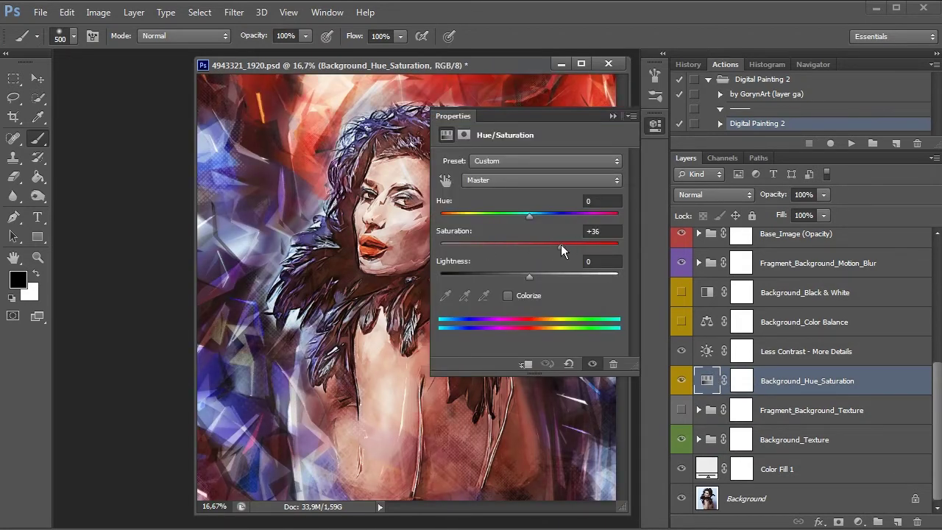
{"action": "left_click_drag", "start_coordinate": [414, 67], "coordinate": [310, 67]}
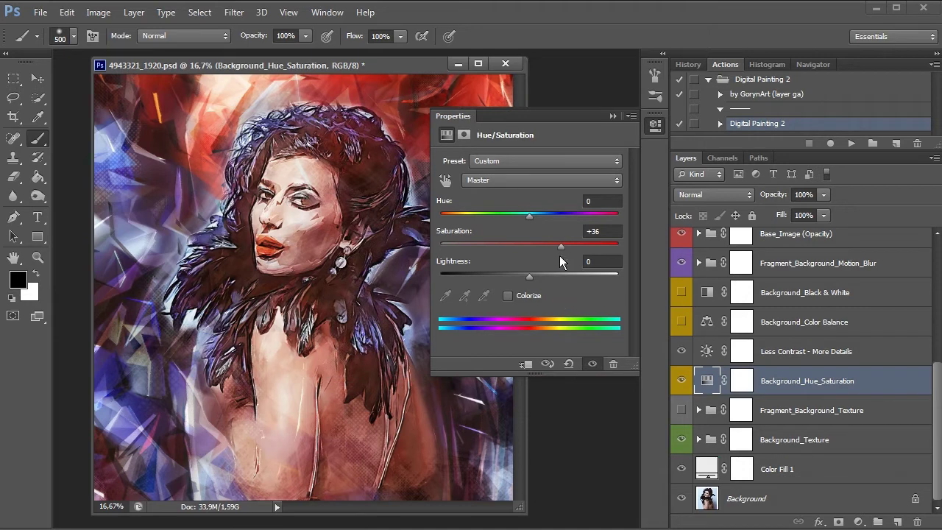
{"action": "mouse_move", "coordinate": [551, 244]}
{"action": "left_mouse_down"}
{"action": "mouse_move", "coordinate": [478, 239]}
{"action": "mouse_move", "coordinate": [540, 241]}
{"action": "mouse_move", "coordinate": [506, 246]}
{"action": "left_mouse_up"}
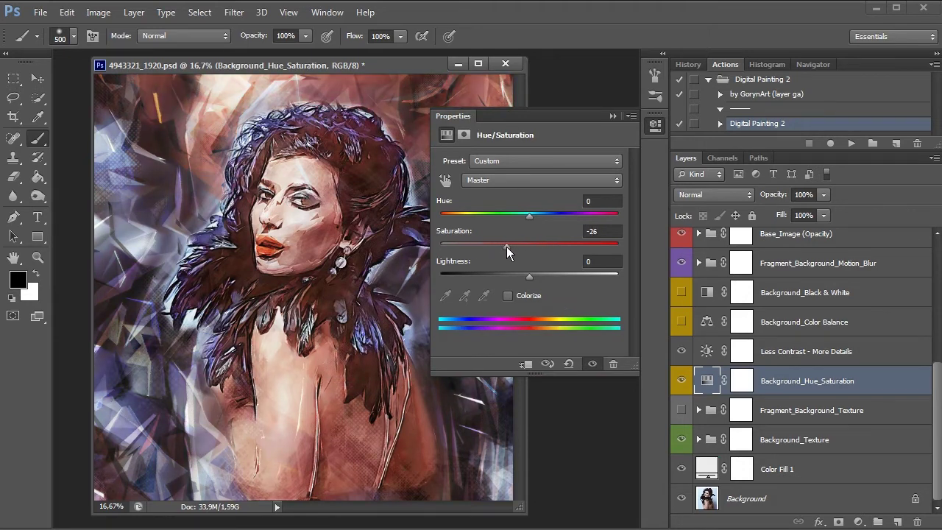
{"action": "left_click", "coordinate": [655, 125]}
- Adjust the Less Contrast - More Details contrast slider to -12
{"action": "left_click", "coordinate": [714, 361]}
{"action": "double_click", "coordinate": [708, 353]}
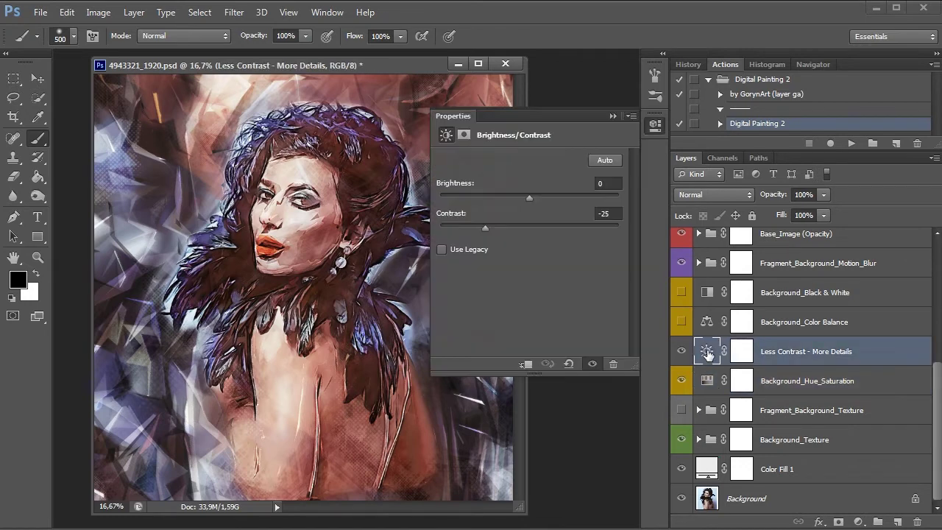
{"action": "mouse_move", "coordinate": [486, 227]}
{"action": "left_mouse_down"}
{"action": "mouse_move", "coordinate": [594, 229]}
{"action": "mouse_move", "coordinate": [484, 237]}
{"action": "mouse_move", "coordinate": [510, 231]}
{"action": "left_mouse_up"}
{"action": "left_click", "coordinate": [660, 127]}
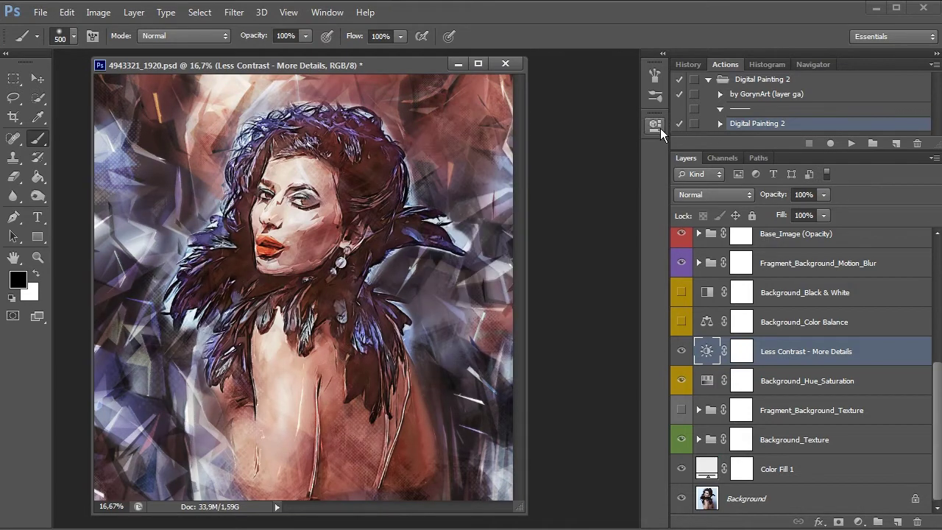
- Inspect the Background_Color Balance settings and leave that adjustment switched off
{"action": "left_click", "coordinate": [782, 330]}
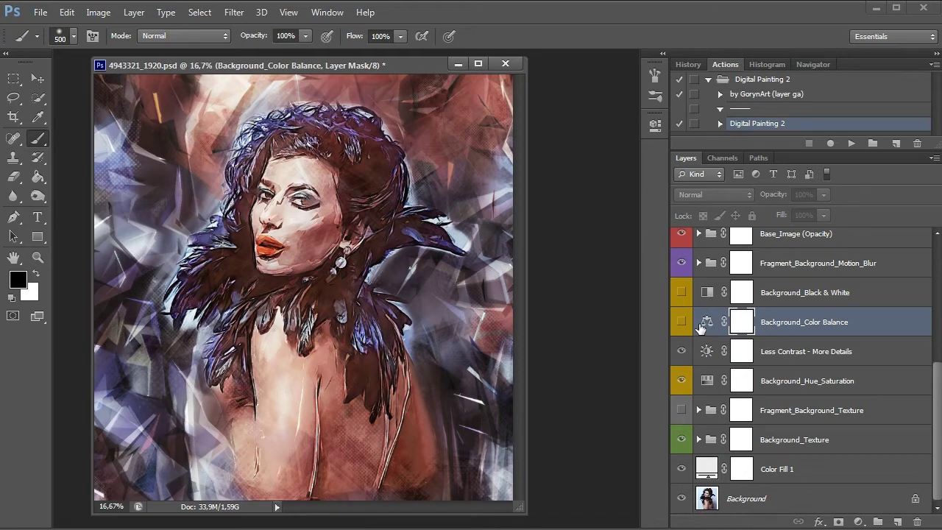
{"action": "left_click", "coordinate": [705, 324]}
{"action": "left_click", "coordinate": [683, 322]}
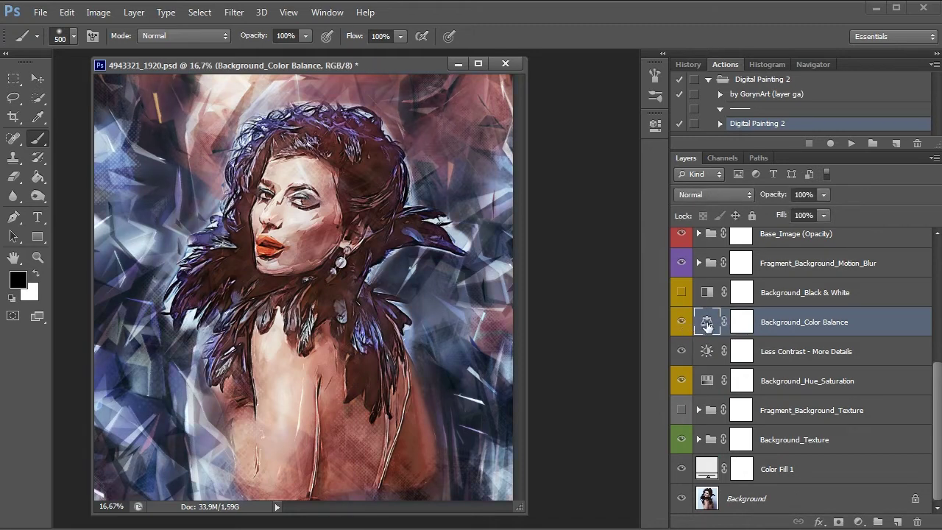
{"action": "double_click", "coordinate": [707, 324]}
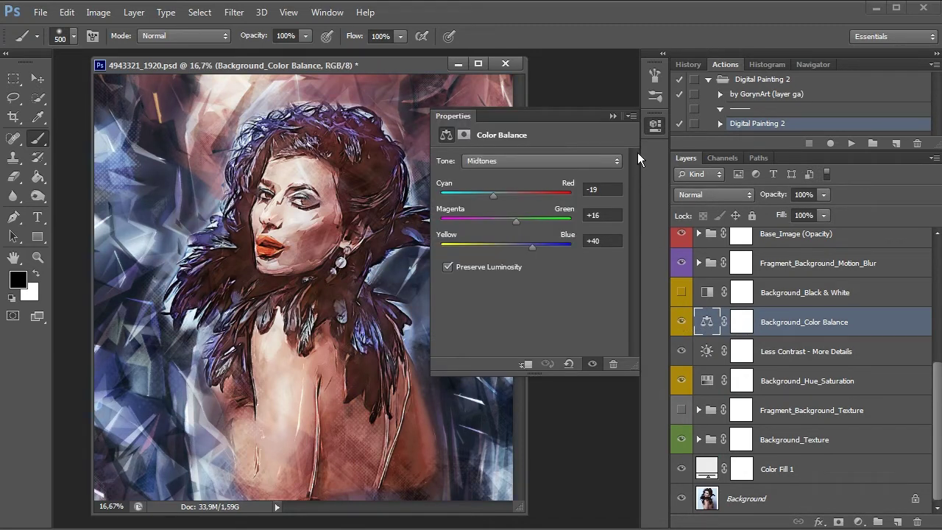
{"action": "left_click", "coordinate": [654, 124]}
{"action": "left_click", "coordinate": [681, 322]}
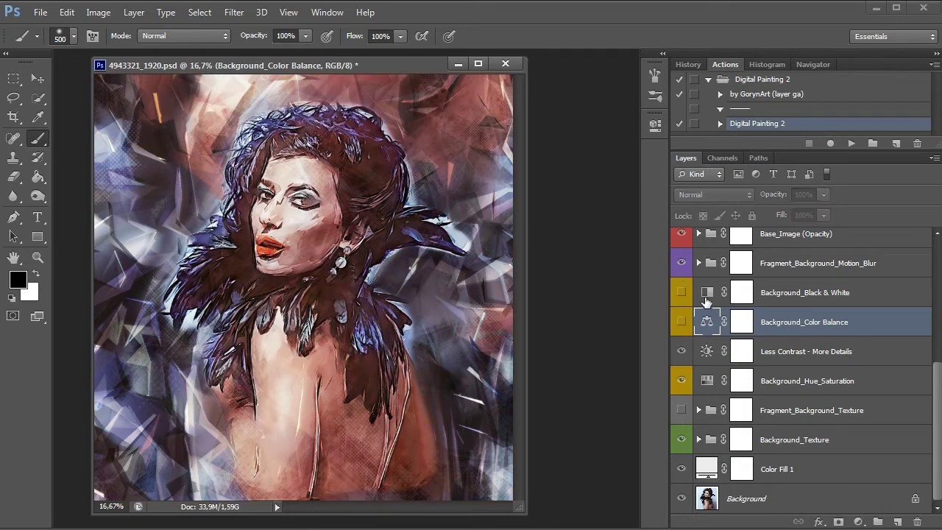
- Inspect Background_Black & White, compare it on and off, and leave it hidden
{"action": "left_click", "coordinate": [705, 299]}
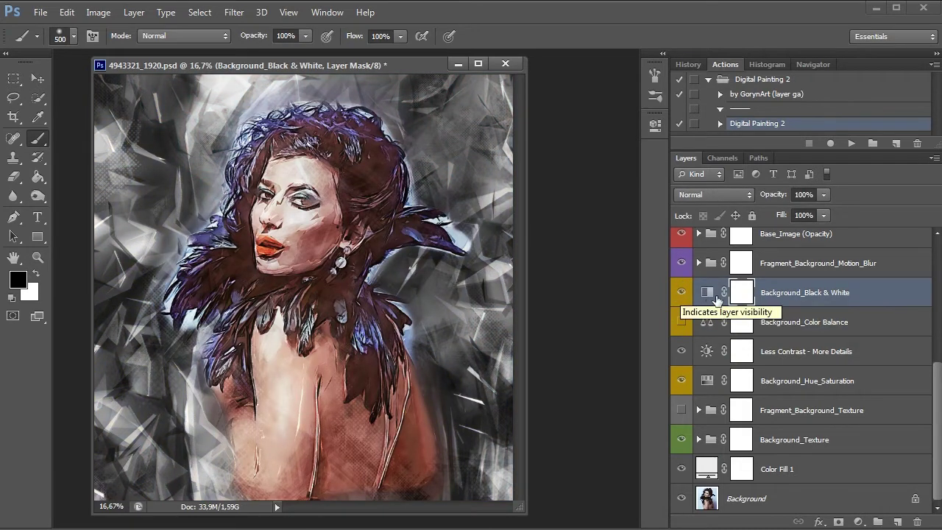
{"action": "double_click", "coordinate": [707, 292]}
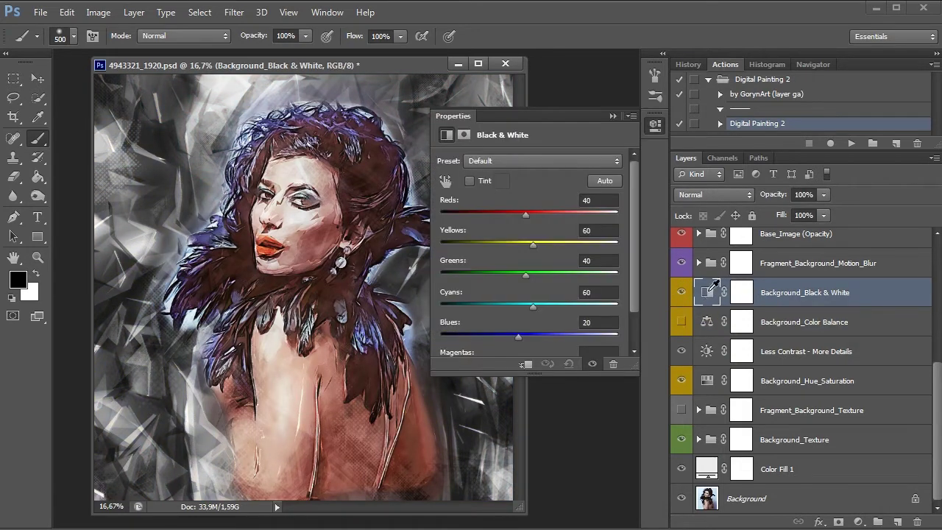
{"action": "left_click", "coordinate": [655, 125]}
{"action": "left_click", "coordinate": [681, 293]}
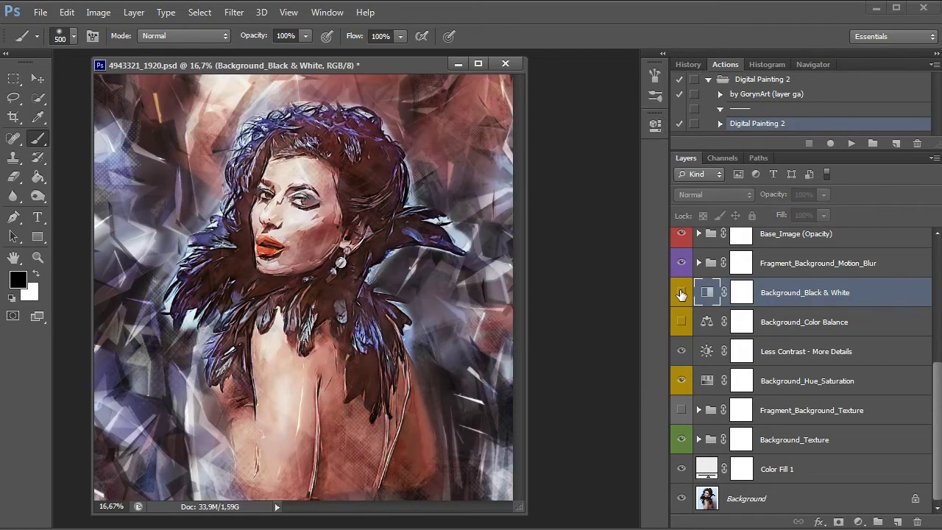
{"action": "left_click", "coordinate": [682, 293]}
{"action": "left_click", "coordinate": [682, 292]}
{"action": "left_click_drag", "start_coordinate": [938, 438], "coordinate": [938, 380]}
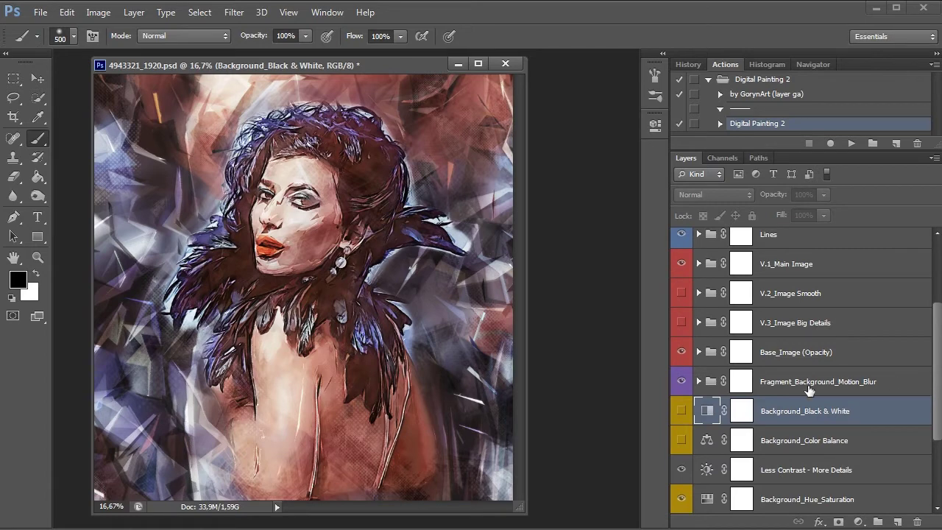
- Select the Fragment_Background_Motion_Blur, Base_Image, V.2_Image Smooth and V.1_Main Image groups
{"action": "left_click", "coordinate": [807, 384]}
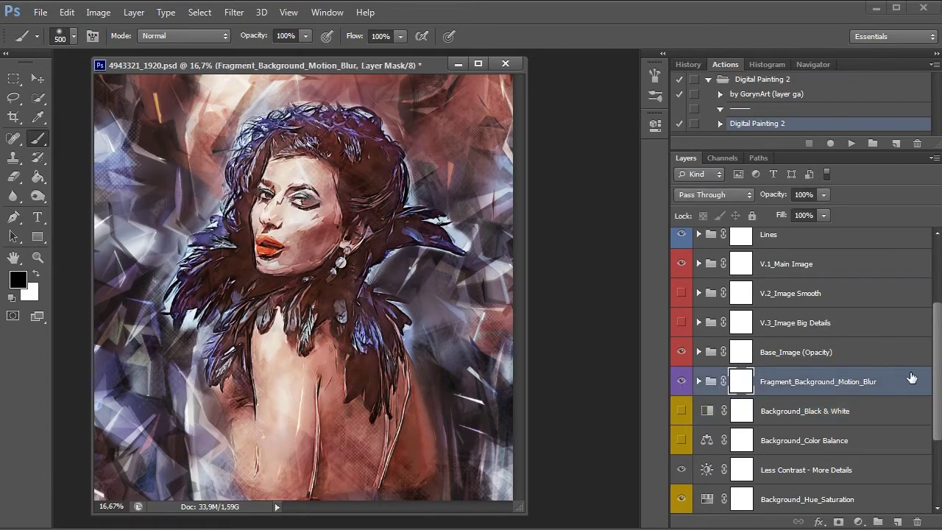
{"action": "left_click_drag", "start_coordinate": [937, 376], "coordinate": [936, 368]}
{"action": "left_click", "coordinate": [811, 368]}
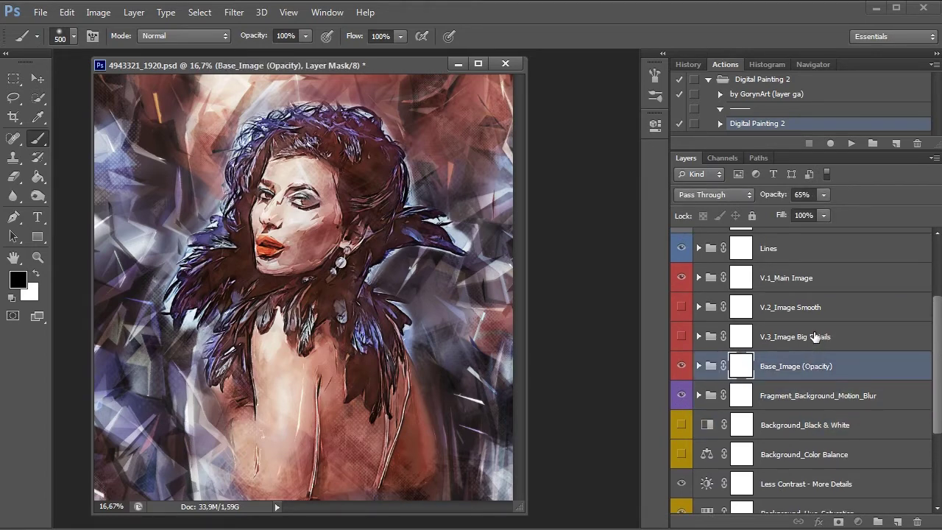
{"action": "left_click", "coordinate": [810, 310]}
{"action": "left_click", "coordinate": [804, 282]}
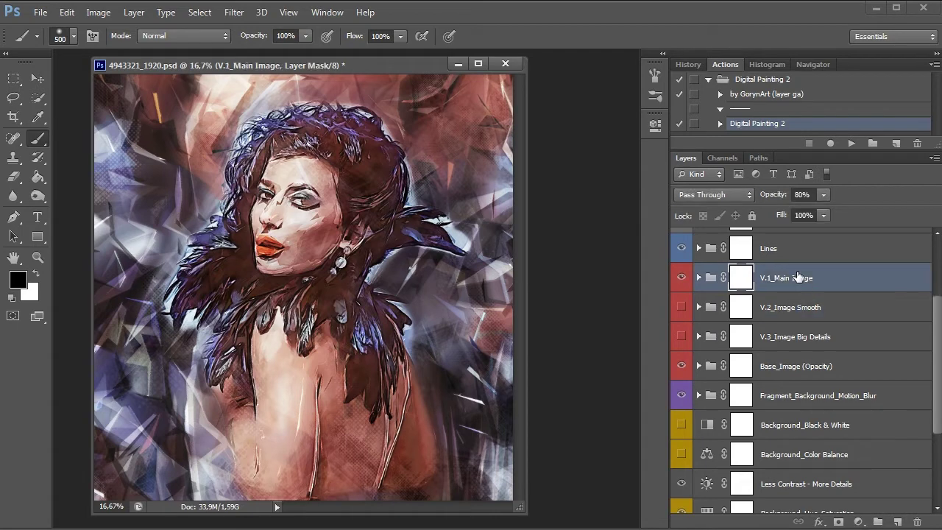
- Toggle the V.1, V.2 and V.3 versions, ending with V.3_Image Big Details shown alone
{"action": "left_click", "coordinate": [682, 307]}
{"action": "left_click", "coordinate": [721, 311]}
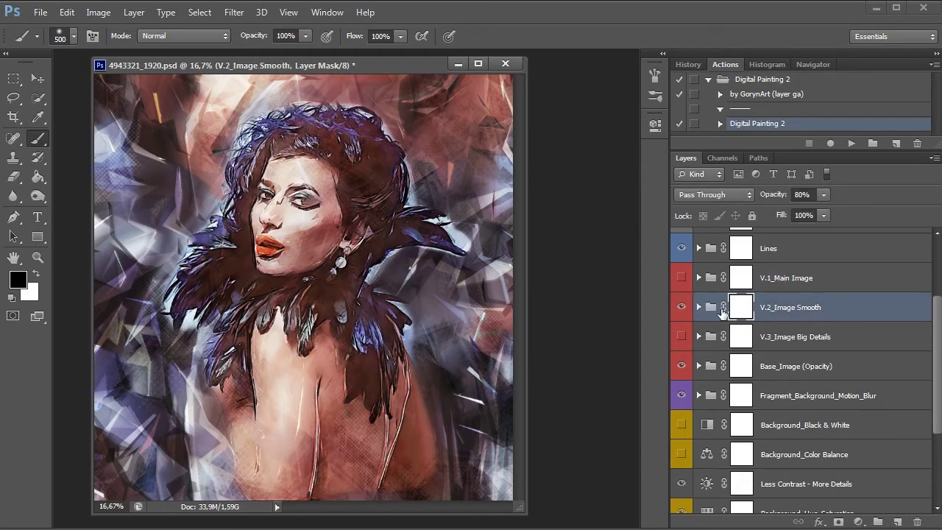
{"action": "left_click", "coordinate": [682, 277]}
{"action": "left_click", "coordinate": [680, 307]}
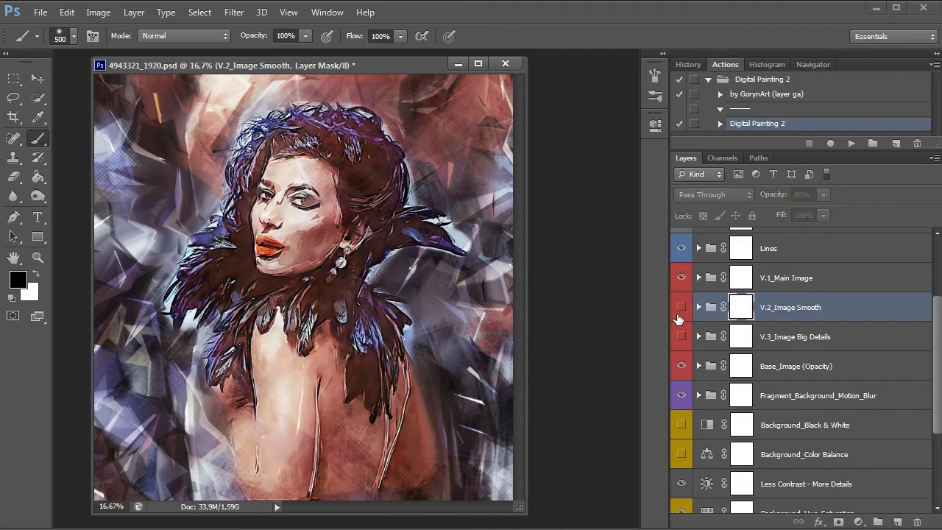
{"action": "left_click", "coordinate": [680, 307]}
{"action": "left_click", "coordinate": [682, 278]}
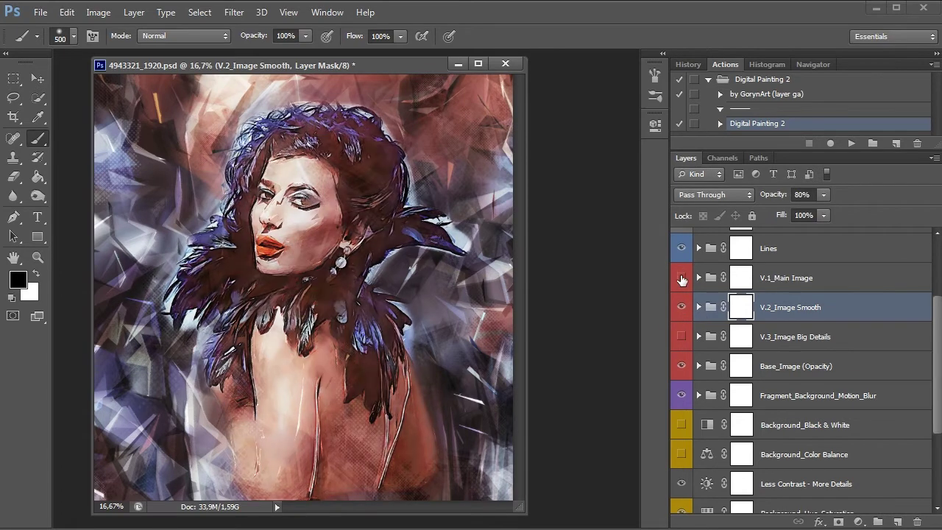
{"action": "left_click", "coordinate": [682, 336]}
{"action": "left_click", "coordinate": [682, 307]}
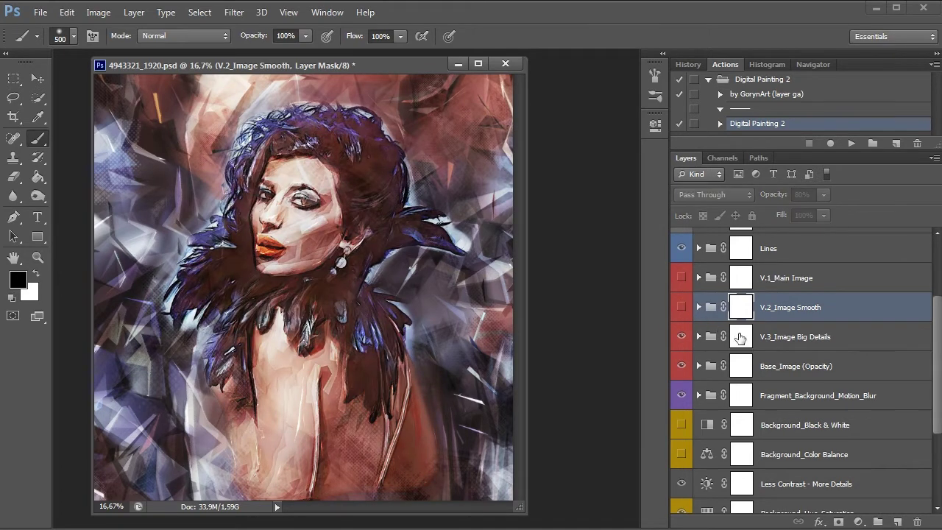
- Compare the image with Base_Image (Opacity) hidden and V.1/V.2 shown, then restore visibility
{"action": "left_click", "coordinate": [801, 346]}
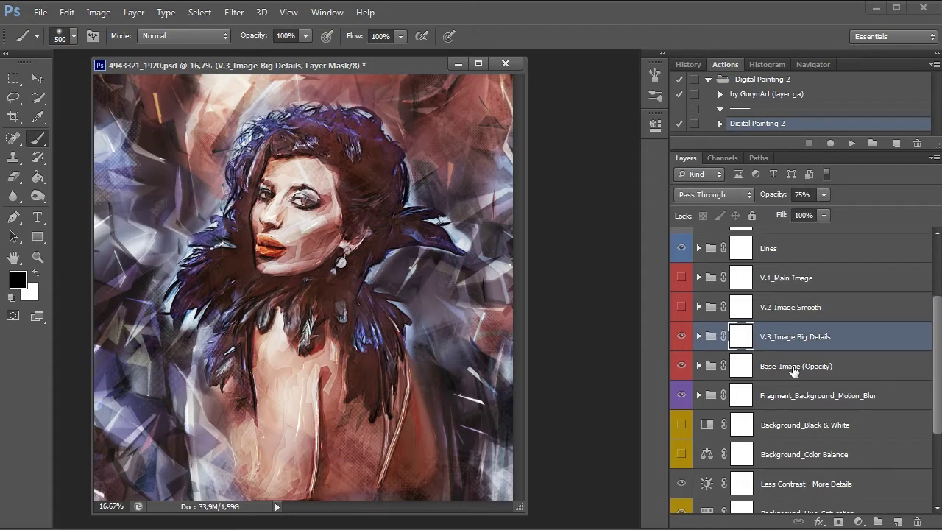
{"action": "left_click", "coordinate": [793, 371]}
{"action": "left_click", "coordinate": [681, 366]}
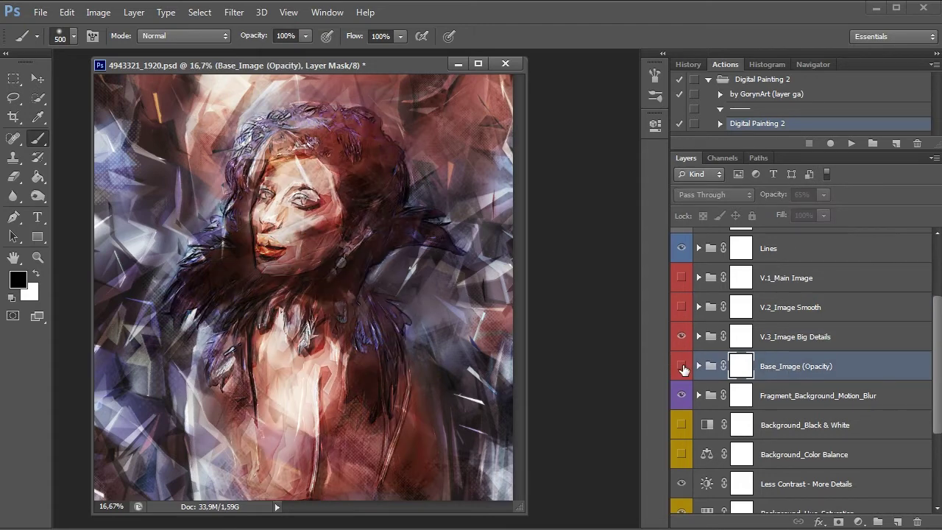
{"action": "left_click", "coordinate": [682, 307]}
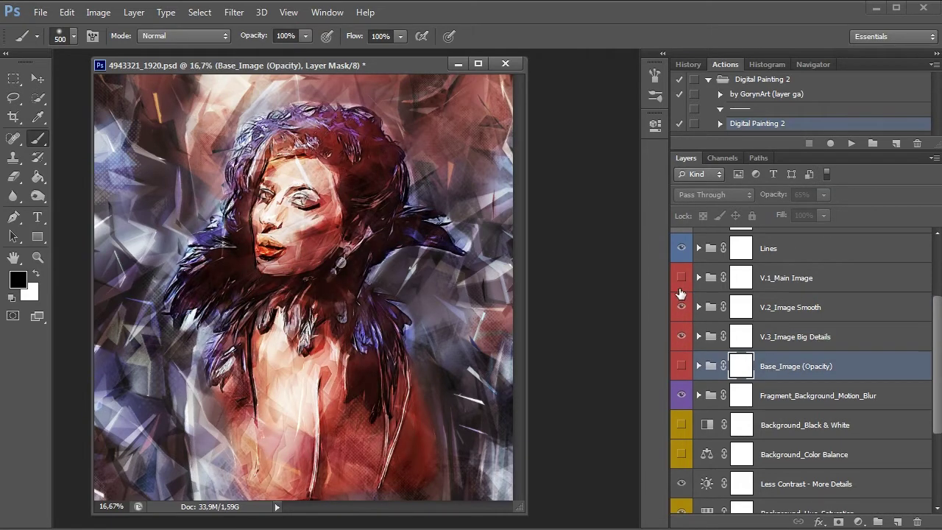
{"action": "left_click", "coordinate": [682, 279]}
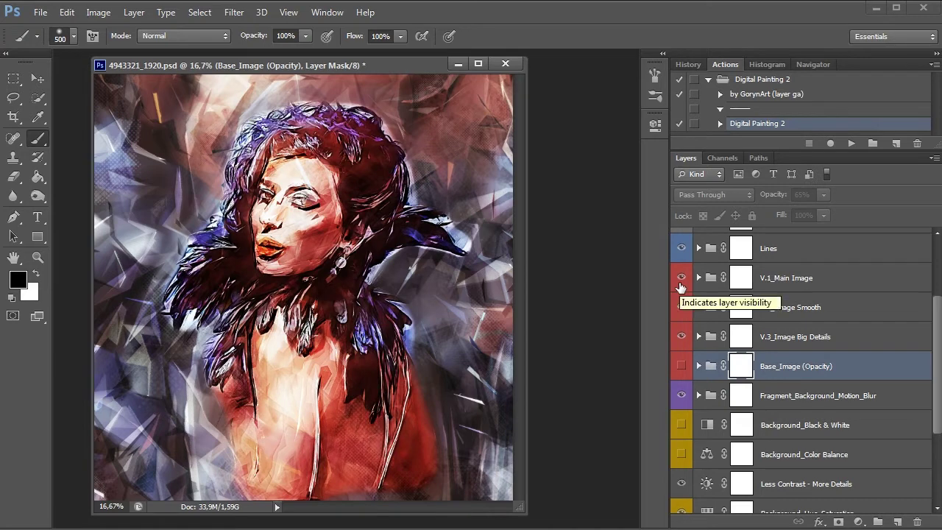
{"action": "left_click", "coordinate": [681, 366]}
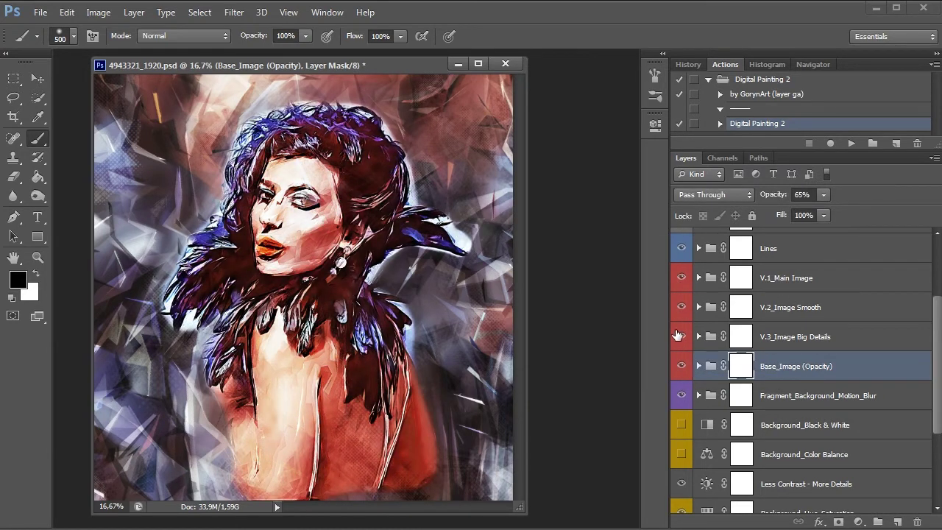
{"action": "left_click", "coordinate": [682, 307]}
{"action": "left_click", "coordinate": [682, 277]}
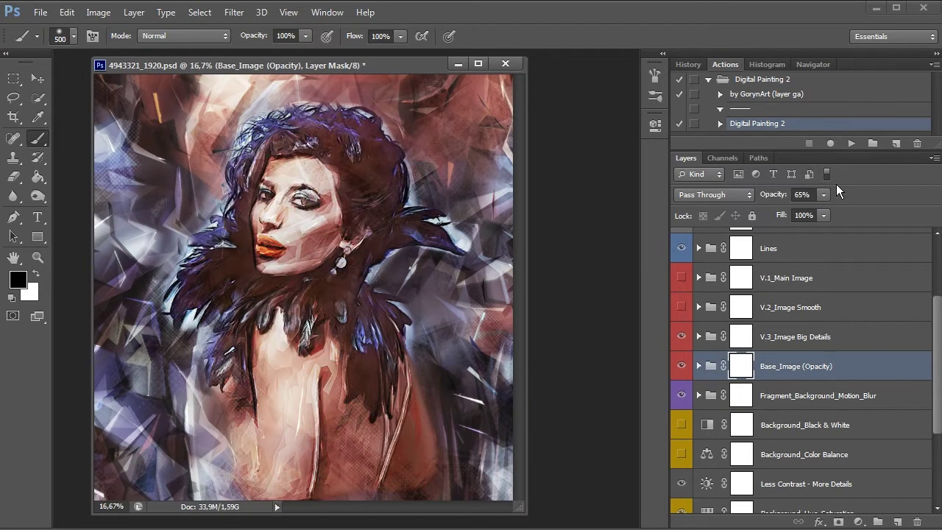
- Try Base_Image (Opacity) at 34% opacity, then return it to 100%
{"action": "left_click", "coordinate": [822, 194]}
{"action": "left_click", "coordinate": [802, 212]}
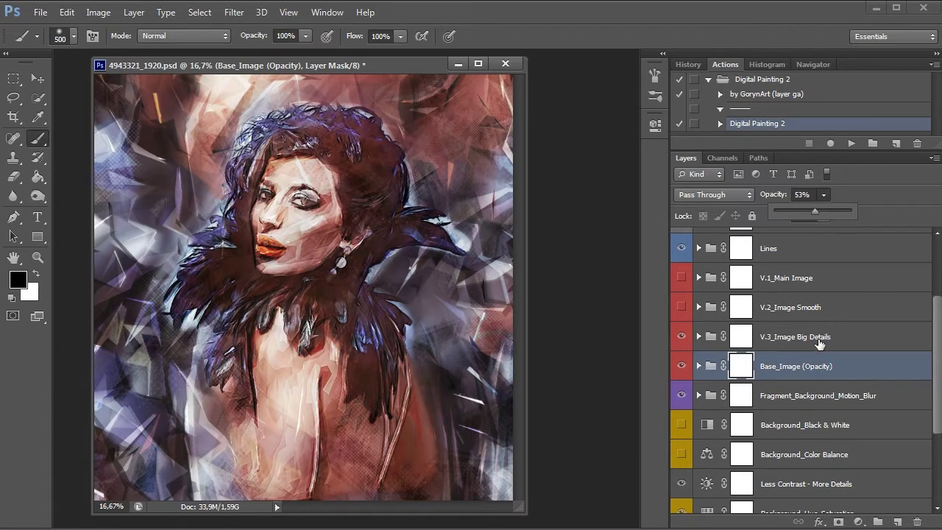
{"action": "left_click", "coordinate": [808, 344]}
{"action": "left_click", "coordinate": [824, 196]}
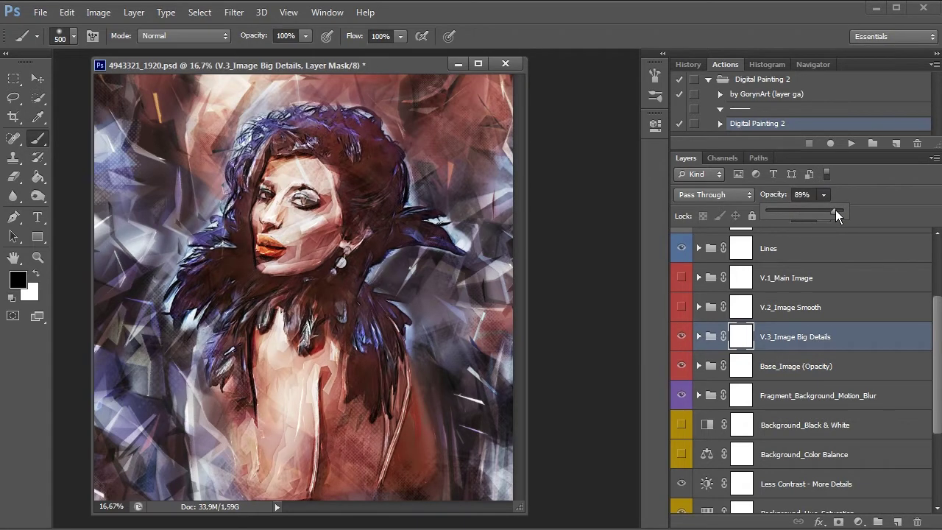
{"action": "left_click", "coordinate": [778, 366]}
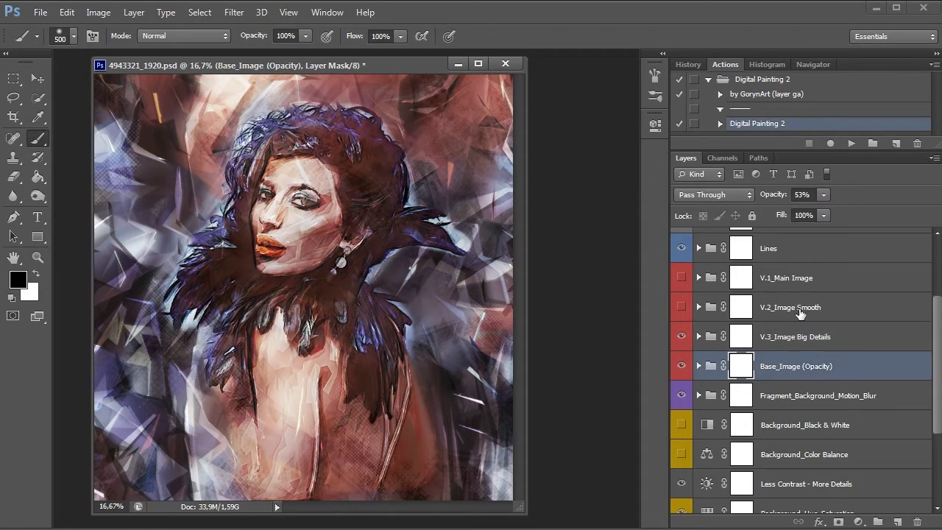
{"action": "left_click", "coordinate": [824, 195]}
{"action": "left_click", "coordinate": [878, 210]}
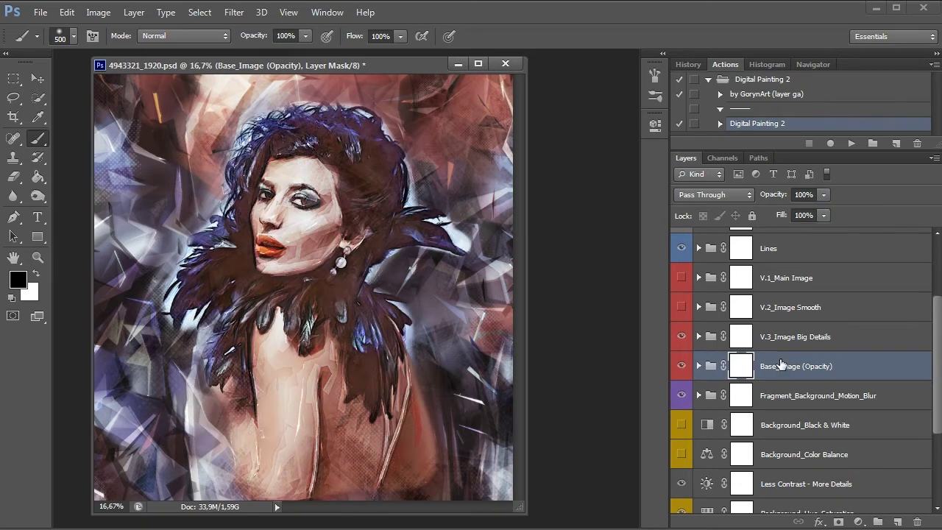
- Set V.3_Image Big Details opacity to 28%, then show V.2_Image Smooth and lower its opacity
{"action": "left_click", "coordinate": [784, 339]}
{"action": "left_click", "coordinate": [823, 195]}
{"action": "left_click_drag", "start_coordinate": [810, 207], "coordinate": [866, 206]}
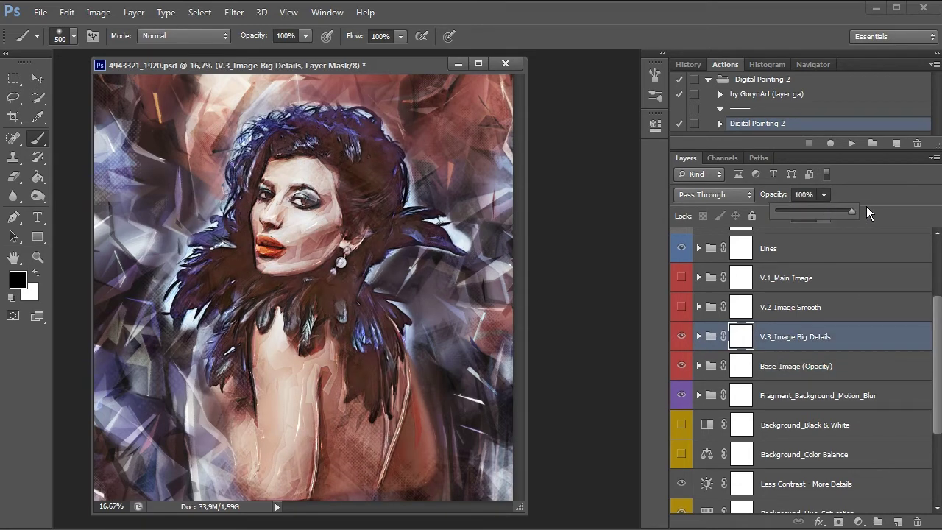
{"action": "left_click", "coordinate": [798, 211]}
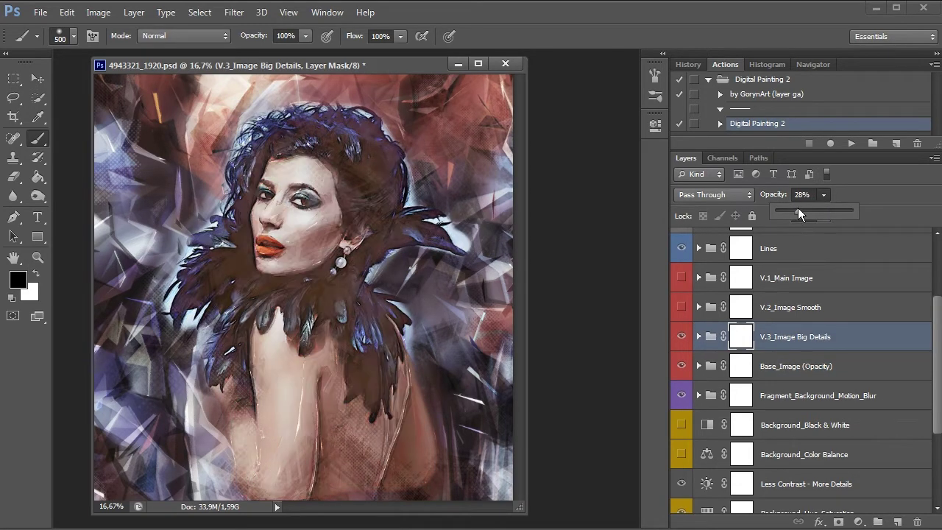
{"action": "left_click", "coordinate": [746, 317]}
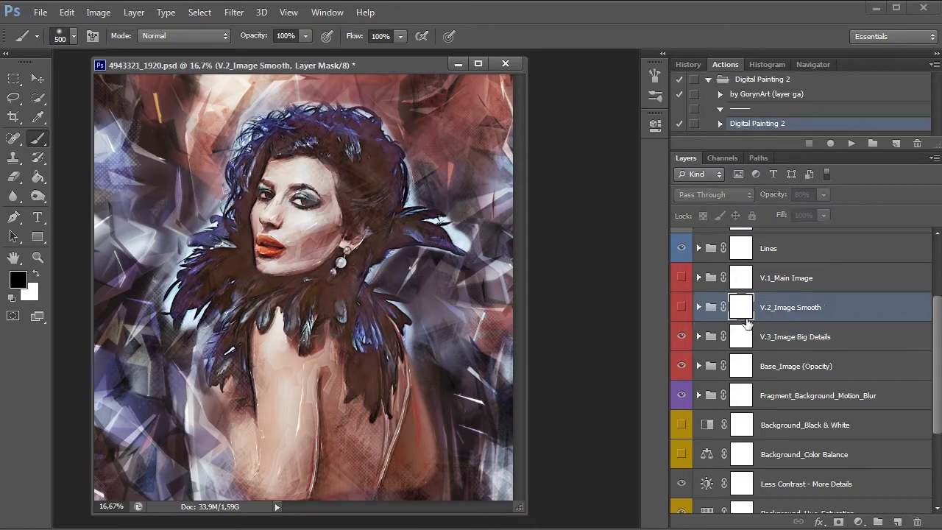
{"action": "left_click", "coordinate": [680, 308]}
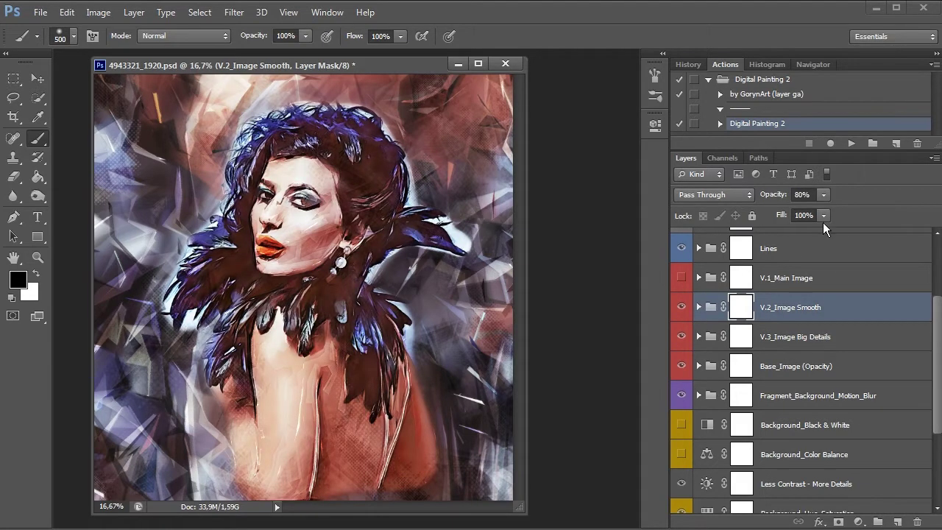
{"action": "left_click", "coordinate": [823, 196]}
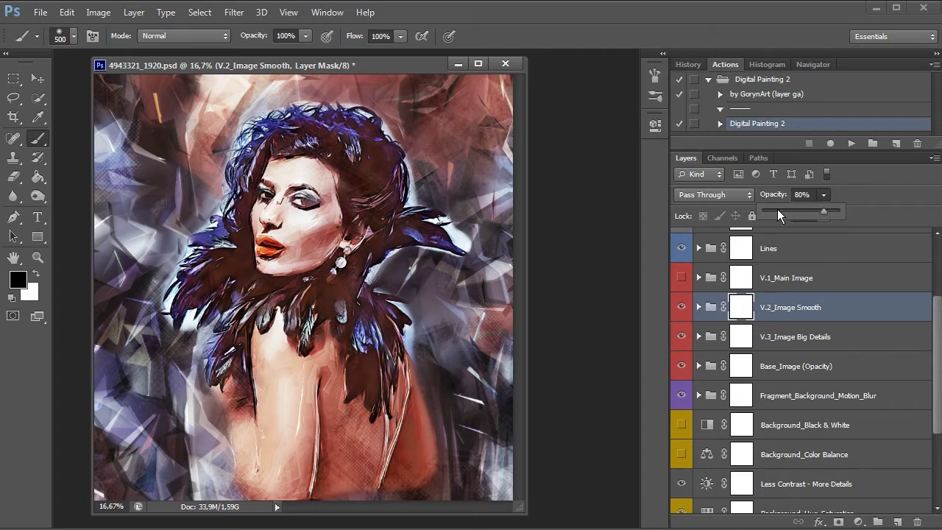
{"action": "mouse_move", "coordinate": [777, 209]}
{"action": "left_mouse_down"}
{"action": "mouse_move", "coordinate": [862, 216]}
{"action": "mouse_move", "coordinate": [808, 209]}
{"action": "left_mouse_up"}
- Compare the V.1 and V.2 versions, then set V.2_Image Smooth opacity to 87%
{"action": "left_click", "coordinate": [683, 288]}
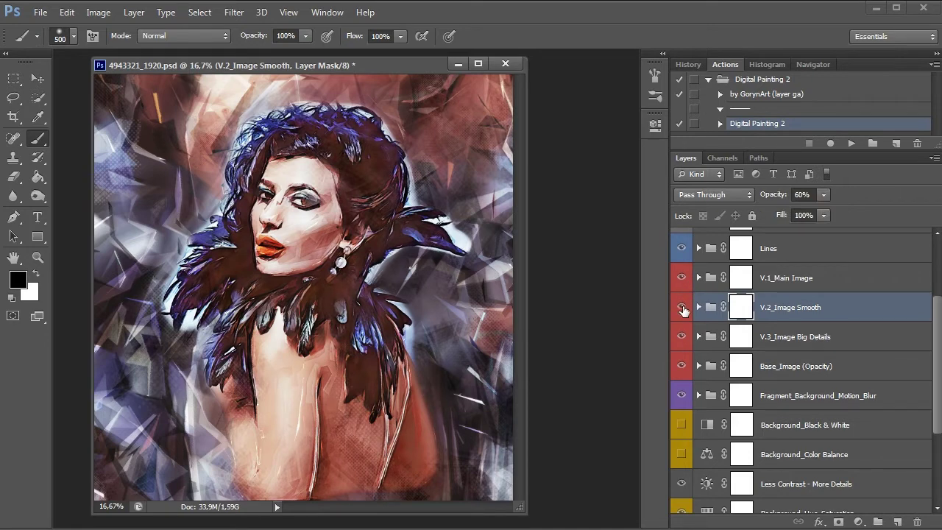
{"action": "left_click", "coordinate": [683, 312]}
{"action": "left_click", "coordinate": [793, 286]}
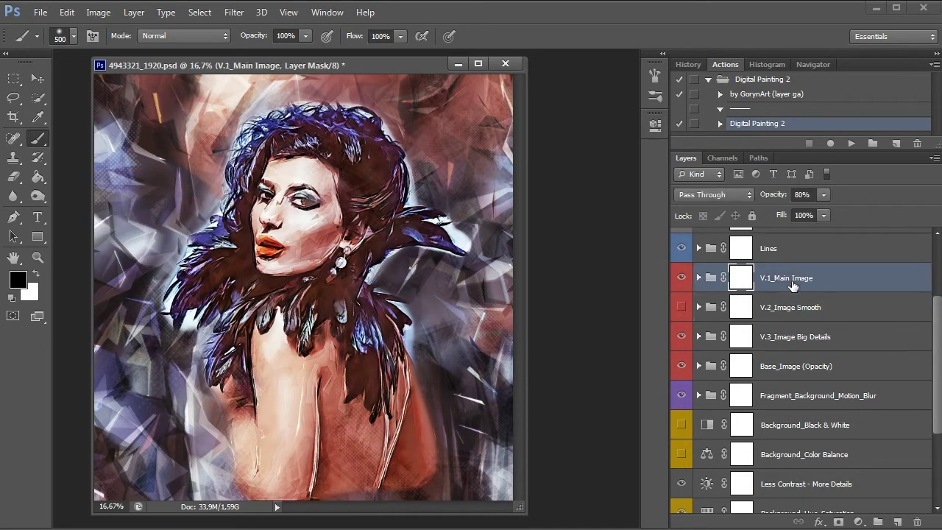
{"action": "left_click", "coordinate": [822, 195]}
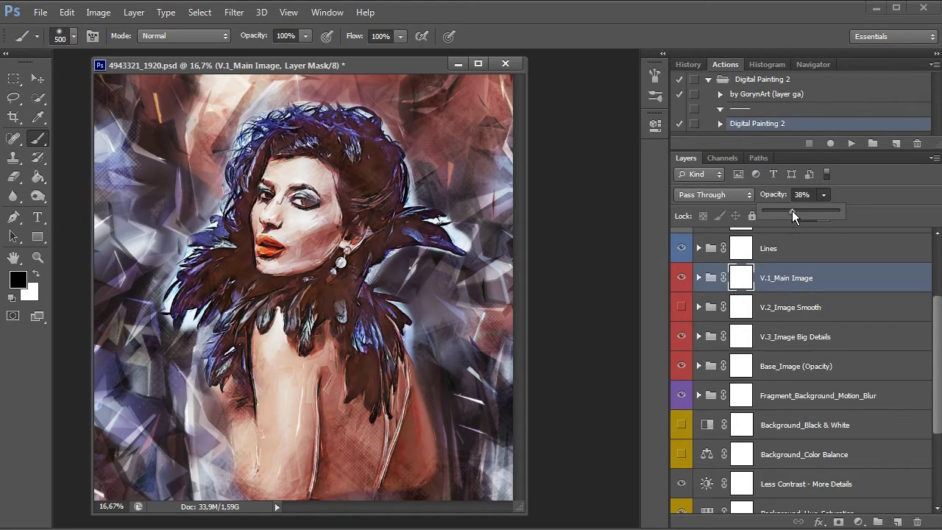
{"action": "left_click", "coordinate": [681, 337]}
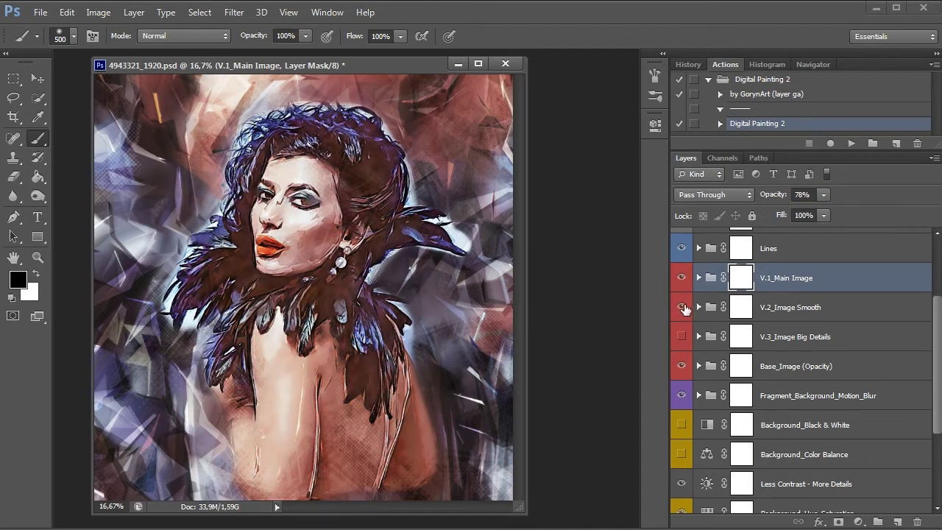
{"action": "left_click", "coordinate": [682, 307]}
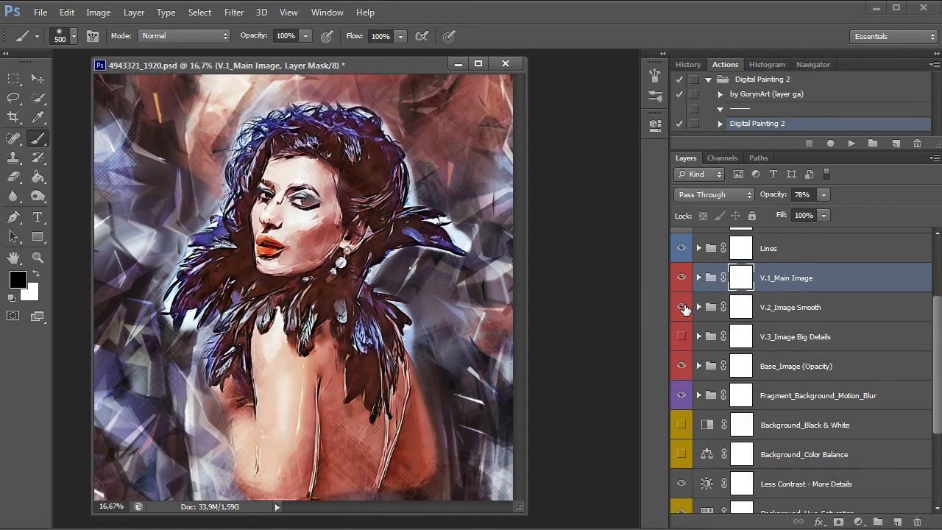
{"action": "left_click", "coordinate": [682, 307]}
{"action": "left_click", "coordinate": [682, 307]}
{"action": "left_click", "coordinate": [681, 277]}
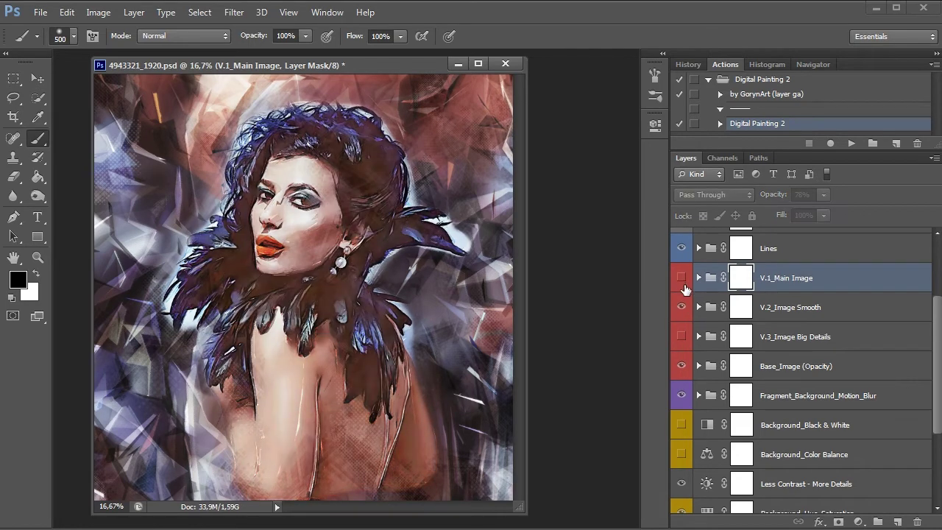
{"action": "left_click", "coordinate": [776, 312]}
{"action": "left_click_drag", "start_coordinate": [824, 194], "coordinate": [845, 211]}
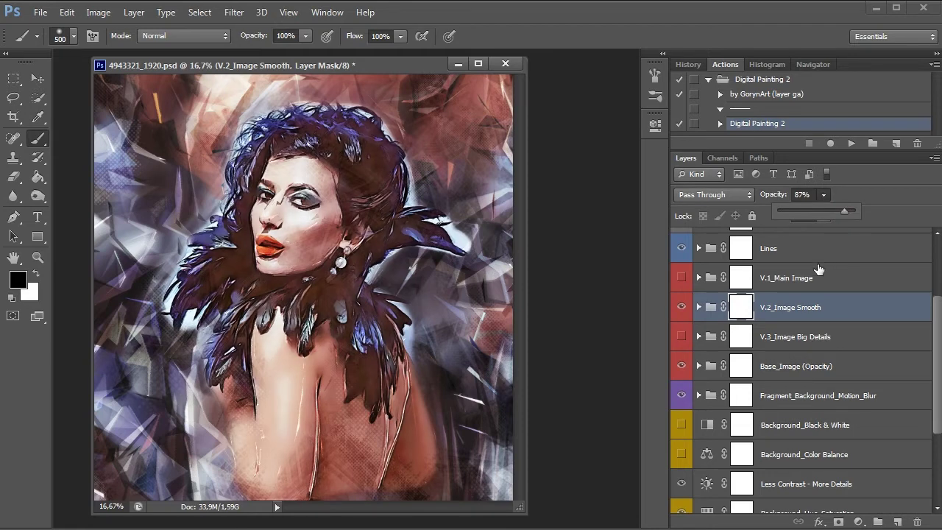
{"action": "left_click", "coordinate": [791, 307]}
- Toggle V.1 and V.2 to compare, ending with V.1 and V.3 shown and V.2 hidden
{"action": "left_click", "coordinate": [752, 283]}
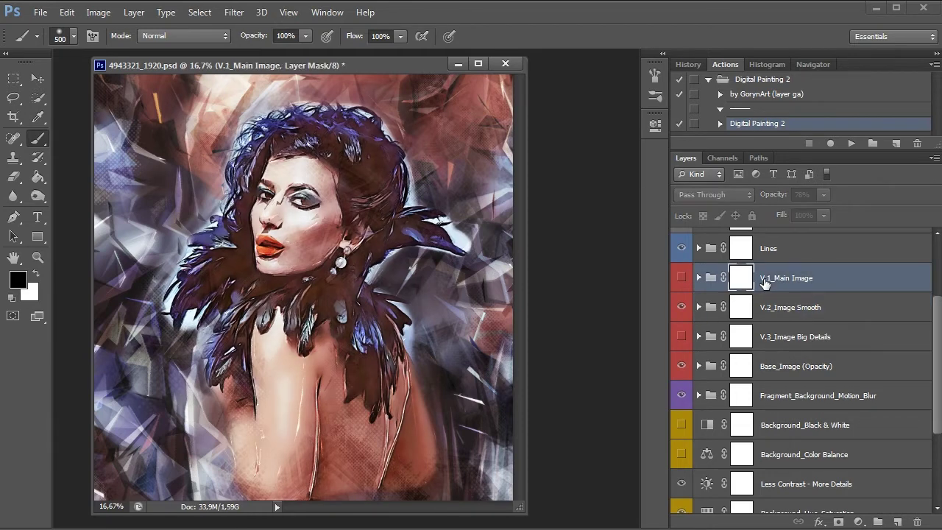
{"action": "left_click", "coordinate": [682, 279]}
{"action": "left_click", "coordinate": [681, 306]}
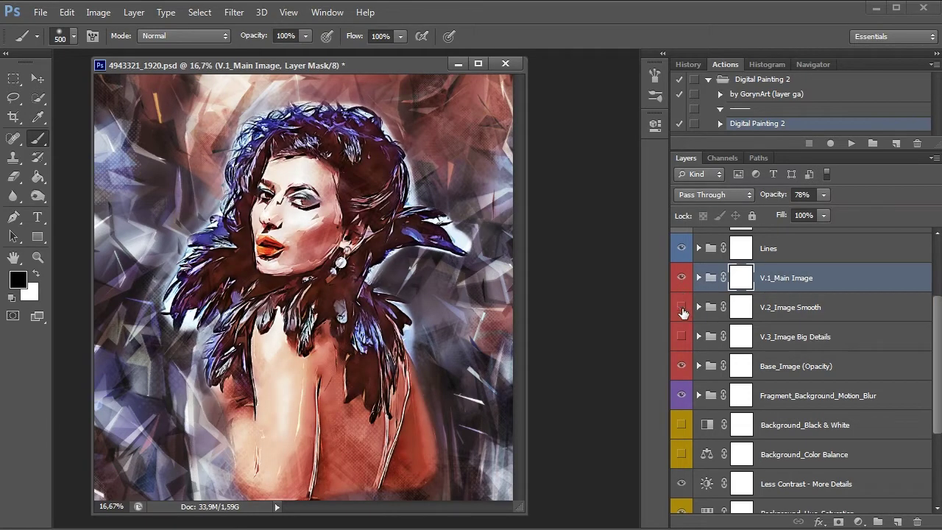
{"action": "left_click", "coordinate": [681, 307]}
{"action": "left_click", "coordinate": [682, 278]}
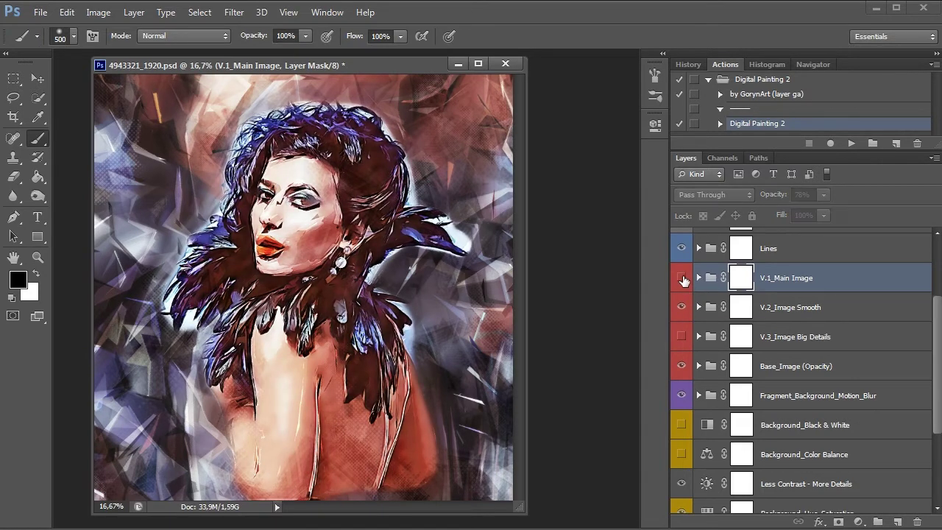
{"action": "left_click", "coordinate": [683, 279]}
{"action": "left_click", "coordinate": [682, 307]}
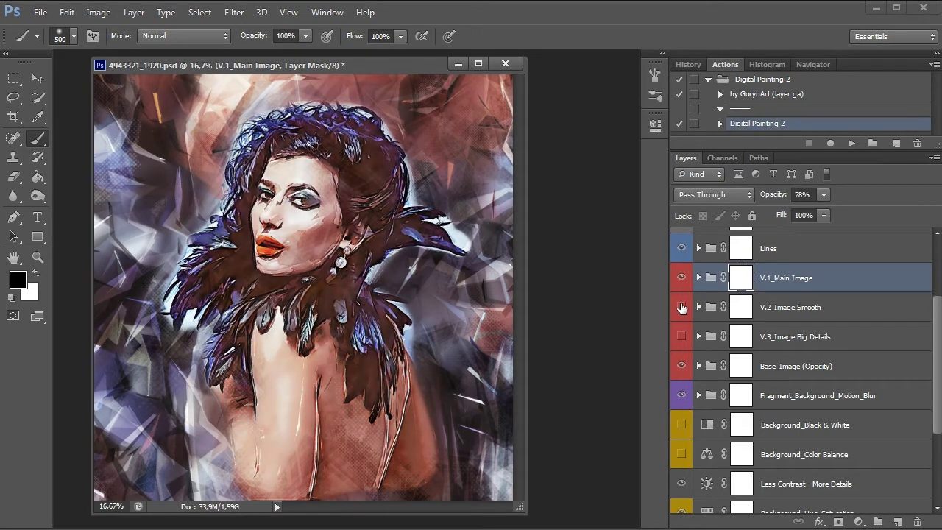
{"action": "left_click", "coordinate": [682, 307]}
{"action": "left_click", "coordinate": [682, 278]}
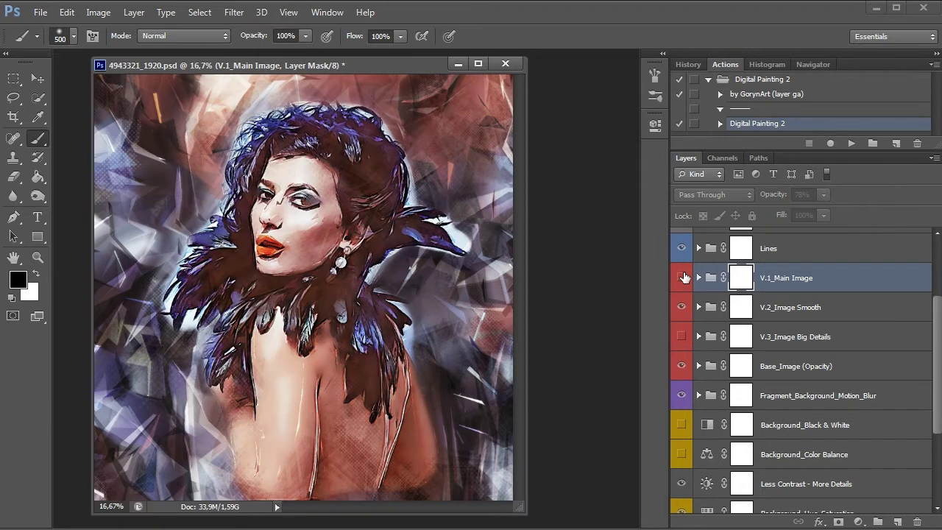
{"action": "left_click", "coordinate": [681, 307]}
{"action": "left_click", "coordinate": [681, 278]}
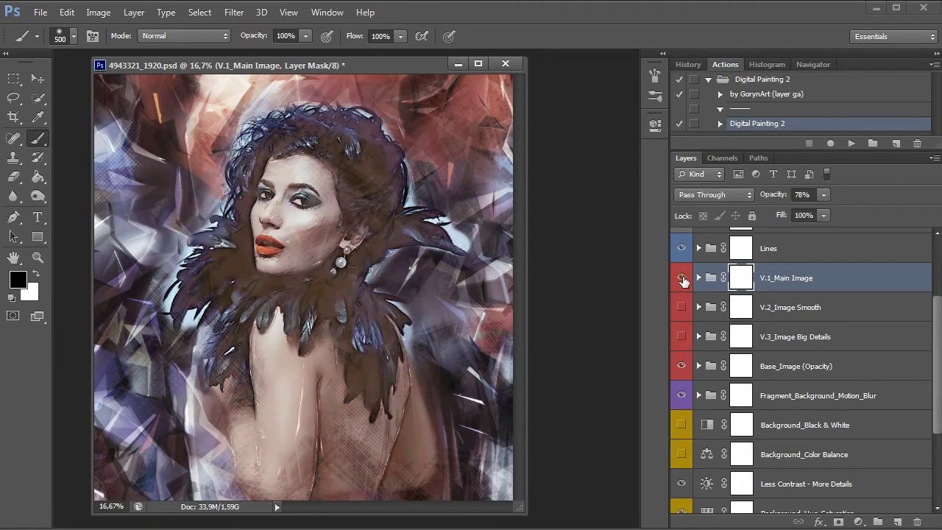
{"action": "left_click", "coordinate": [681, 336]}
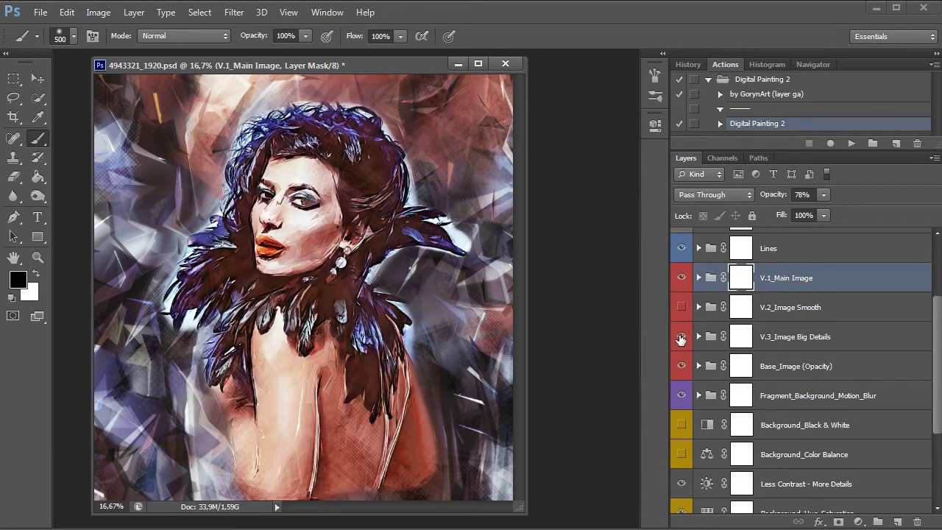
- Set V.1_Main Image opacity to 54% and V.3_Image Big Details opacity to 47%
{"action": "left_click", "coordinate": [823, 194]}
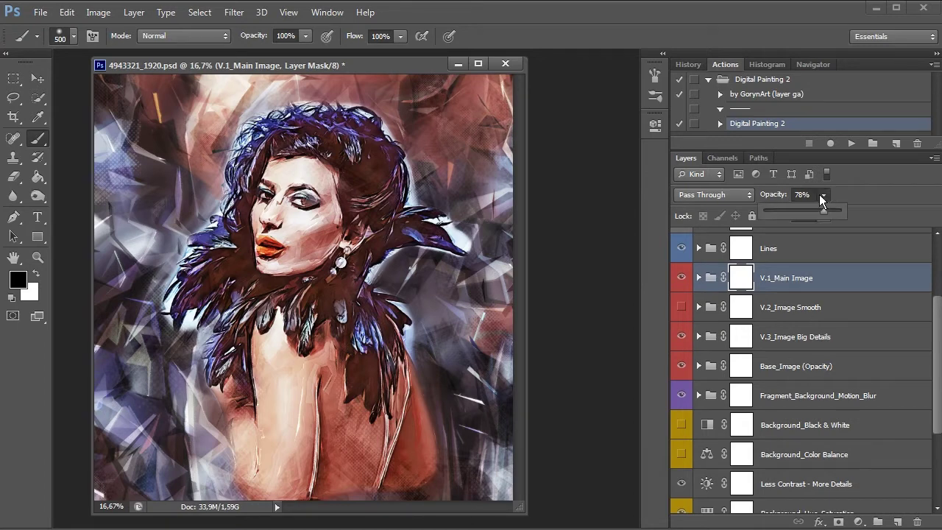
{"action": "left_click_drag", "start_coordinate": [796, 209], "coordinate": [811, 226]}
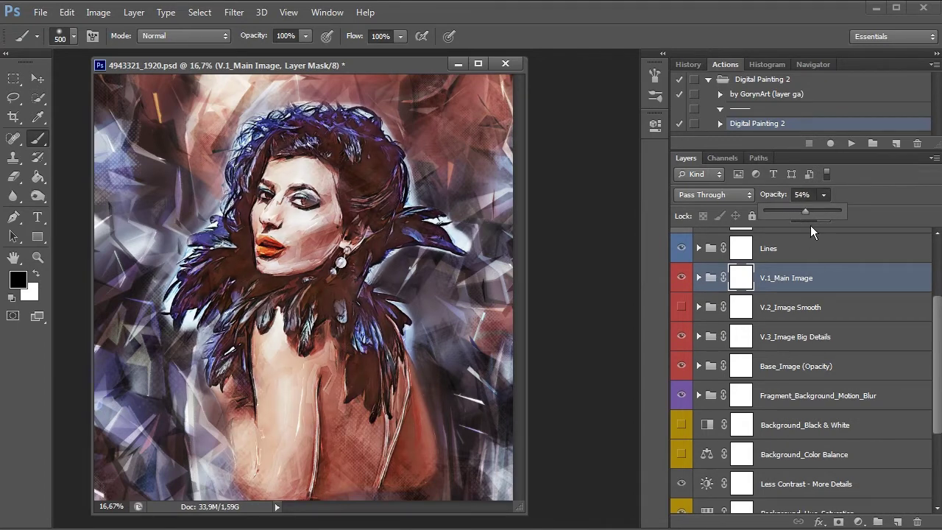
{"action": "left_click", "coordinate": [805, 337]}
{"action": "left_click", "coordinate": [824, 195]}
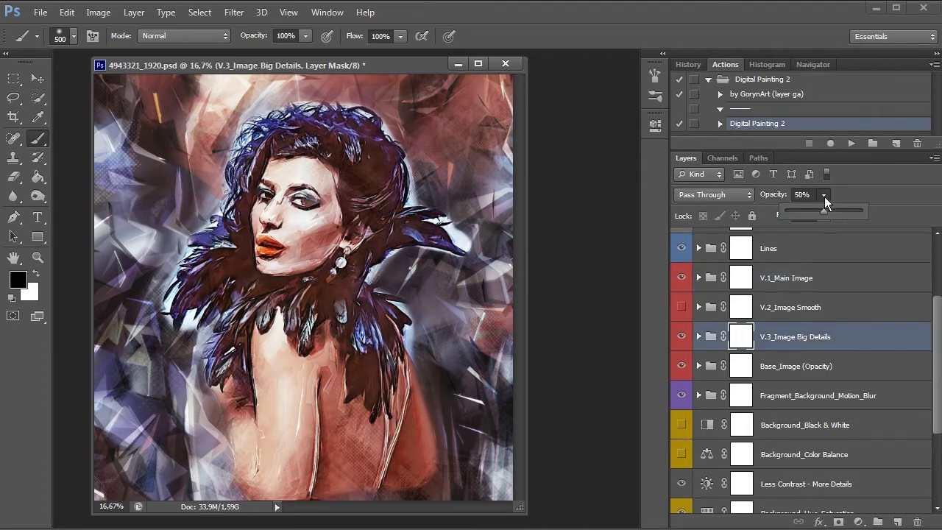
{"action": "mouse_move", "coordinate": [826, 213]}
{"action": "left_mouse_down"}
{"action": "mouse_move", "coordinate": [841, 213]}
{"action": "mouse_move", "coordinate": [818, 210]}
{"action": "left_mouse_up"}
{"action": "left_click", "coordinate": [793, 346]}
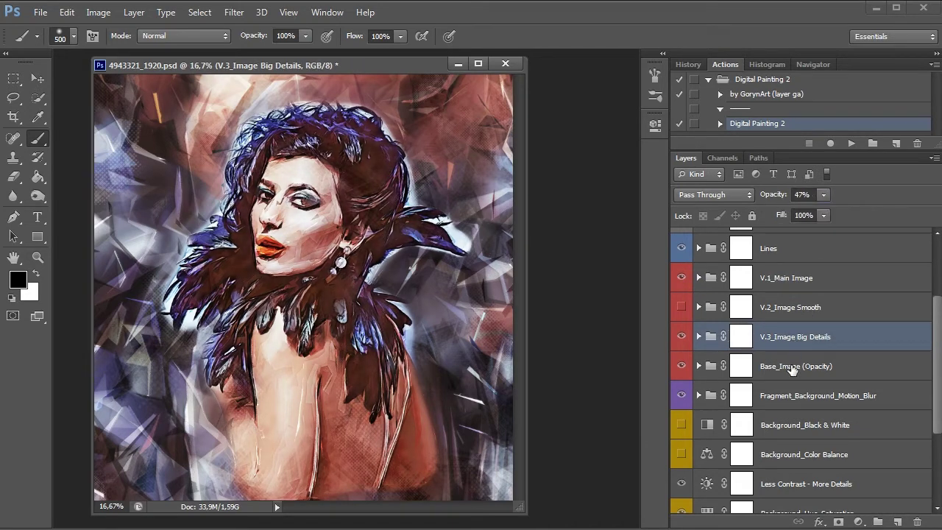
- Preview the Image_Base layer inside Base_Image (Opacity), leaving it hidden
{"action": "left_click", "coordinate": [700, 366]}
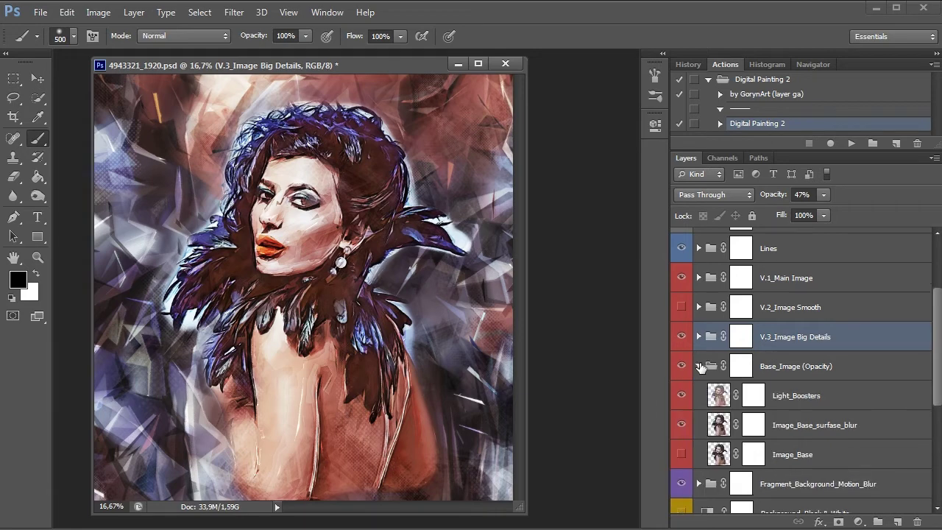
{"action": "left_click", "coordinate": [795, 456]}
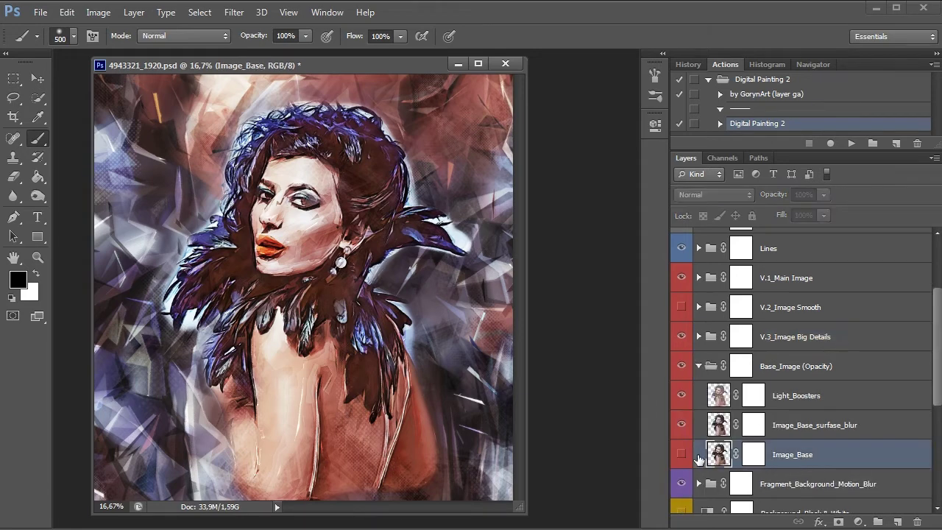
{"action": "left_click", "coordinate": [681, 456]}
{"action": "left_click", "coordinate": [681, 457]}
{"action": "left_click", "coordinate": [699, 366]}
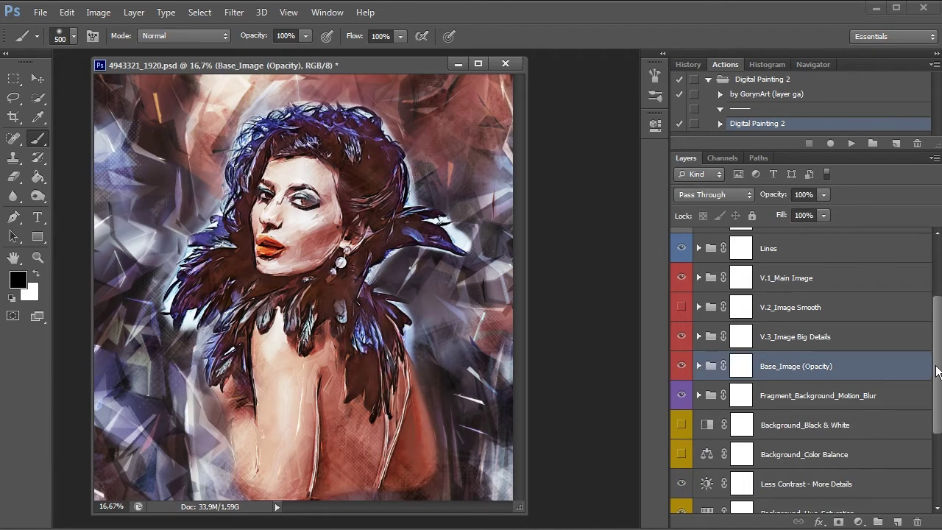
- Compare the portrait with and without the Lines line art group
{"action": "scroll", "coordinate": [884, 331], "scroll_direction": "up", "scroll_amount": 1}
{"action": "left_click", "coordinate": [824, 274]}
{"action": "left_click", "coordinate": [681, 274]}
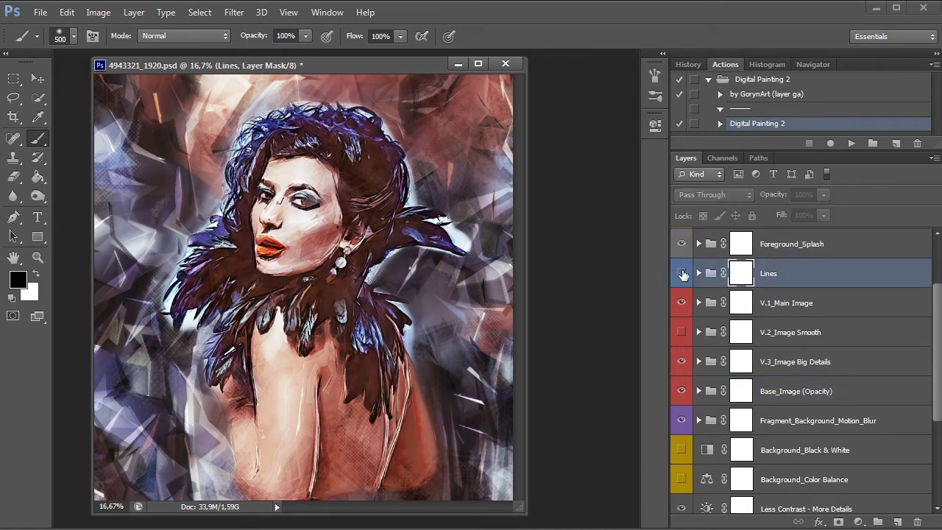
{"action": "left_click", "coordinate": [681, 274]}
{"action": "left_click", "coordinate": [682, 274]}
{"action": "left_click", "coordinate": [682, 274]}
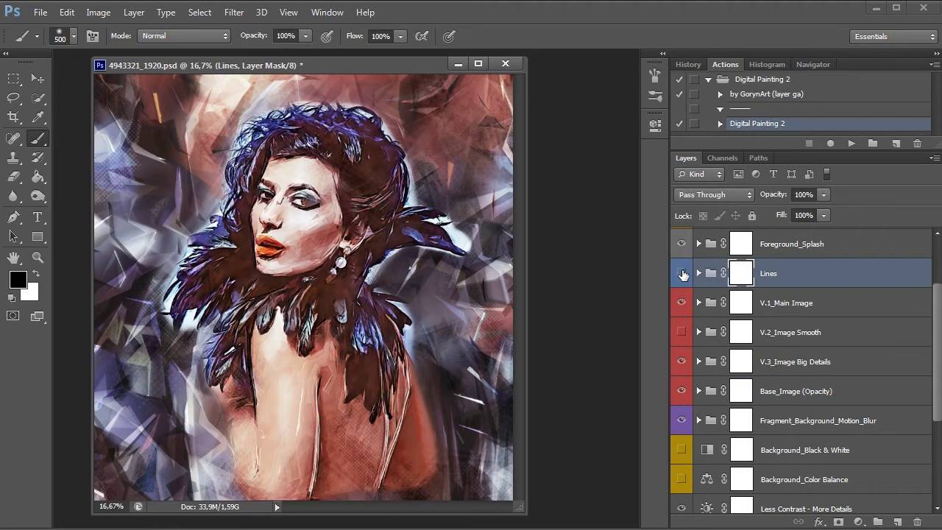
{"action": "left_click", "coordinate": [682, 273]}
{"action": "left_click", "coordinate": [682, 274]}
- Expand the Lines group and turn on the Lines_3 and Lines_2 line art
{"action": "left_click", "coordinate": [699, 273]}
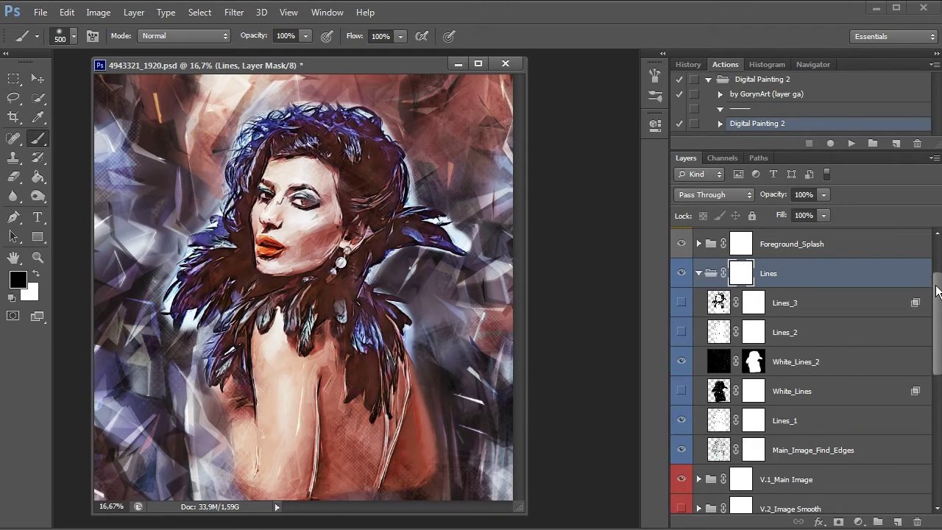
{"action": "scroll", "coordinate": [937, 294], "scroll_direction": "down", "scroll_amount": 1}
{"action": "left_click", "coordinate": [681, 293]}
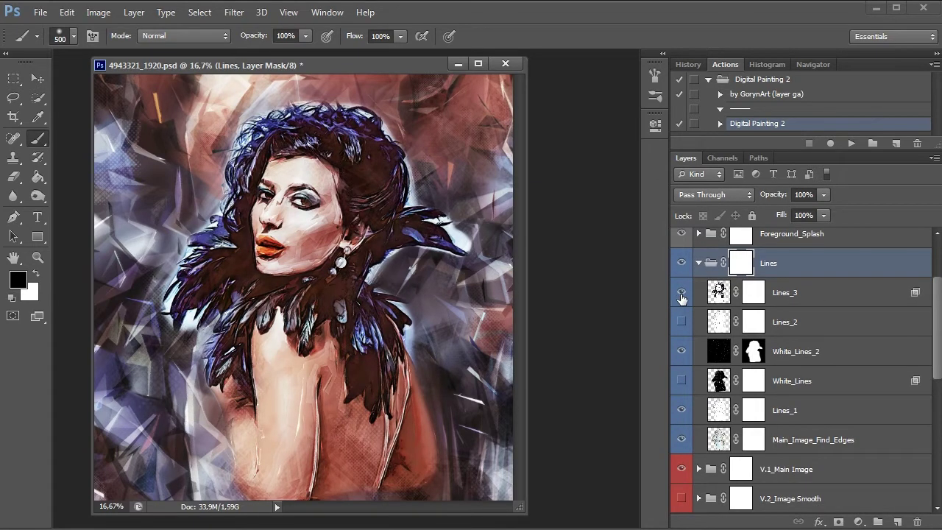
{"action": "left_click", "coordinate": [681, 294]}
{"action": "left_click", "coordinate": [681, 294]}
{"action": "left_click", "coordinate": [682, 293]}
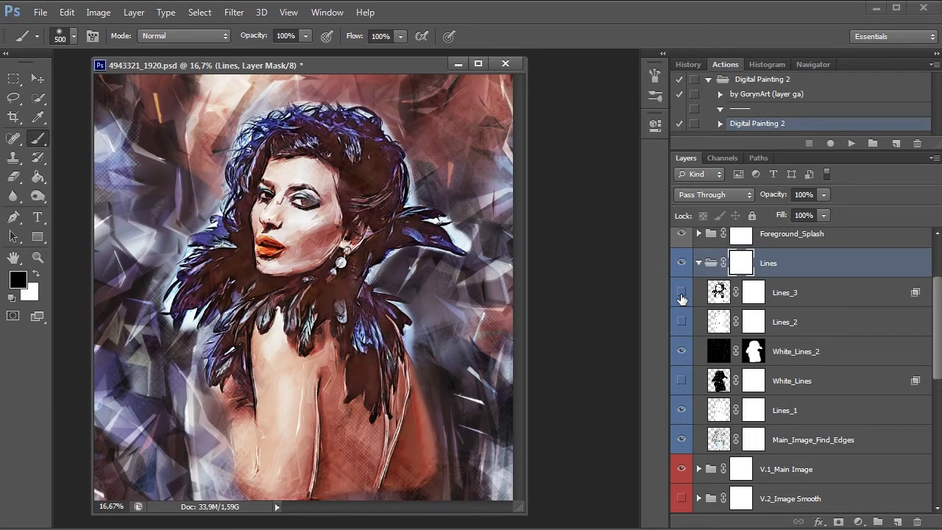
{"action": "left_click", "coordinate": [682, 294]}
{"action": "left_click", "coordinate": [682, 323]}
{"action": "left_click", "coordinate": [681, 323]}
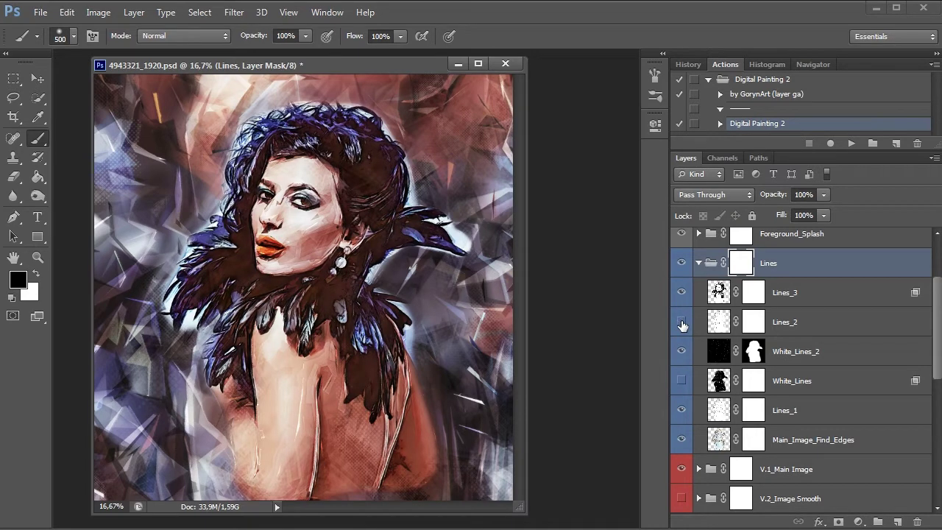
{"action": "left_click", "coordinate": [681, 324]}
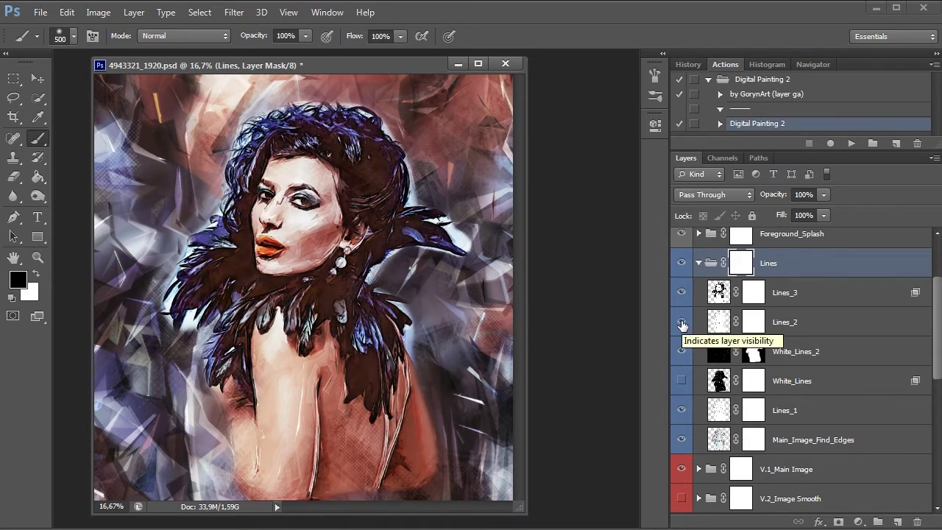
- Turn on White_Lines, keeping White_Lines_2 visible after a comparison
{"action": "left_click", "coordinate": [683, 381]}
{"action": "left_click", "coordinate": [683, 381]}
{"action": "left_click", "coordinate": [683, 381]}
{"action": "left_click", "coordinate": [683, 381]}
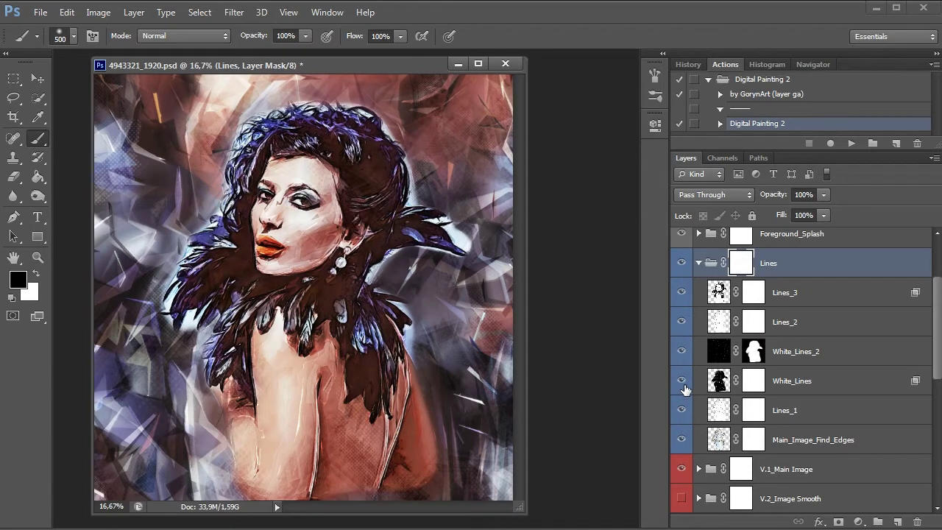
{"action": "left_click", "coordinate": [681, 351]}
{"action": "left_click", "coordinate": [681, 351]}
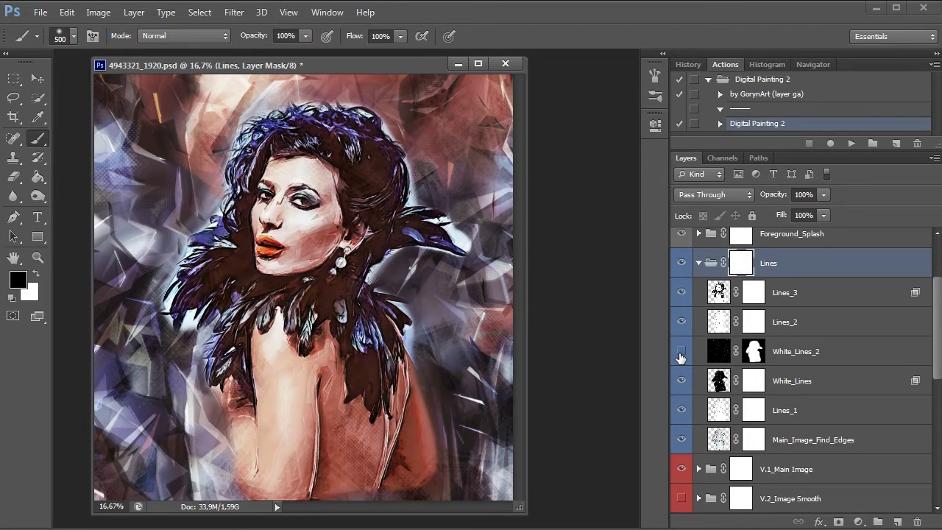
- Hide the Lines_1 and Main_Image_Find_Edges layers and collapse the Lines group
{"action": "left_click", "coordinate": [681, 409]}
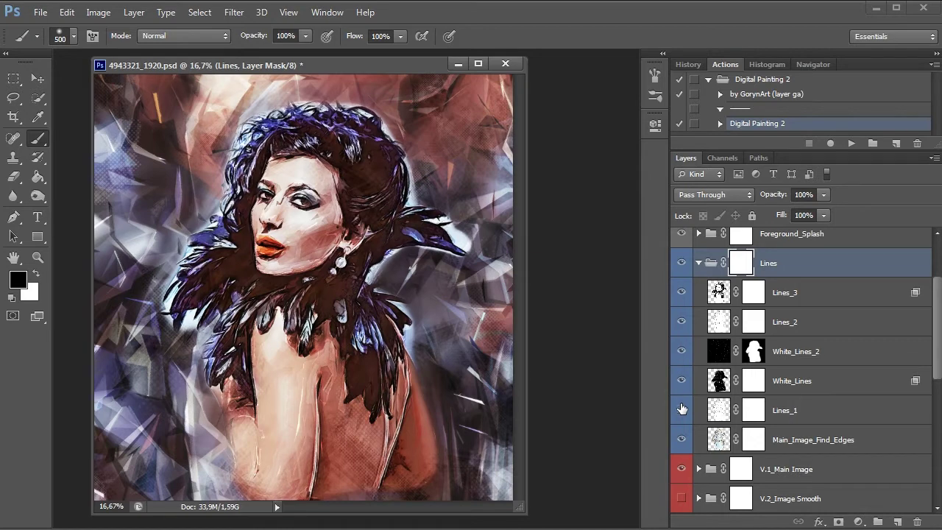
{"action": "left_click", "coordinate": [681, 409]}
{"action": "left_click", "coordinate": [682, 440]}
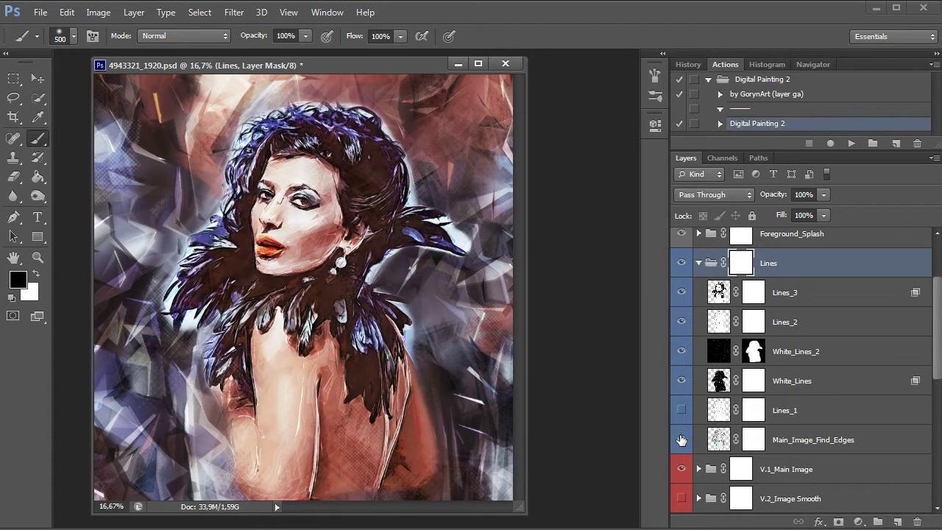
{"action": "left_click", "coordinate": [682, 440]}
{"action": "left_click", "coordinate": [682, 440]}
{"action": "left_click", "coordinate": [681, 440]}
{"action": "left_click", "coordinate": [698, 263]}
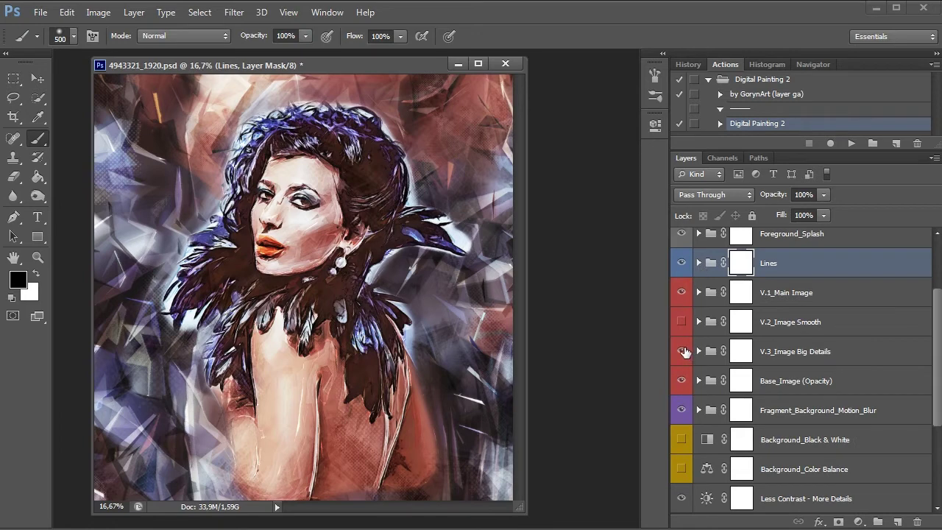
- Make V.2_Image Smooth the only visible version, hiding V.3 and V.1
{"action": "left_click", "coordinate": [682, 351]}
{"action": "left_click", "coordinate": [681, 322]}
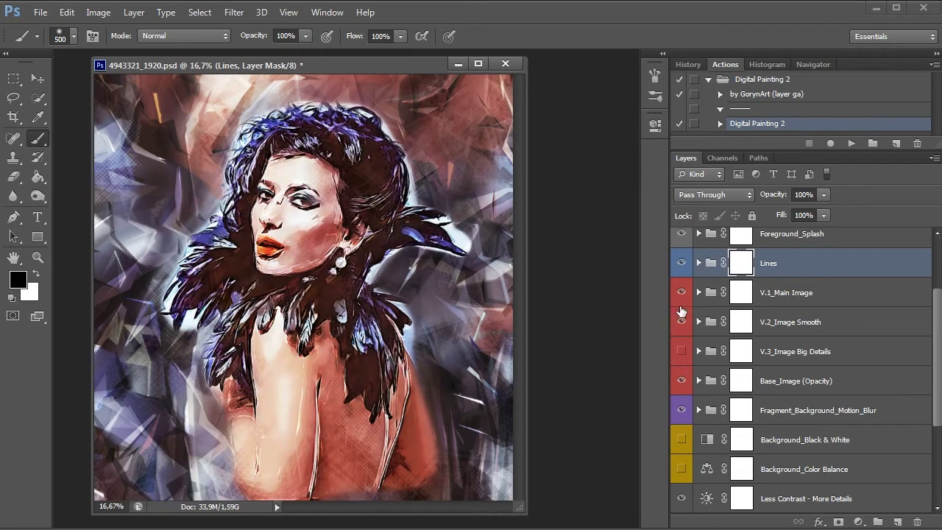
{"action": "left_click", "coordinate": [682, 292]}
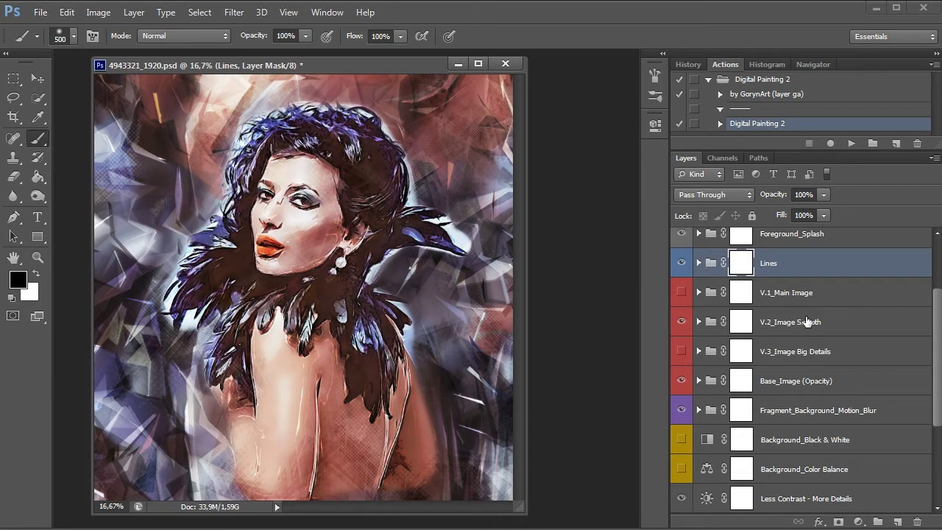
- Select and hide the Foreground_Splash group
{"action": "scroll", "coordinate": [939, 377], "scroll_direction": "up", "scroll_amount": 3}
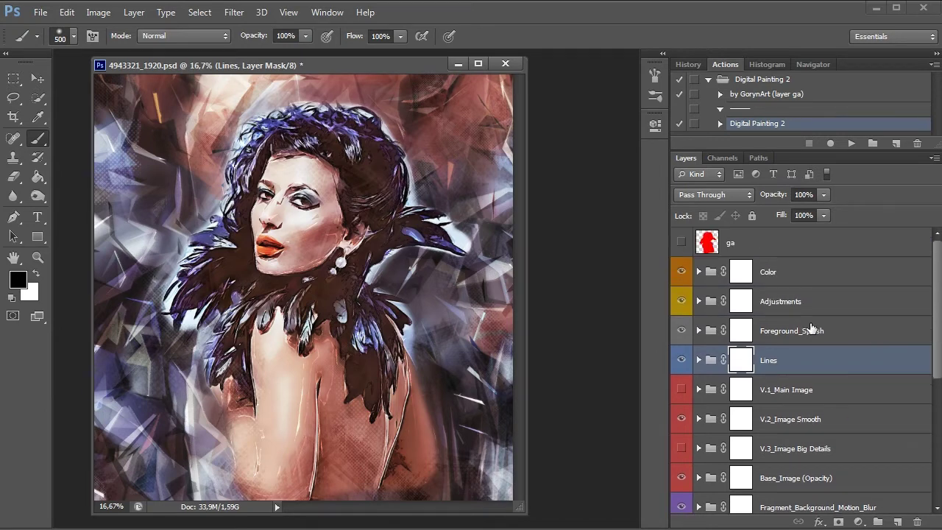
{"action": "left_click", "coordinate": [810, 331]}
{"action": "left_click", "coordinate": [680, 333]}
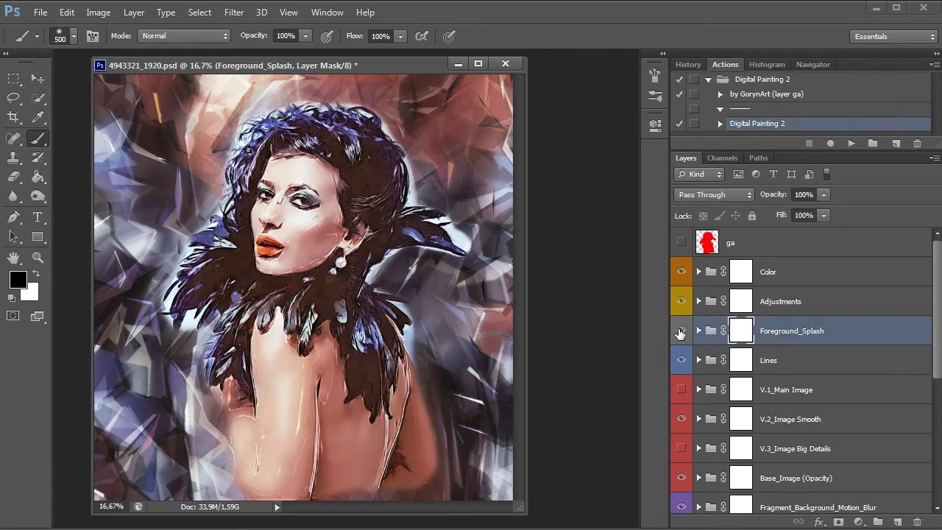
- Zoom in on the portrait's face with Foreground_Splash hidden
{"action": "left_click", "coordinate": [680, 332]}
{"action": "left_click", "coordinate": [680, 333]}
{"action": "left_click", "coordinate": [37, 257]}
{"action": "left_click", "coordinate": [302, 295]}
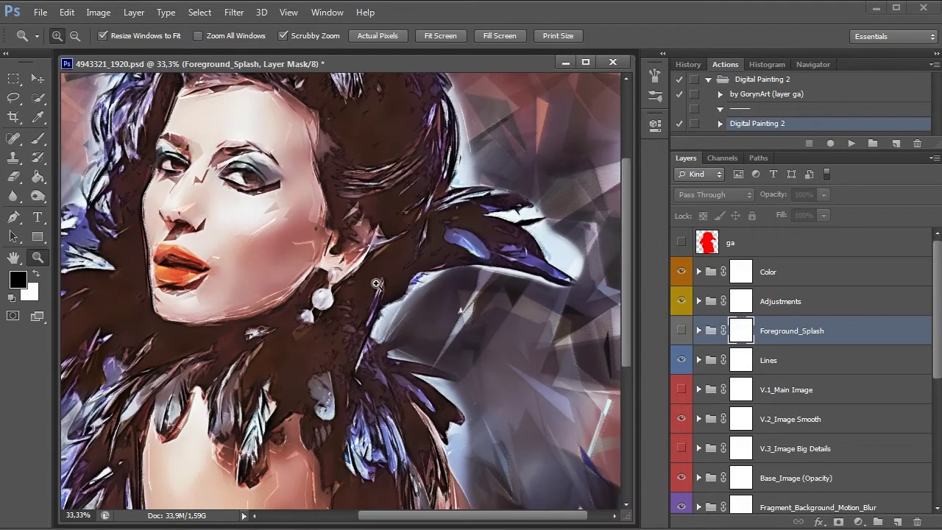
{"action": "left_click_drag", "start_coordinate": [515, 519], "coordinate": [416, 518]}
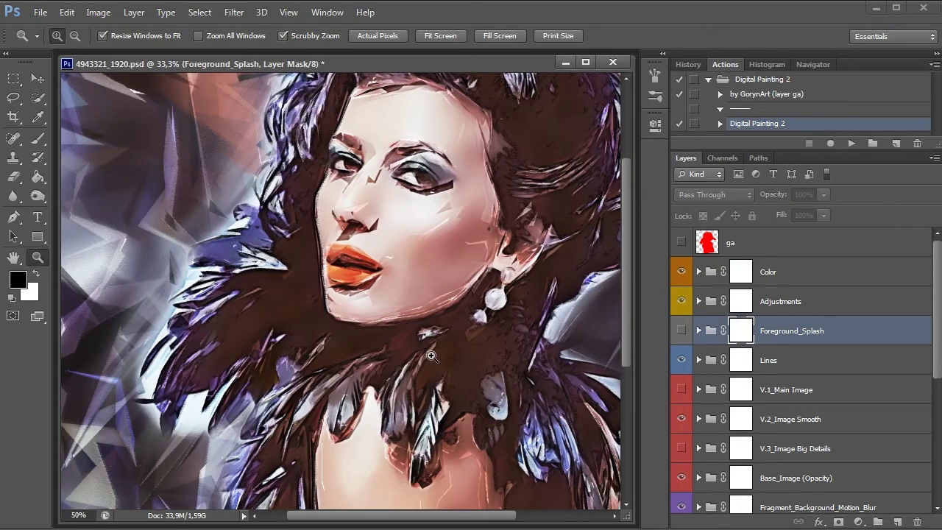
{"action": "left_click", "coordinate": [433, 361]}
{"action": "scroll", "coordinate": [322, 360], "scroll_direction": "up", "scroll_amount": 3}
{"action": "scroll", "coordinate": [323, 359], "scroll_direction": "up", "scroll_amount": 2}
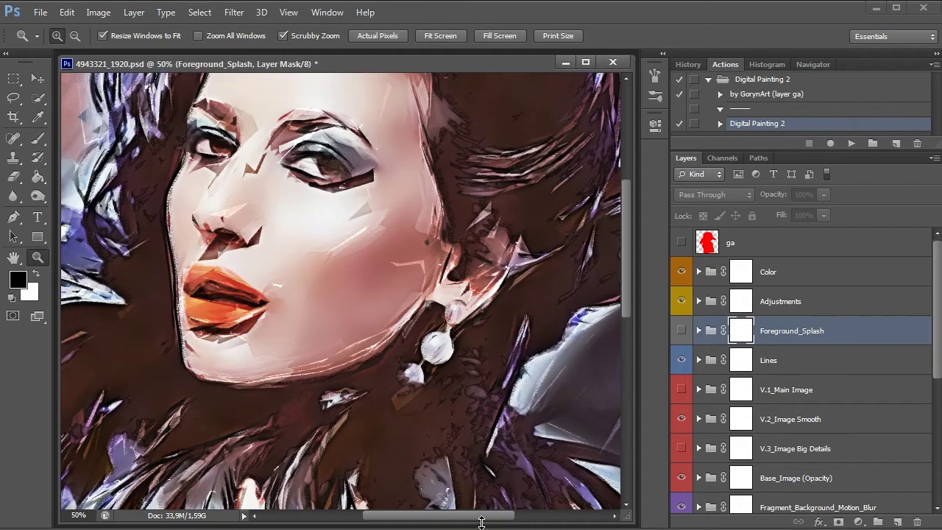
{"action": "left_click_drag", "start_coordinate": [483, 518], "coordinate": [463, 519]}
- Show the Foreground_Splash overlay and compare it over the hair
{"action": "left_click", "coordinate": [681, 330]}
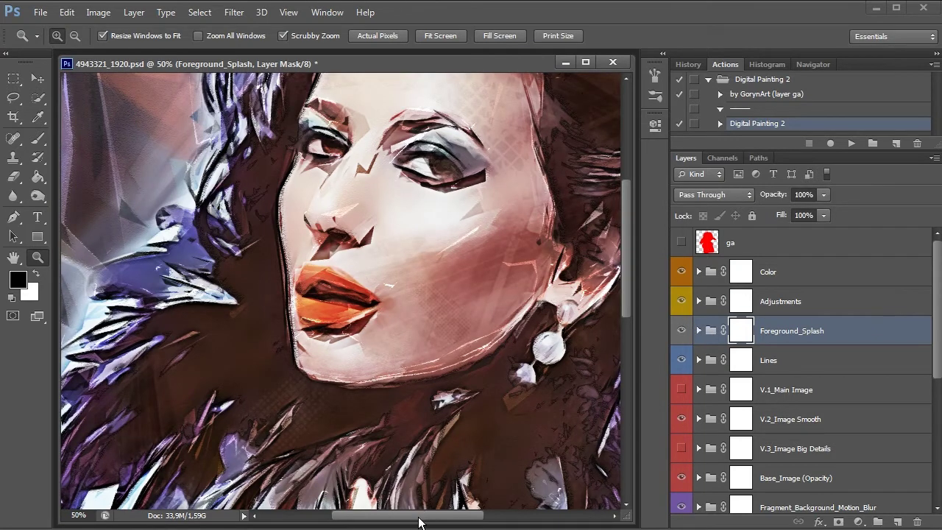
{"action": "mouse_move", "coordinate": [423, 517]}
{"action": "left_mouse_down"}
{"action": "mouse_move", "coordinate": [519, 517]}
{"action": "mouse_move", "coordinate": [504, 517]}
{"action": "left_mouse_up"}
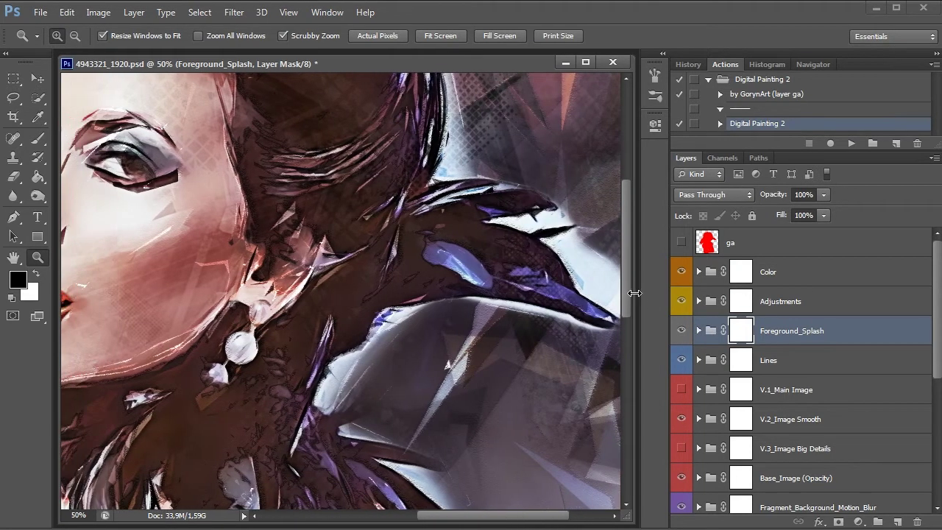
{"action": "left_click_drag", "start_coordinate": [628, 294], "coordinate": [628, 242]}
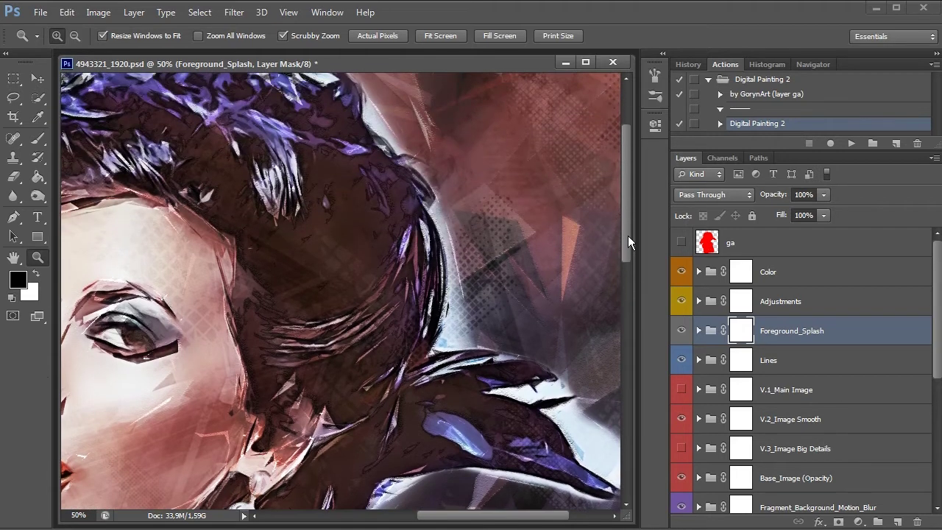
{"action": "left_click", "coordinate": [680, 331]}
{"action": "left_click", "coordinate": [681, 331]}
- Expand Foreground_Splash, switch off FS_1's Color Overlay, and zoom out to the whole portrait
{"action": "left_click", "coordinate": [698, 331]}
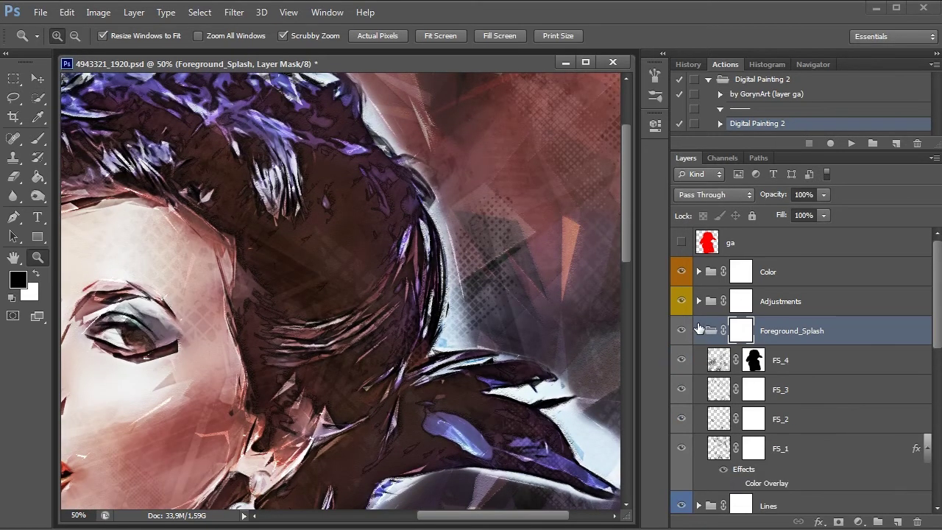
{"action": "left_click", "coordinate": [736, 483]}
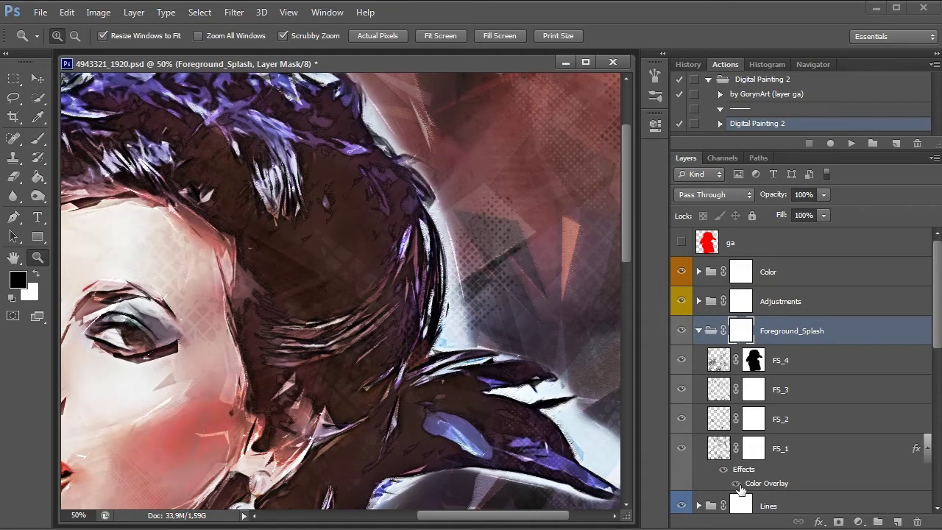
{"action": "left_click", "coordinate": [507, 289], "text": "alt"}
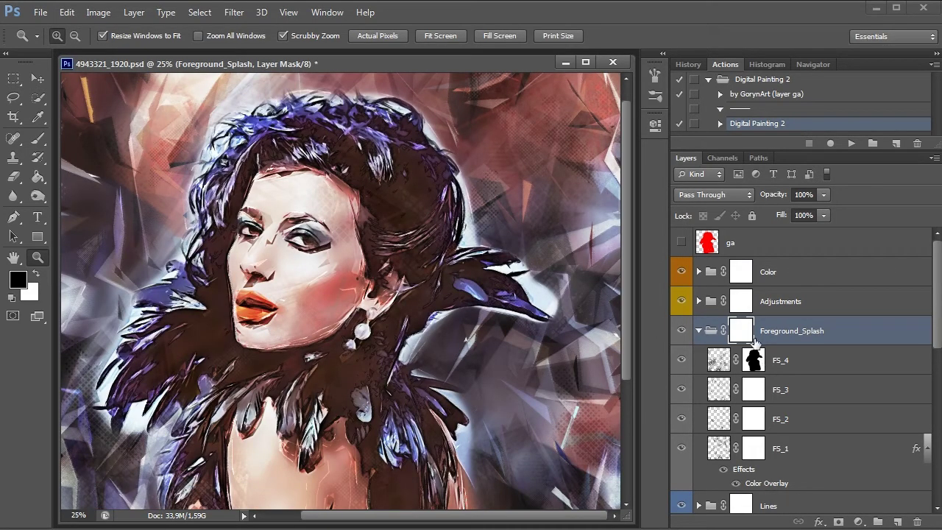
- Change FS_1's Color Overlay colour to the yellow #f3cb10
{"action": "double_click", "coordinate": [766, 483]}
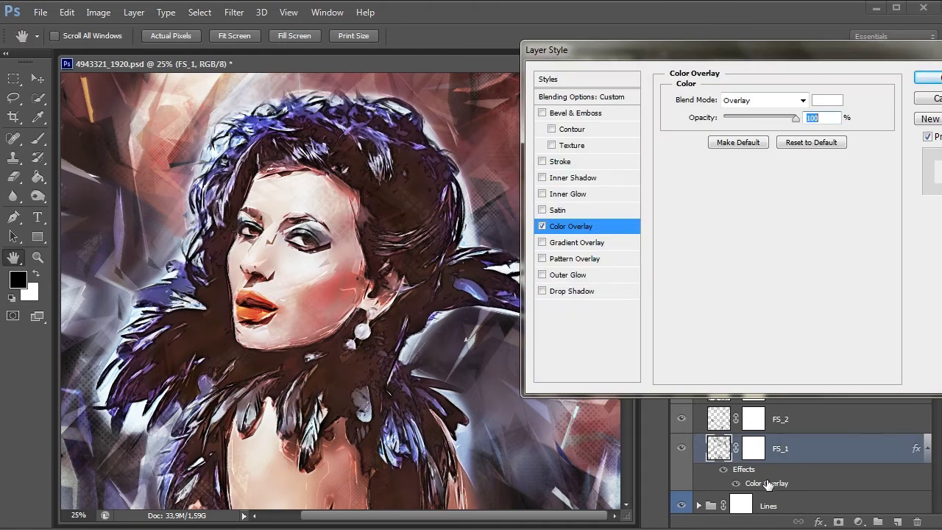
{"action": "left_click", "coordinate": [831, 99]}
{"action": "type", "text": "ff0000"}
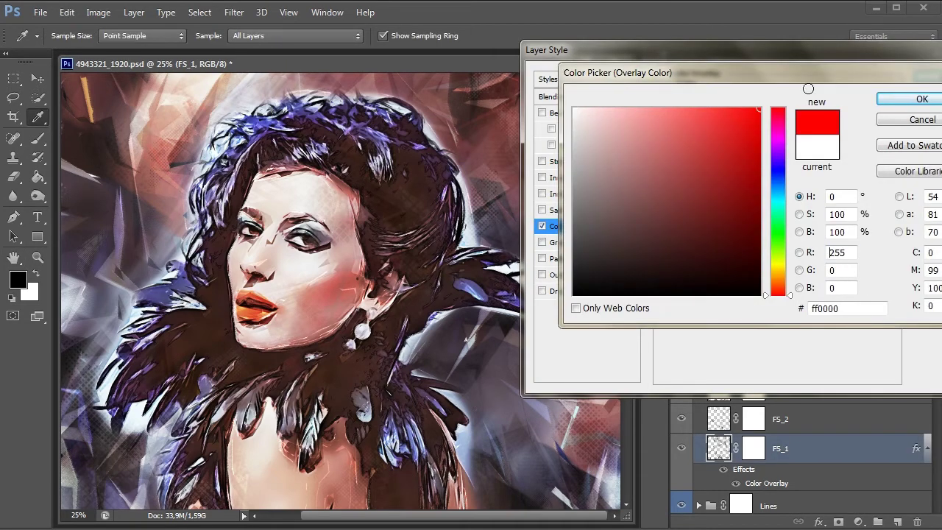
{"action": "left_click", "coordinate": [777, 159]}
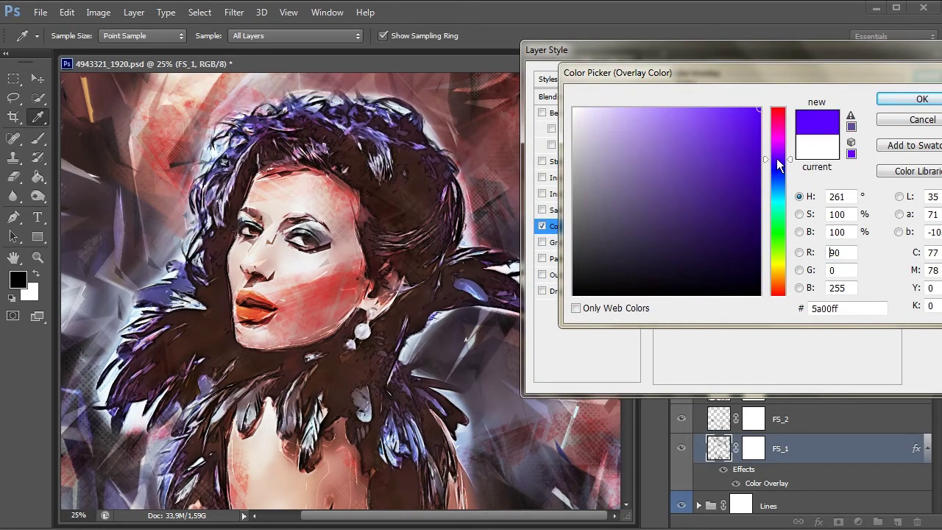
{"action": "mouse_move", "coordinate": [777, 158]}
{"action": "left_mouse_down"}
{"action": "mouse_move", "coordinate": [782, 110]}
{"action": "mouse_move", "coordinate": [769, 245]}
{"action": "left_mouse_up"}
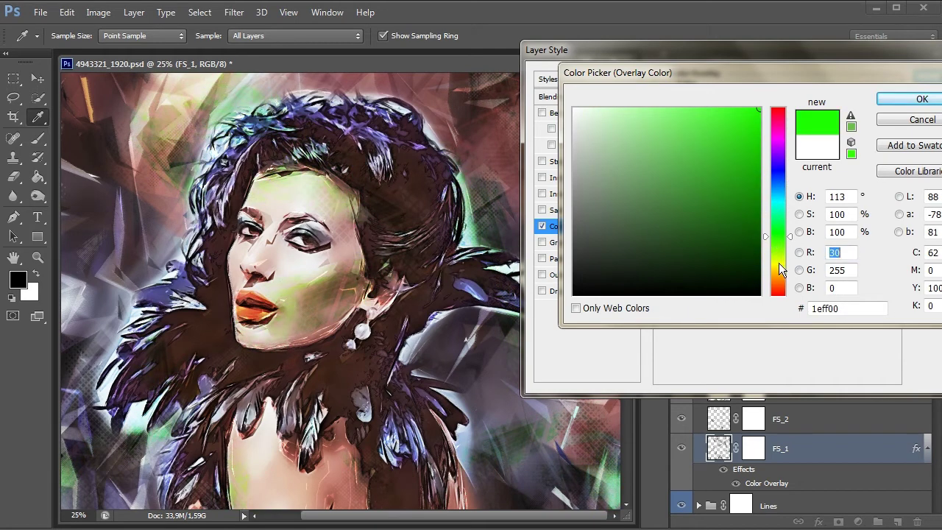
{"action": "left_click", "coordinate": [773, 269]}
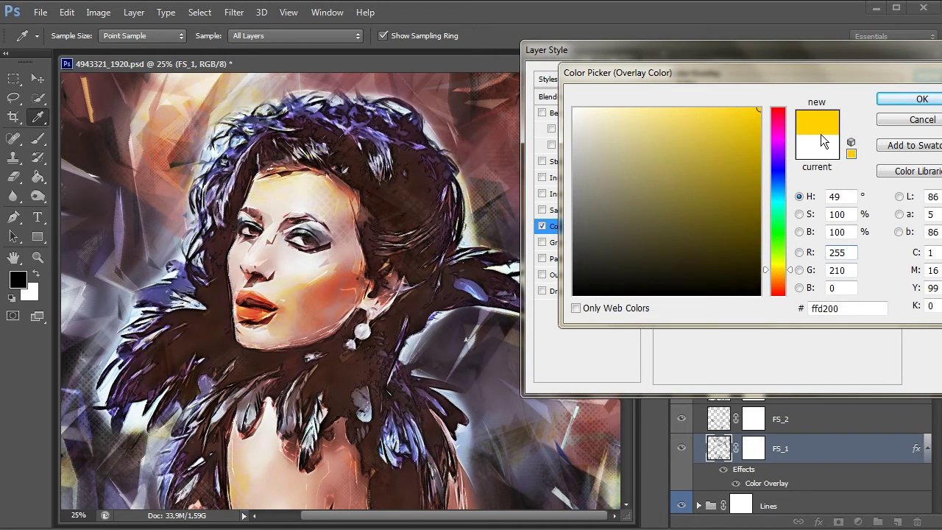
{"action": "left_click", "coordinate": [748, 117]}
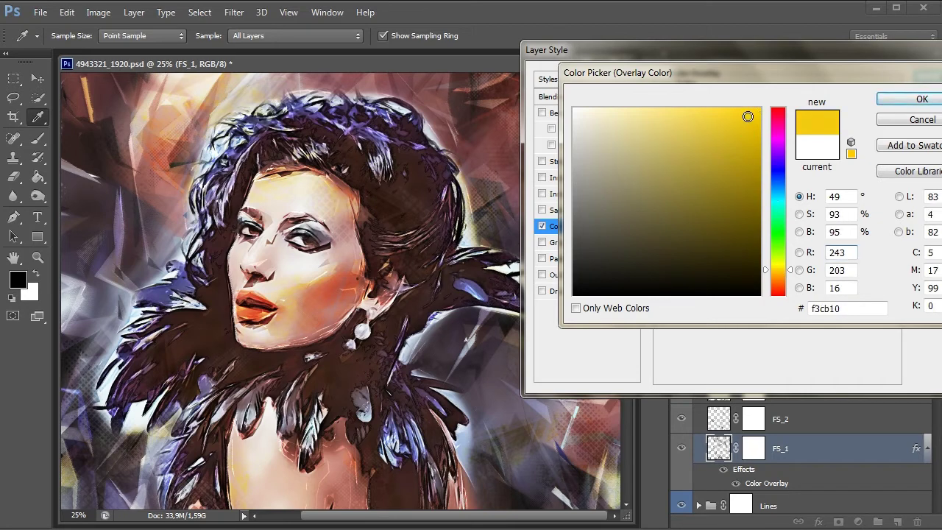
{"action": "left_click", "coordinate": [914, 99]}
- Apply the overlay settings and compare the painting with and without the yellow colour overlay, leaving it on
{"action": "left_click", "coordinate": [928, 78]}
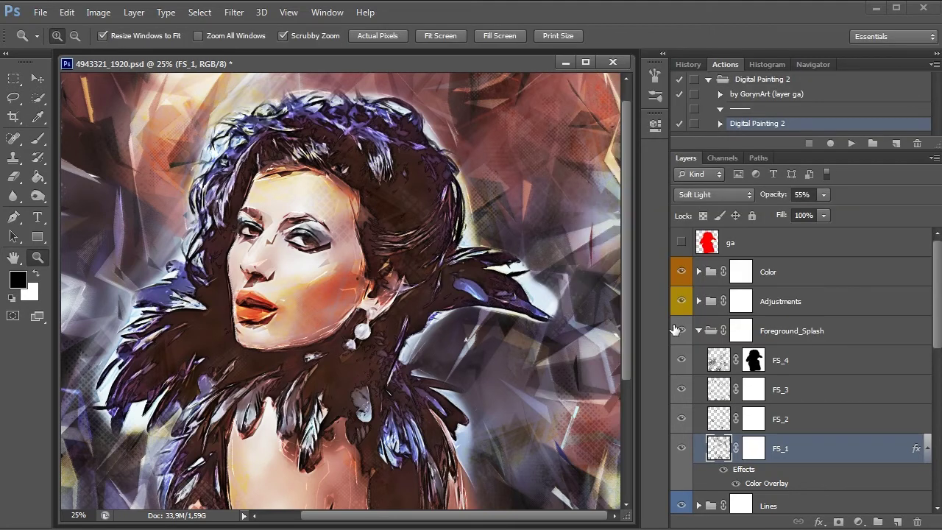
{"action": "left_click", "coordinate": [736, 484]}
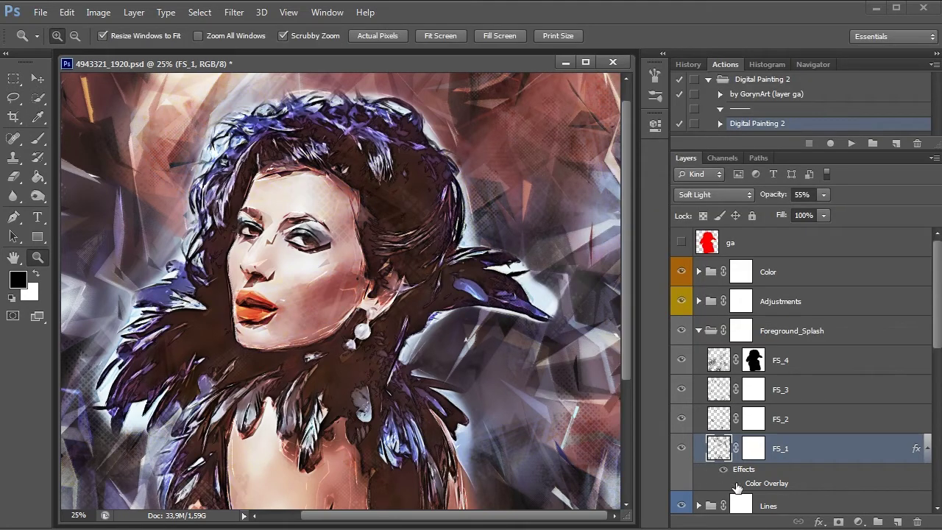
{"action": "left_click", "coordinate": [736, 484]}
{"action": "left_click", "coordinate": [736, 485]}
{"action": "left_click", "coordinate": [736, 485]}
{"action": "left_click", "coordinate": [736, 484]}
{"action": "left_click", "coordinate": [736, 485]}
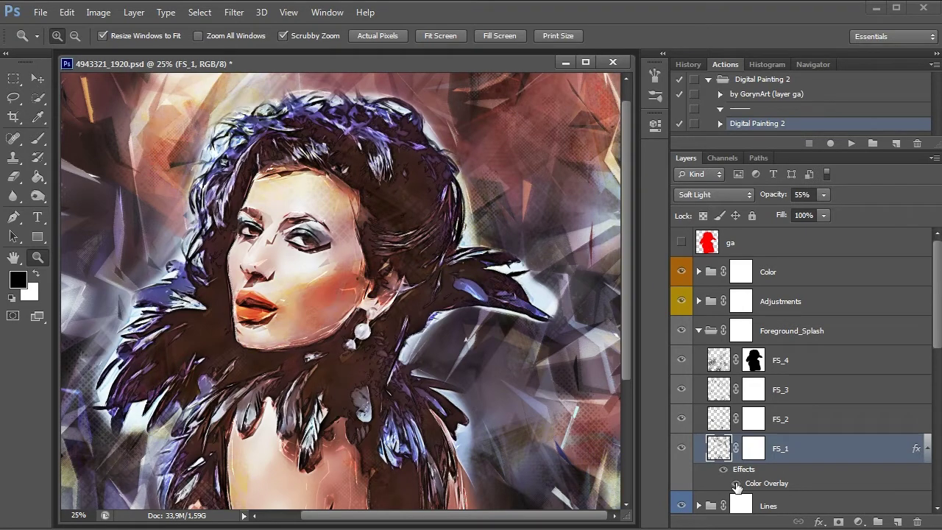
- Toggle the Foreground_Splash group off and back on, then zoom out to view the whole painting
{"action": "left_click", "coordinate": [681, 331]}
{"action": "left_click", "coordinate": [682, 332]}
{"action": "left_click", "coordinate": [681, 332]}
{"action": "left_click", "coordinate": [74, 35]}
{"action": "left_click", "coordinate": [280, 226]}
{"action": "left_click", "coordinate": [316, 249]}
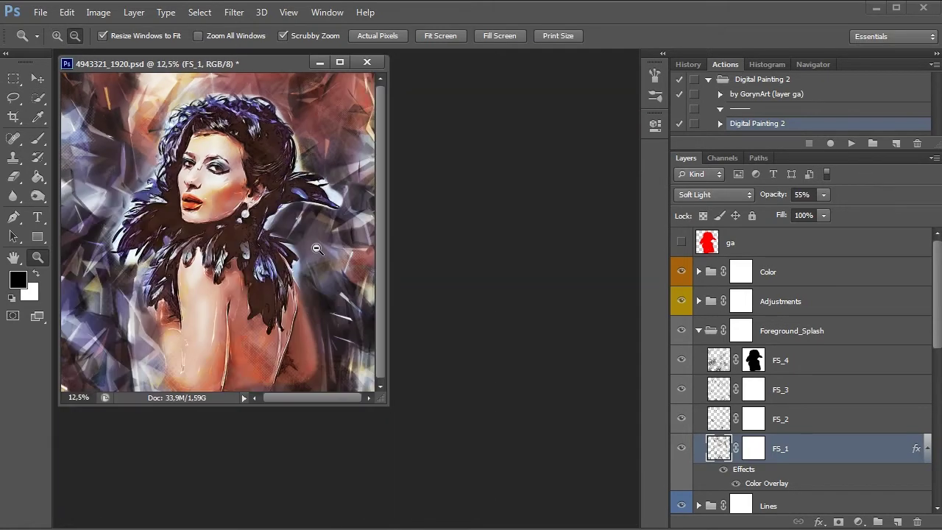
{"action": "left_click", "coordinate": [57, 35]}
{"action": "left_click", "coordinate": [234, 177]}
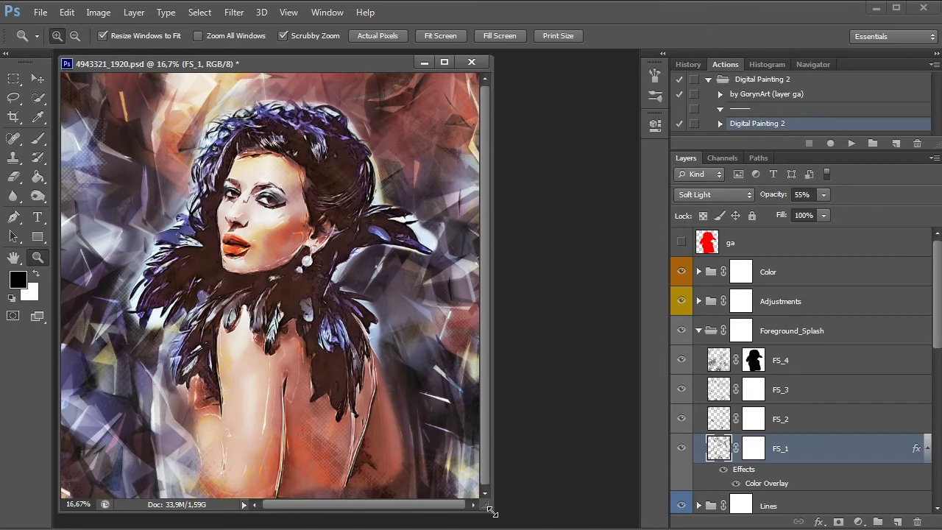
- Resize the document window and collapse the Foreground_Splash group
{"action": "left_click_drag", "start_coordinate": [488, 507], "coordinate": [508, 524]}
{"action": "left_click_drag", "start_coordinate": [294, 64], "coordinate": [414, 65]}
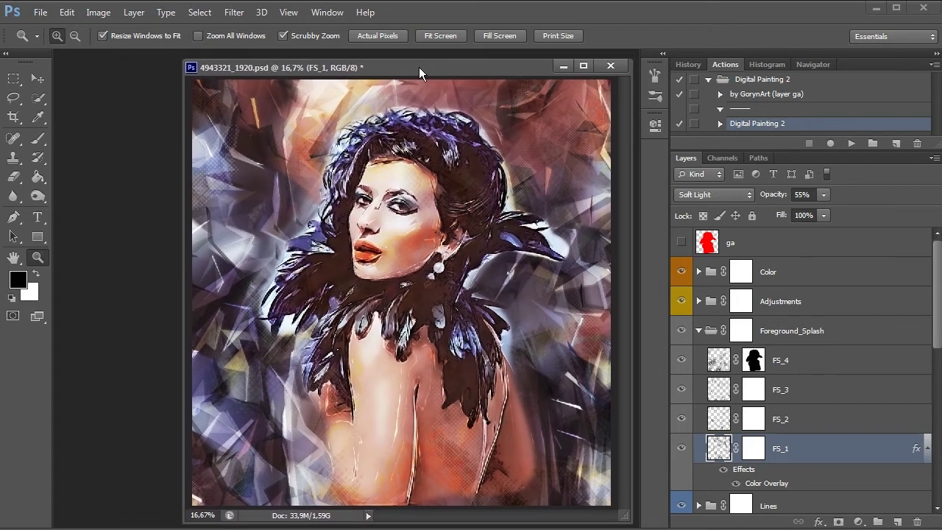
{"action": "left_click", "coordinate": [699, 332]}
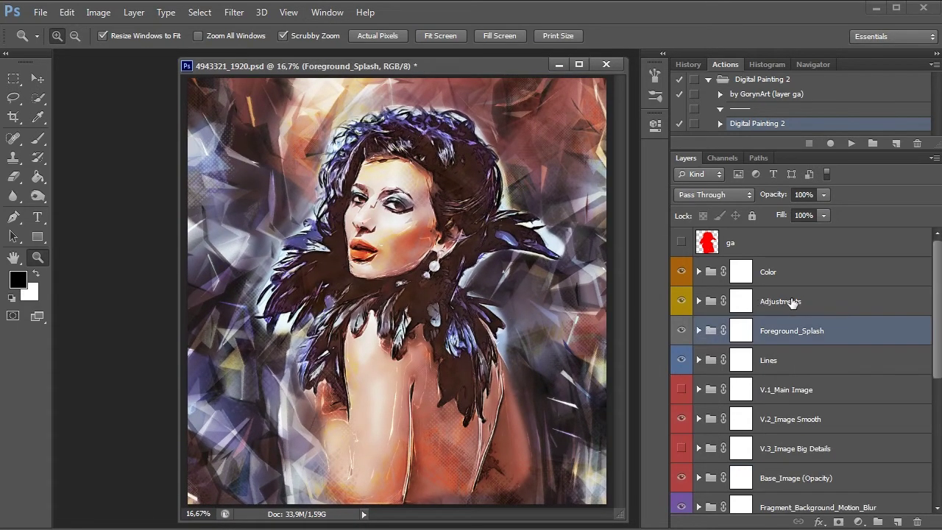
- Expand the Adjustments group and raise Hue/Saturation 1 saturation to about +76
{"action": "left_click", "coordinate": [792, 301]}
{"action": "left_click", "coordinate": [698, 301]}
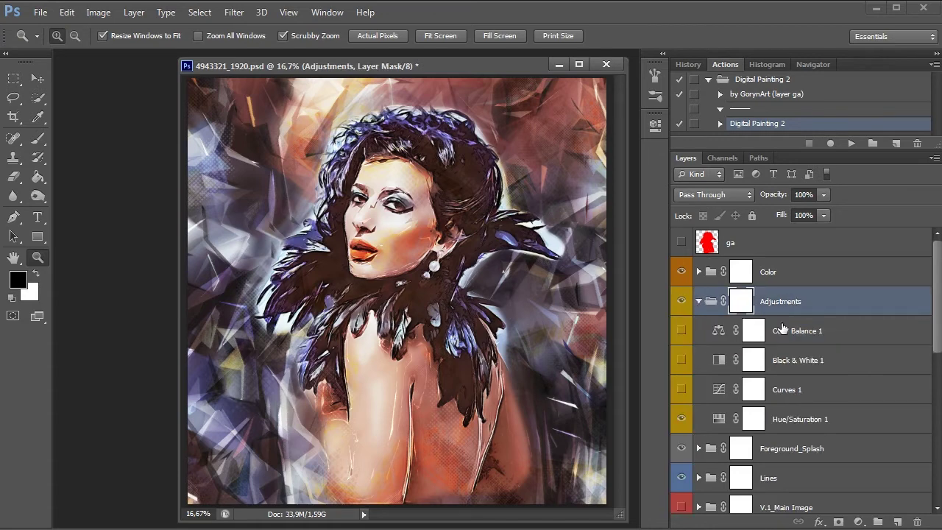
{"action": "left_click", "coordinate": [724, 419]}
{"action": "double_click", "coordinate": [724, 420]}
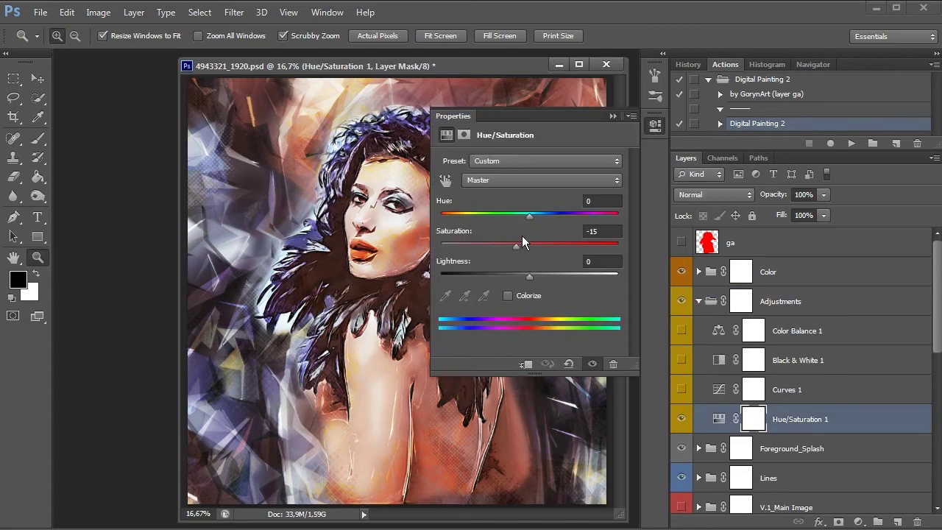
{"action": "mouse_move", "coordinate": [516, 249]}
{"action": "left_mouse_down"}
{"action": "mouse_move", "coordinate": [480, 243]}
{"action": "mouse_move", "coordinate": [531, 235]}
{"action": "mouse_move", "coordinate": [599, 243]}
{"action": "mouse_move", "coordinate": [518, 241]}
{"action": "left_mouse_up"}
- Turn on Curves 1 and shape it into an S-curve for stronger contrast
{"action": "left_click", "coordinate": [719, 390]}
{"action": "left_click", "coordinate": [681, 391]}
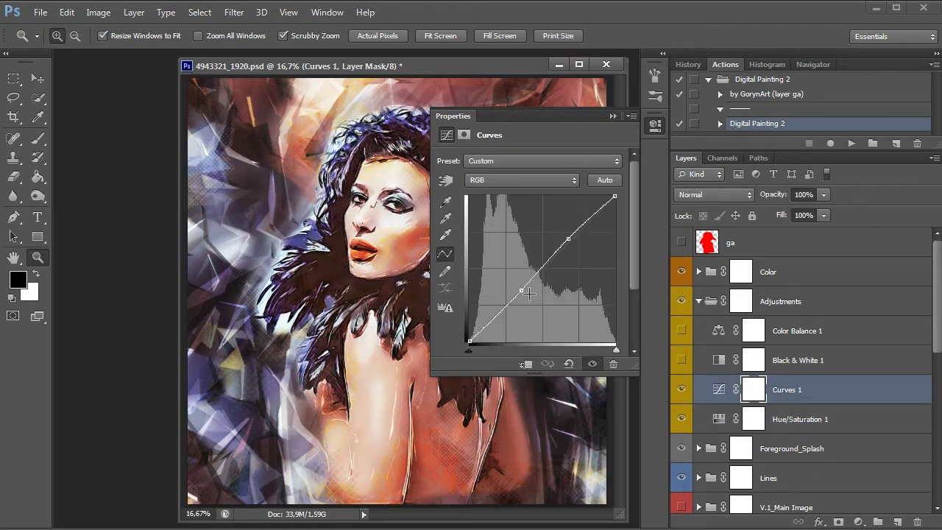
{"action": "left_click_drag", "start_coordinate": [521, 291], "coordinate": [526, 295]}
{"action": "left_click_drag", "start_coordinate": [569, 239], "coordinate": [568, 238]}
{"action": "left_click_drag", "start_coordinate": [522, 294], "coordinate": [520, 291]}
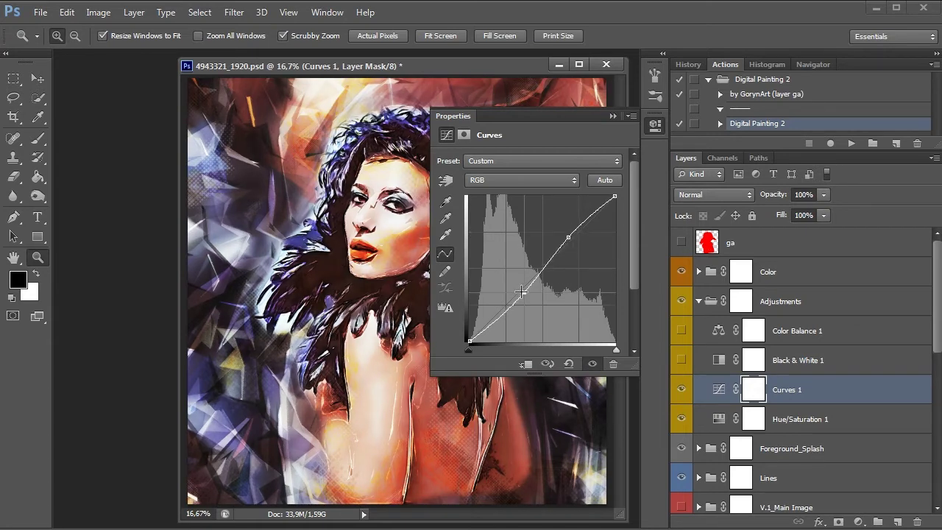
{"action": "left_click", "coordinate": [654, 124]}
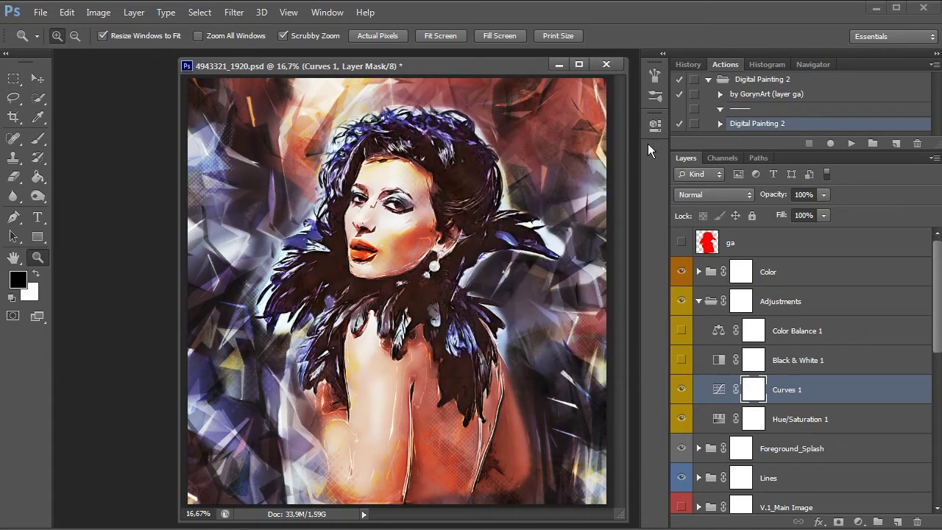
- Compare the image with Curves 1 on and off, then turn on Black & White 1
{"action": "left_click", "coordinate": [682, 389]}
{"action": "left_click", "coordinate": [682, 390]}
{"action": "left_click", "coordinate": [682, 390]}
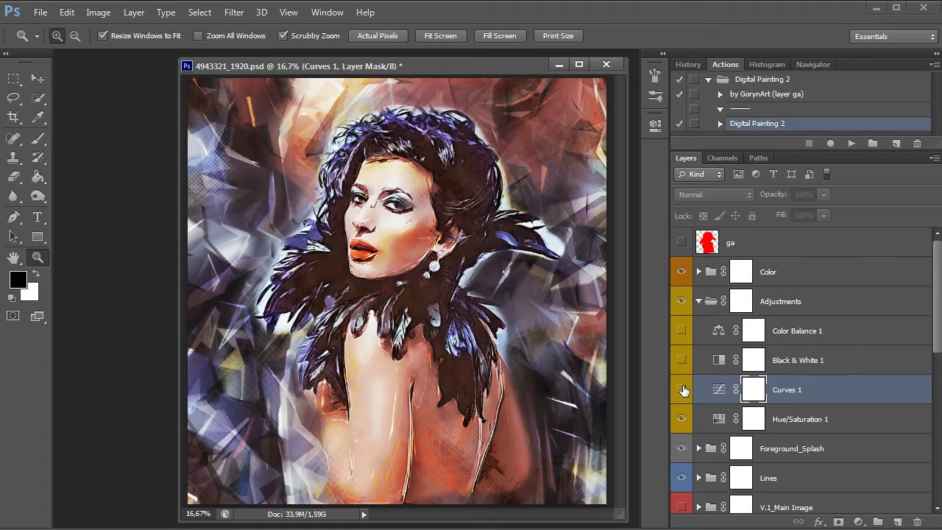
{"action": "left_click", "coordinate": [682, 390]}
{"action": "left_click", "coordinate": [683, 365]}
{"action": "left_click", "coordinate": [683, 363]}
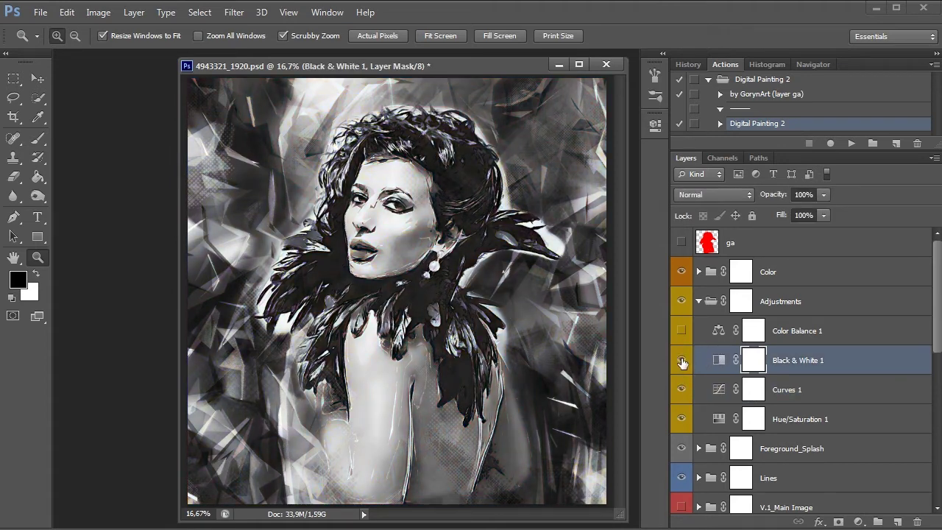
{"action": "left_click", "coordinate": [726, 362]}
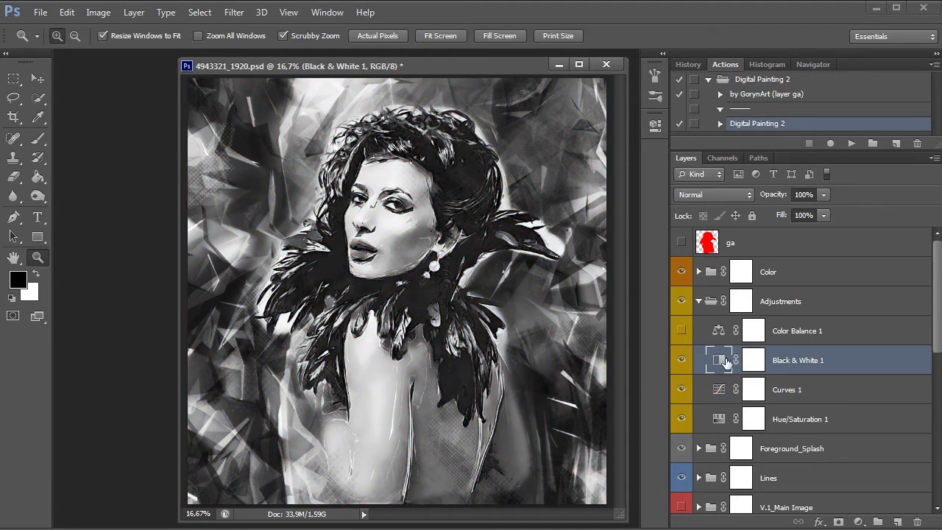
{"action": "left_click_drag", "start_coordinate": [382, 63], "coordinate": [301, 63]}
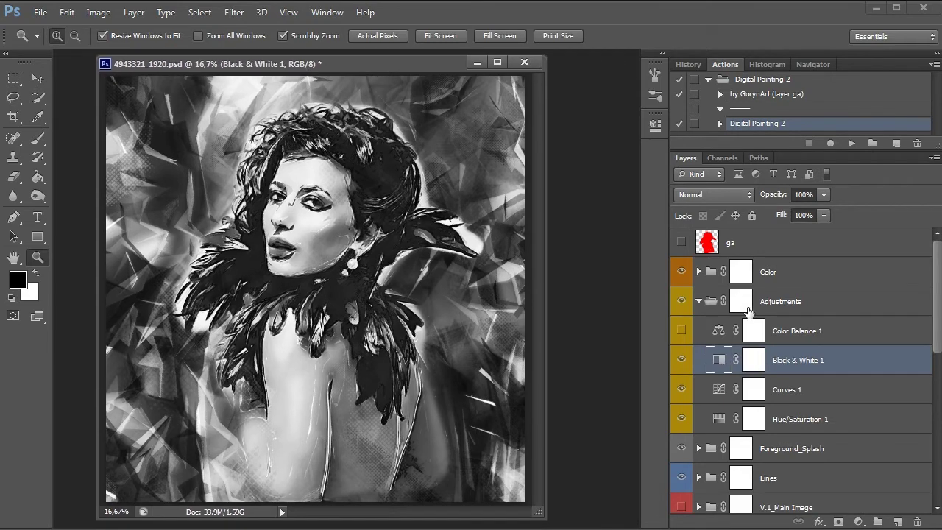
- In Black & White 1, set Reds to 11, raise Greens and lower Blues to darken blue tones
{"action": "double_click", "coordinate": [719, 360]}
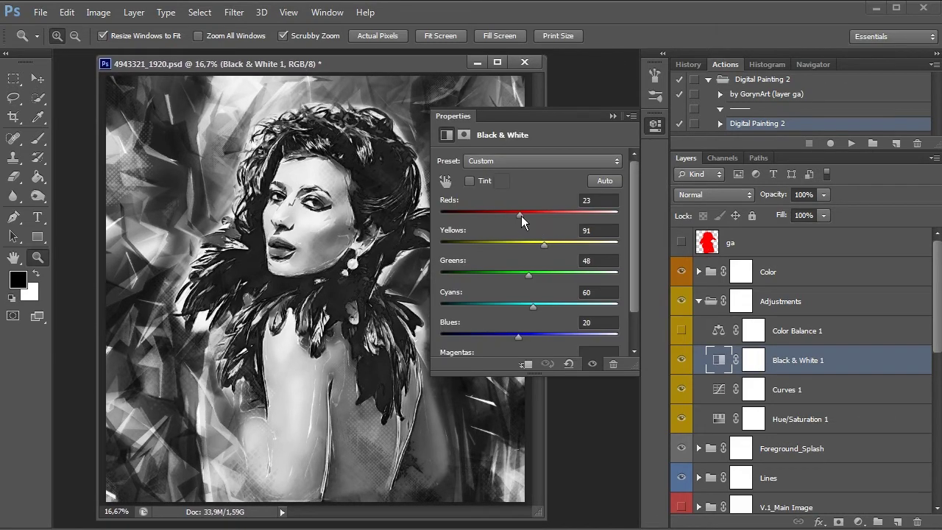
{"action": "mouse_move", "coordinate": [521, 216]}
{"action": "left_mouse_down"}
{"action": "mouse_move", "coordinate": [459, 210]}
{"action": "mouse_move", "coordinate": [559, 221]}
{"action": "mouse_move", "coordinate": [517, 228]}
{"action": "mouse_move", "coordinate": [578, 243]}
{"action": "mouse_move", "coordinate": [504, 252]}
{"action": "left_mouse_up"}
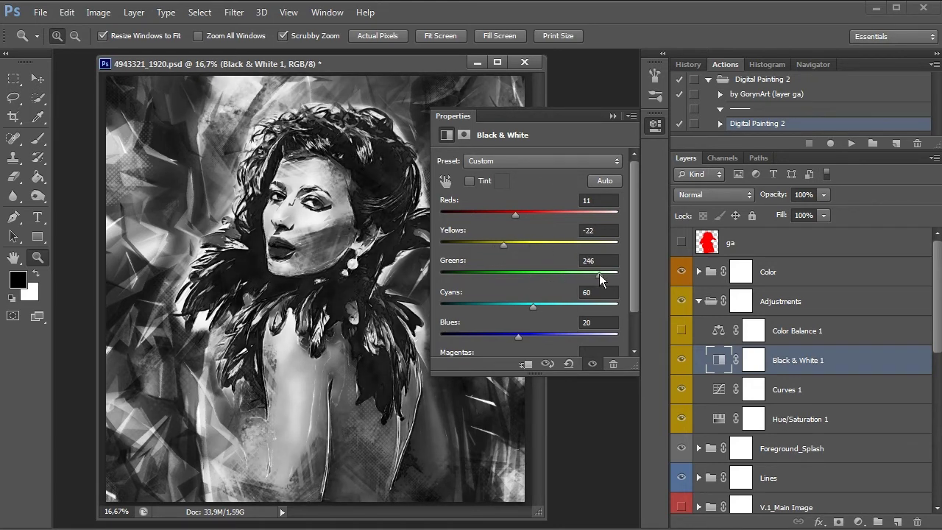
{"action": "mouse_move", "coordinate": [464, 278]}
{"action": "left_mouse_down"}
{"action": "mouse_move", "coordinate": [534, 293]}
{"action": "mouse_move", "coordinate": [504, 299]}
{"action": "mouse_move", "coordinate": [615, 297]}
{"action": "mouse_move", "coordinate": [531, 298]}
{"action": "mouse_move", "coordinate": [555, 306]}
{"action": "left_mouse_up"}
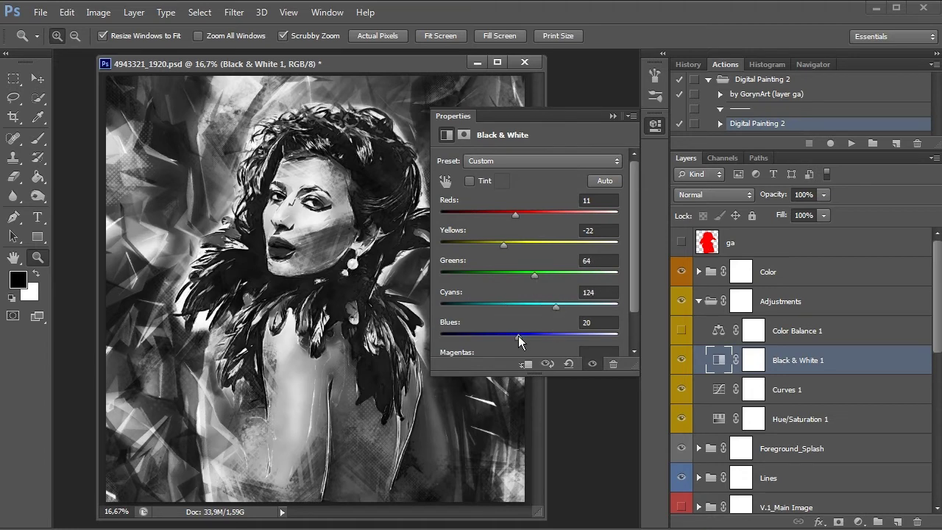
{"action": "mouse_move", "coordinate": [518, 336]}
{"action": "left_mouse_down"}
{"action": "mouse_move", "coordinate": [580, 333]}
{"action": "mouse_move", "coordinate": [444, 341]}
{"action": "mouse_move", "coordinate": [516, 335]}
{"action": "mouse_move", "coordinate": [496, 339]}
{"action": "left_mouse_up"}
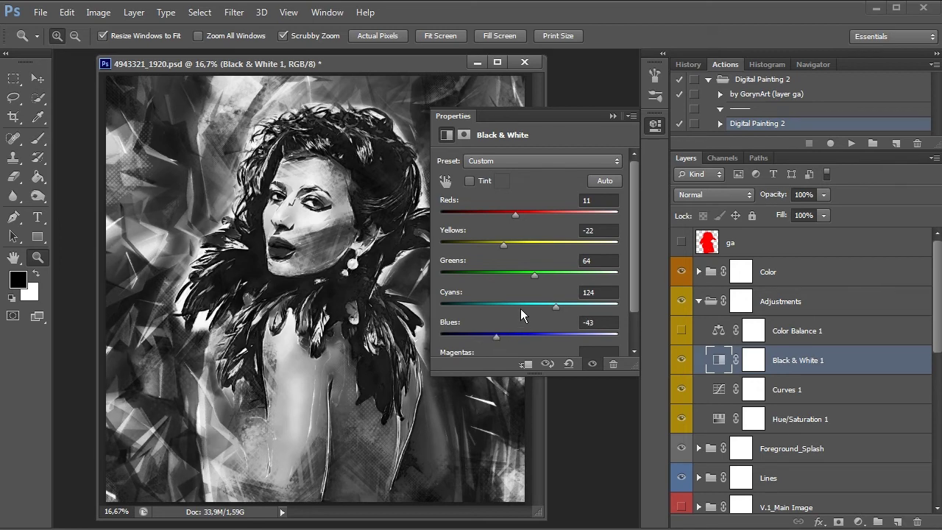
{"action": "left_click", "coordinate": [654, 125]}
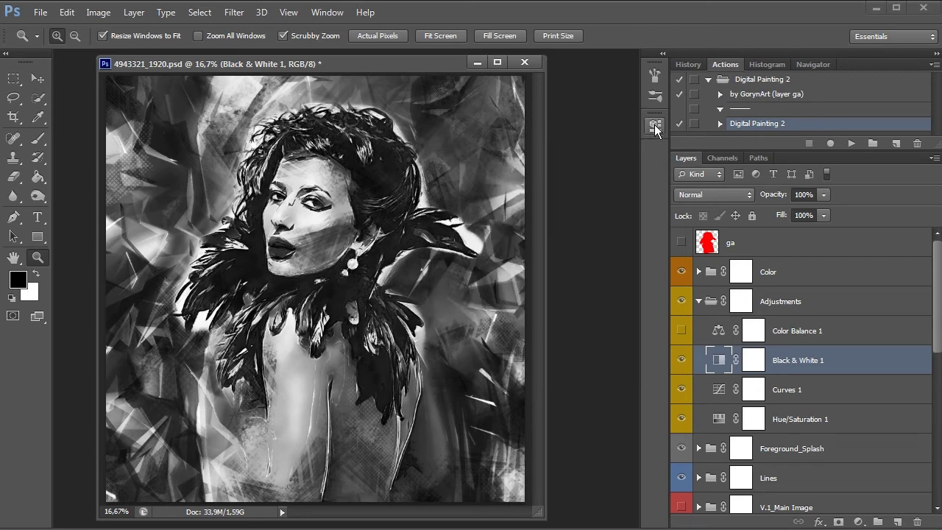
- Compare the portrait with Black & White 1 on and off, leaving it on, and select Color Balance 1
{"action": "left_click", "coordinate": [683, 363]}
{"action": "left_click", "coordinate": [683, 363]}
{"action": "left_click", "coordinate": [683, 363]}
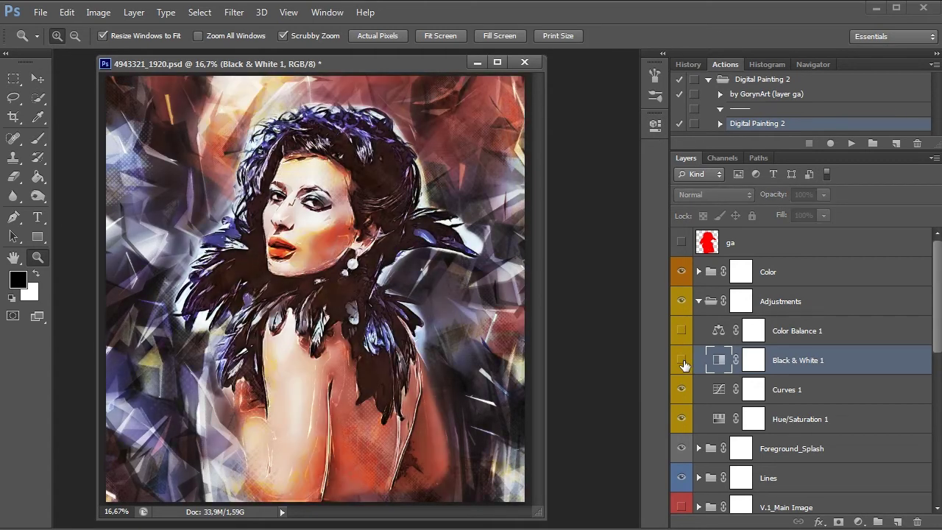
{"action": "left_click", "coordinate": [683, 363]}
{"action": "left_click", "coordinate": [683, 362]}
{"action": "left_click", "coordinate": [683, 362]}
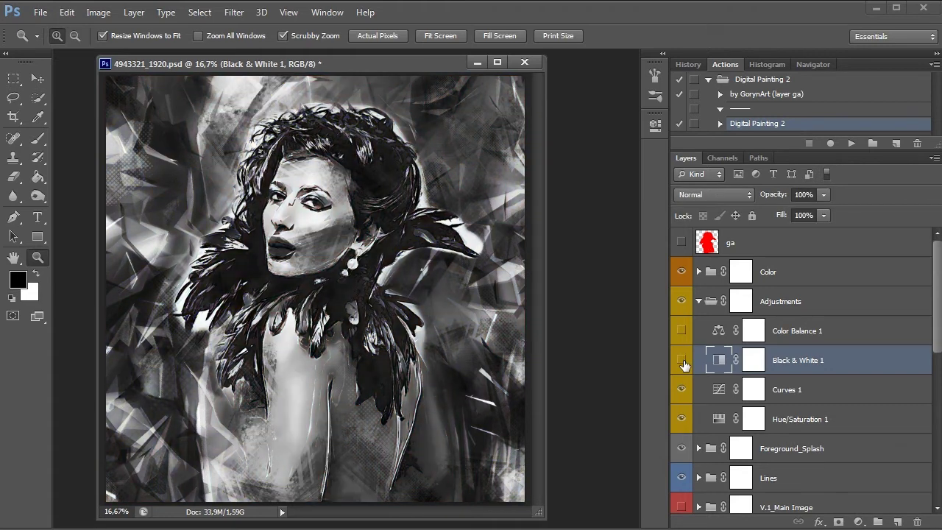
{"action": "left_click", "coordinate": [683, 362]}
{"action": "left_click", "coordinate": [683, 363]}
{"action": "left_click", "coordinate": [717, 332]}
- Show Color Balance 1, hide Black & White 1, and push midtones strongly red with slightly less yellow-blue
{"action": "left_click", "coordinate": [680, 333]}
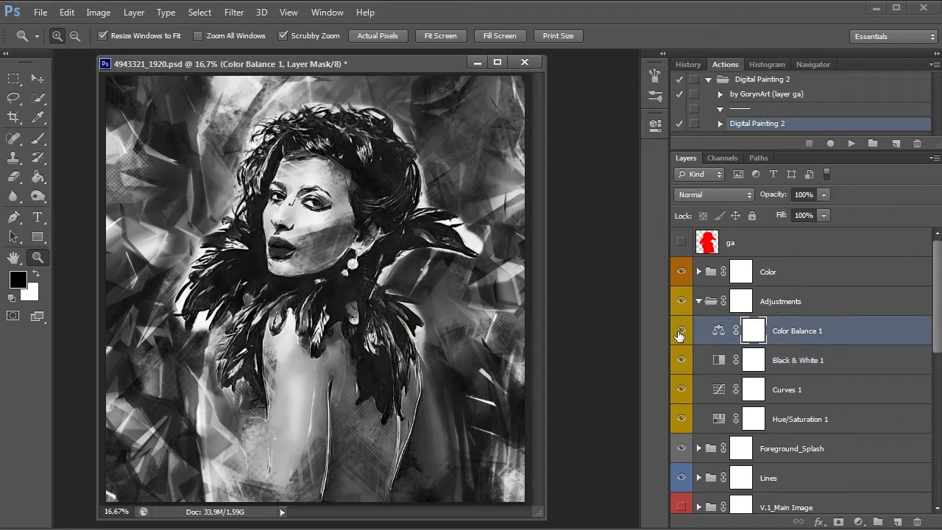
{"action": "left_click", "coordinate": [682, 360]}
{"action": "double_click", "coordinate": [718, 330]}
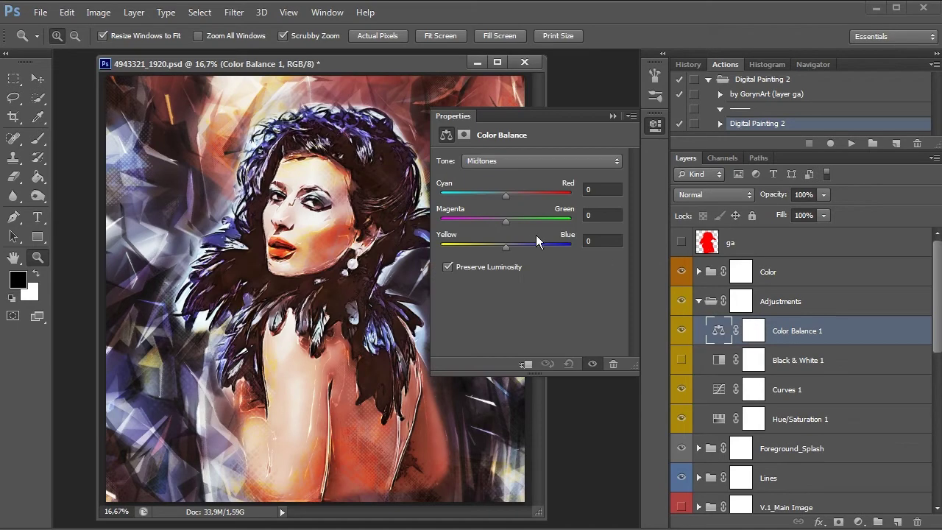
{"action": "left_click_drag", "start_coordinate": [528, 246], "coordinate": [507, 234]}
{"action": "left_click_drag", "start_coordinate": [506, 191], "coordinate": [553, 192]}
- Compare the image with Color Balance 1 on and off, keep it on, and collapse Adjustments
{"action": "left_click", "coordinate": [682, 332]}
{"action": "left_click", "coordinate": [681, 332]}
{"action": "left_click", "coordinate": [681, 332]}
{"action": "left_click", "coordinate": [682, 332]}
{"action": "left_click", "coordinate": [657, 131]}
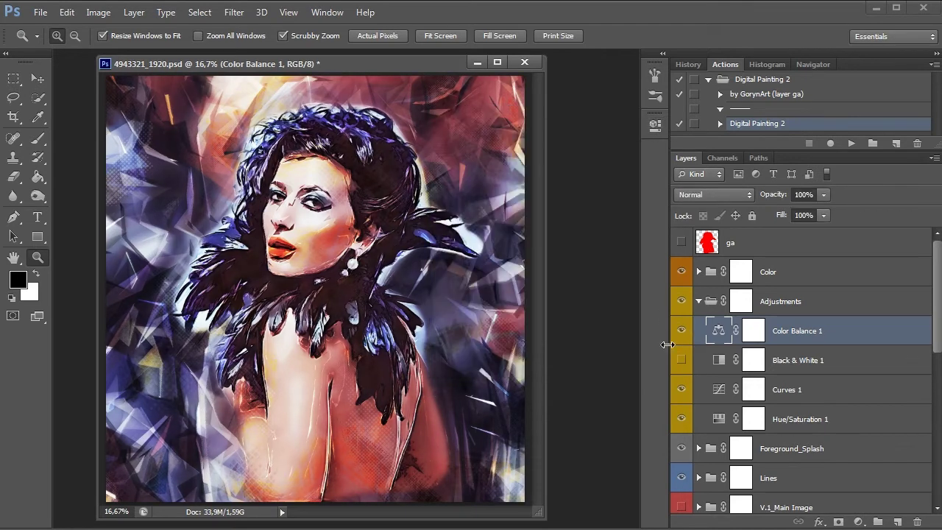
{"action": "left_click", "coordinate": [699, 301]}
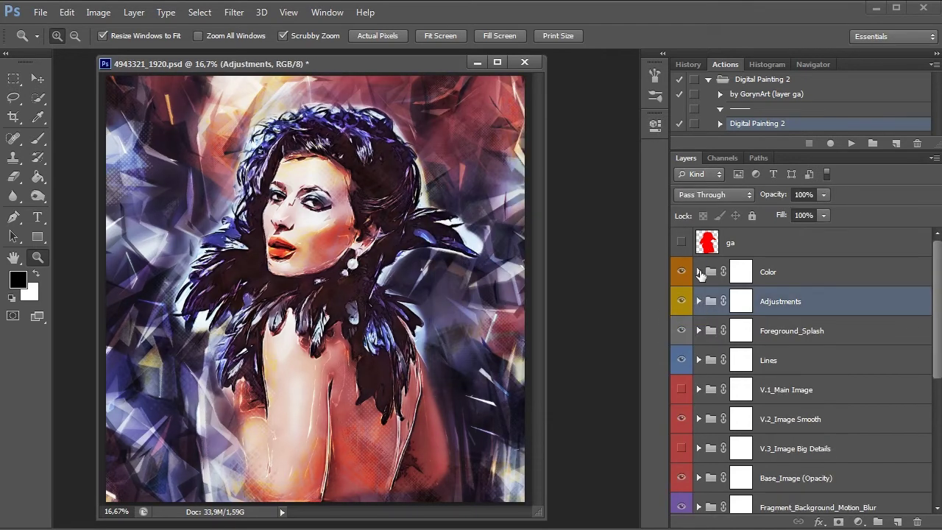
- Expand the Color group and preview the cool Curves 2 and warm Curves 3 versions
{"action": "left_click", "coordinate": [700, 271]}
{"action": "left_click", "coordinate": [848, 428]}
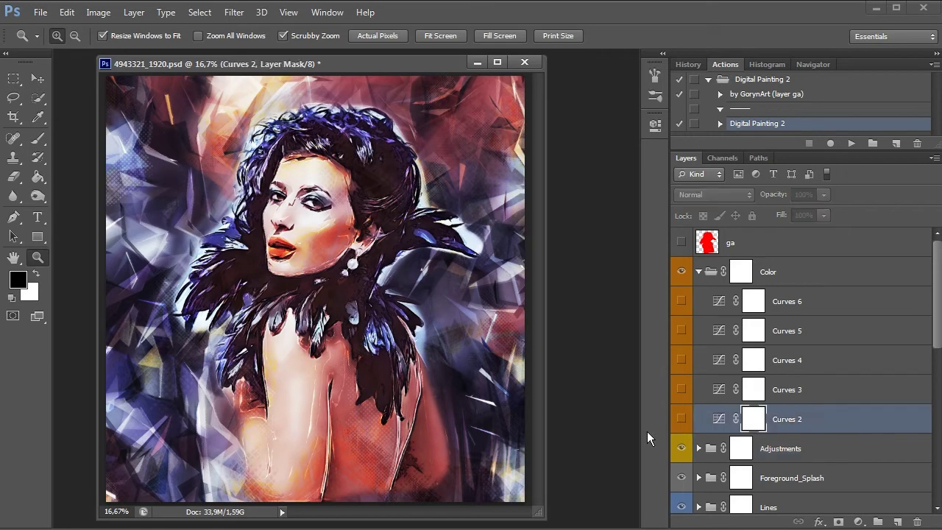
{"action": "left_click", "coordinate": [682, 419]}
{"action": "left_click", "coordinate": [682, 419]}
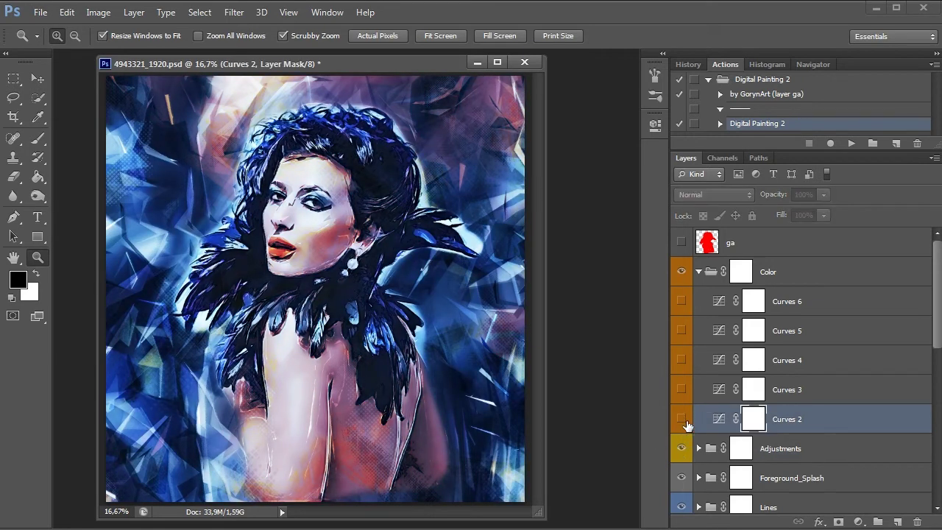
{"action": "left_click", "coordinate": [798, 397]}
{"action": "left_click", "coordinate": [682, 389]}
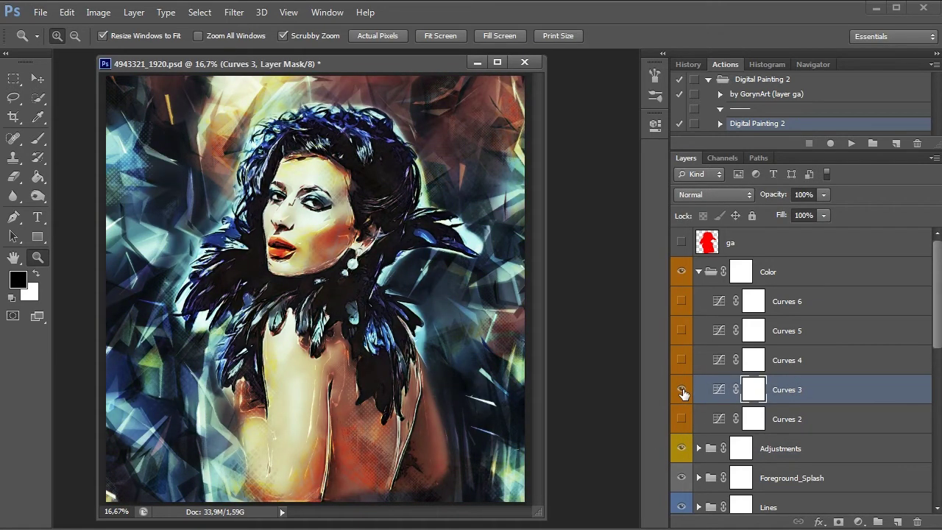
- Turn on the light Fragment_Background_Texture background and hide Curves 3
{"action": "left_click_drag", "start_coordinate": [935, 339], "coordinate": [934, 479]}
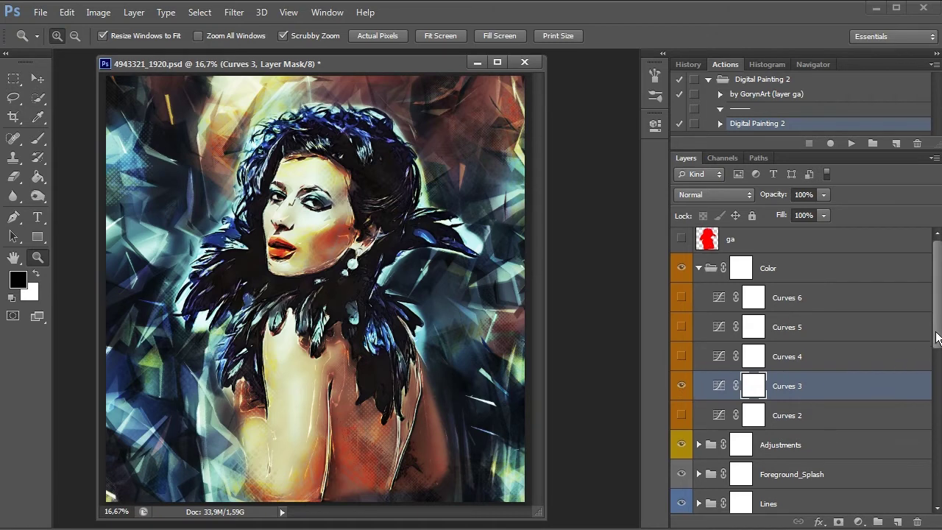
{"action": "scroll", "coordinate": [803, 368], "scroll_direction": "down", "scroll_amount": 3}
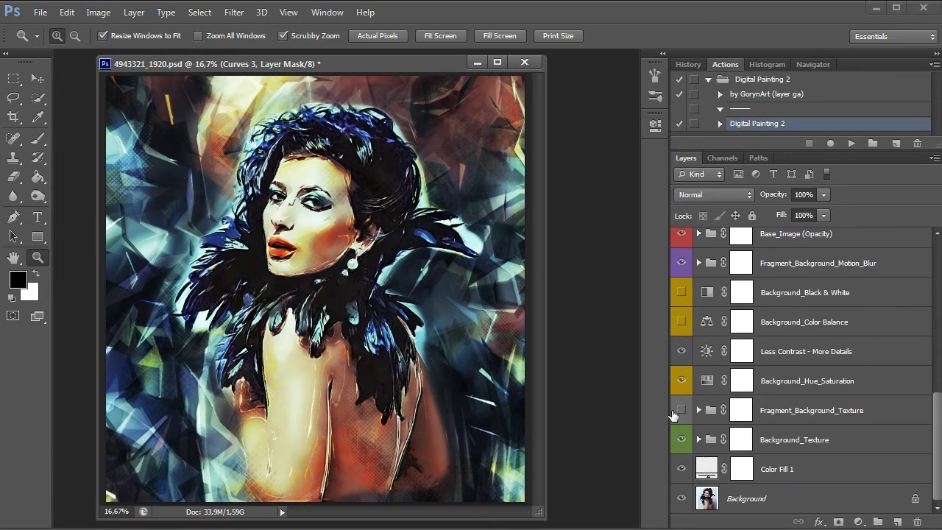
{"action": "left_click", "coordinate": [682, 411]}
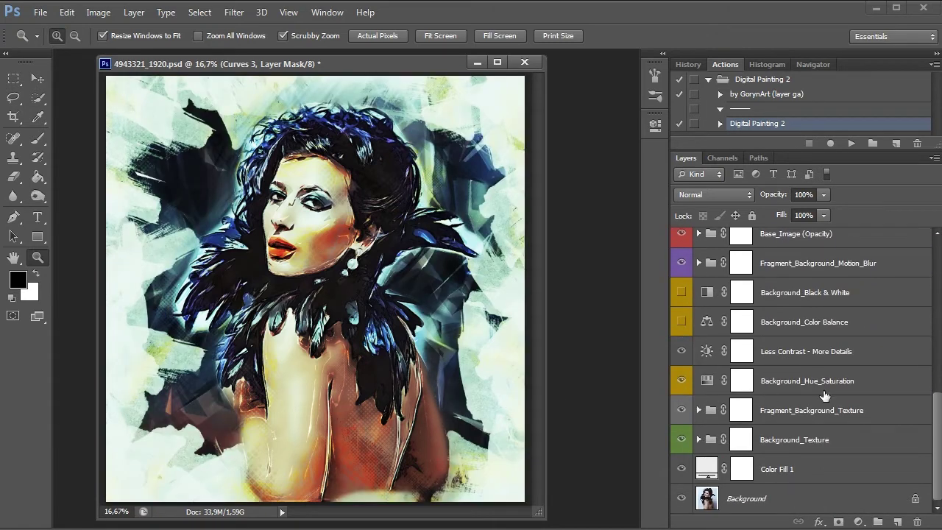
{"action": "scroll", "coordinate": [824, 396], "scroll_direction": "up", "scroll_amount": 10}
{"action": "left_click", "coordinate": [682, 380]}
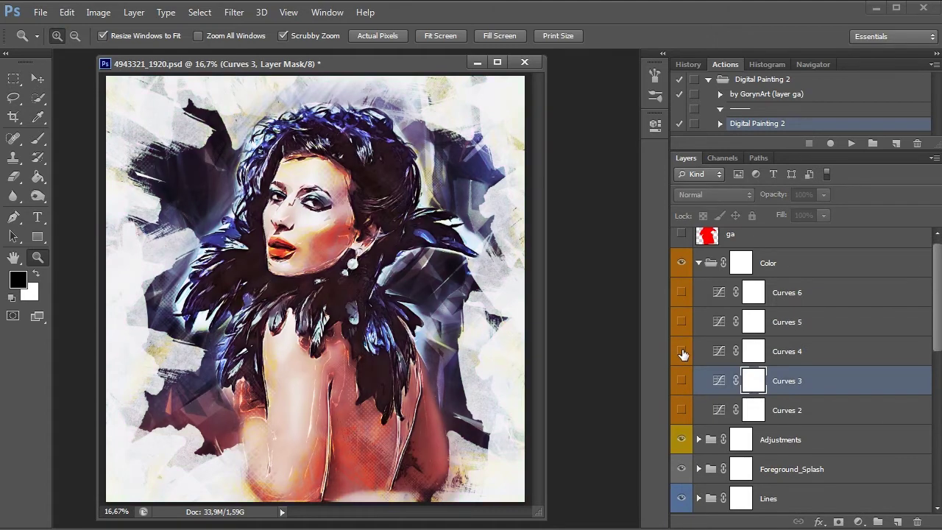
- Compare Curves 4 and Curves 6, keep only warm Curves 5 visible, and collapse the Color group
{"action": "left_click", "coordinate": [682, 352]}
{"action": "left_click", "coordinate": [683, 353]}
{"action": "left_click", "coordinate": [682, 322]}
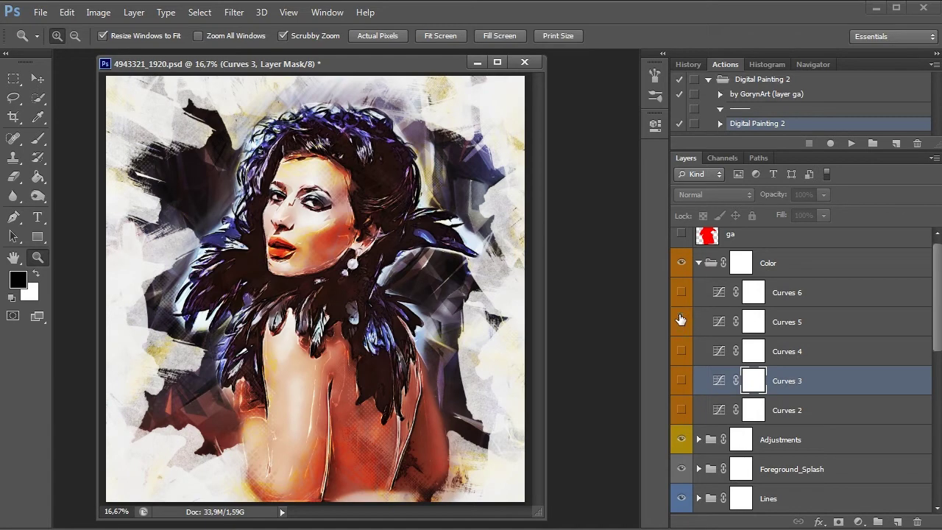
{"action": "left_click", "coordinate": [682, 293]}
{"action": "left_click", "coordinate": [682, 293]}
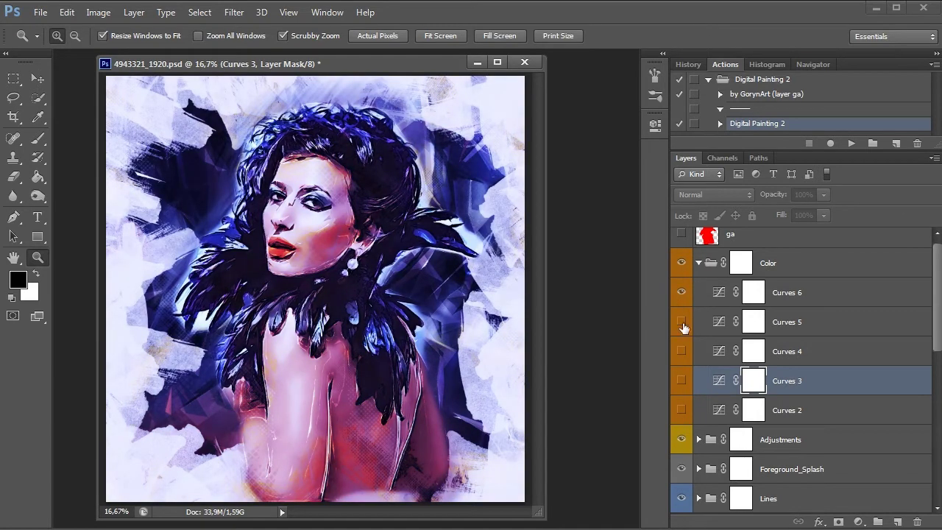
{"action": "left_click", "coordinate": [681, 323]}
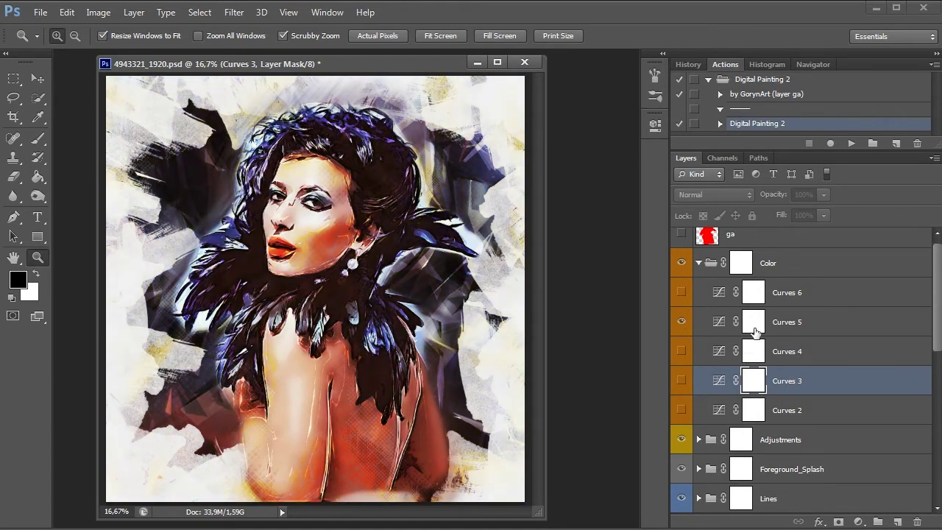
{"action": "left_click", "coordinate": [698, 262]}
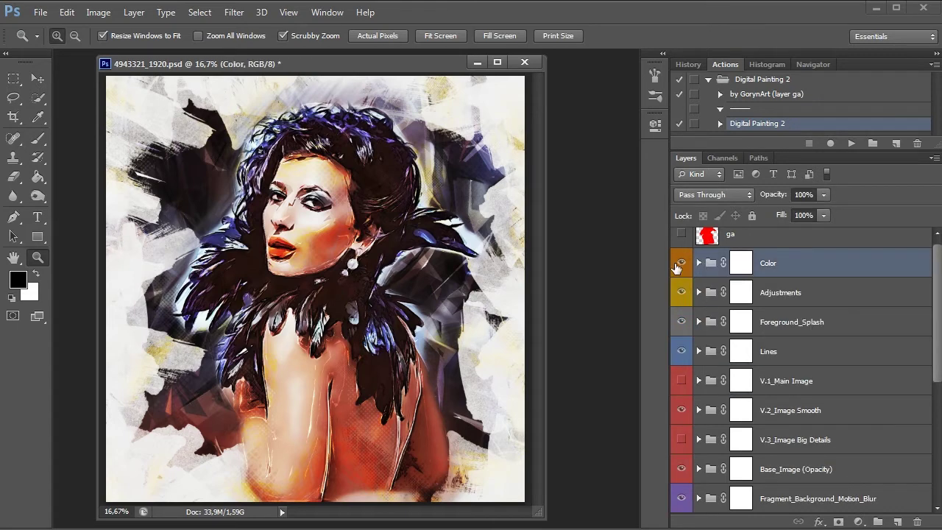
- Show Back_Fr_2 and Back_Fr_3, hide Back_Fr_1 in Fragment_Background_Texture, and target Back_Fr_3's mask
{"action": "left_click", "coordinate": [682, 263]}
{"action": "left_click", "coordinate": [681, 263]}
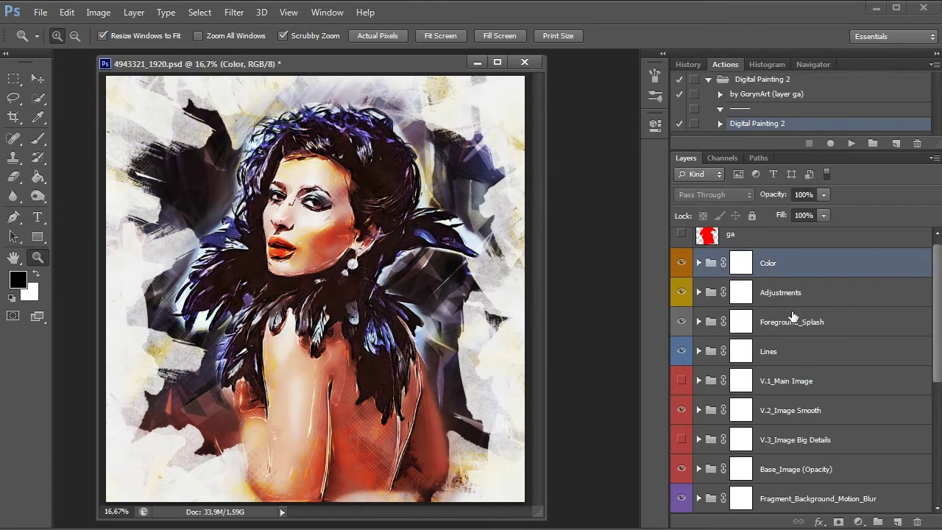
{"action": "scroll", "coordinate": [792, 316], "scroll_direction": "down", "scroll_amount": 5}
{"action": "left_click", "coordinate": [699, 413]}
{"action": "scroll", "coordinate": [740, 412], "scroll_direction": "down", "scroll_amount": 2}
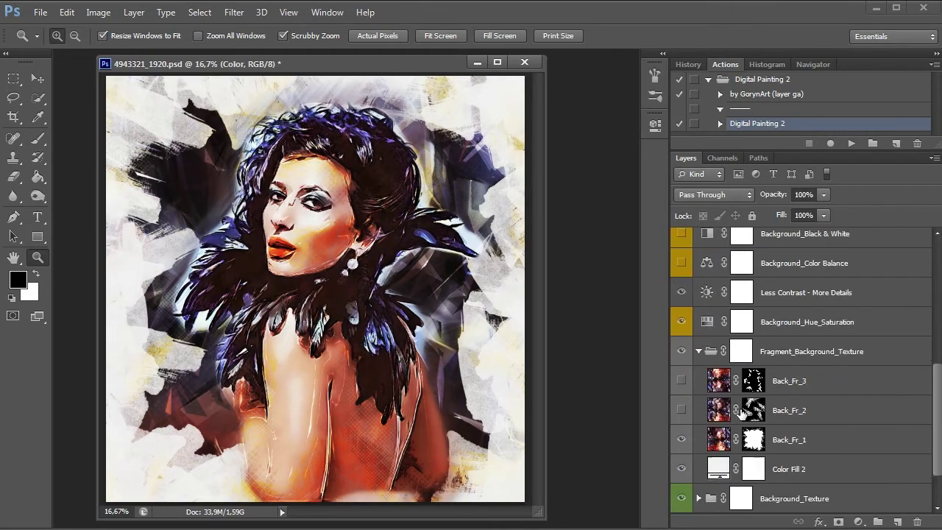
{"action": "left_click", "coordinate": [681, 412]}
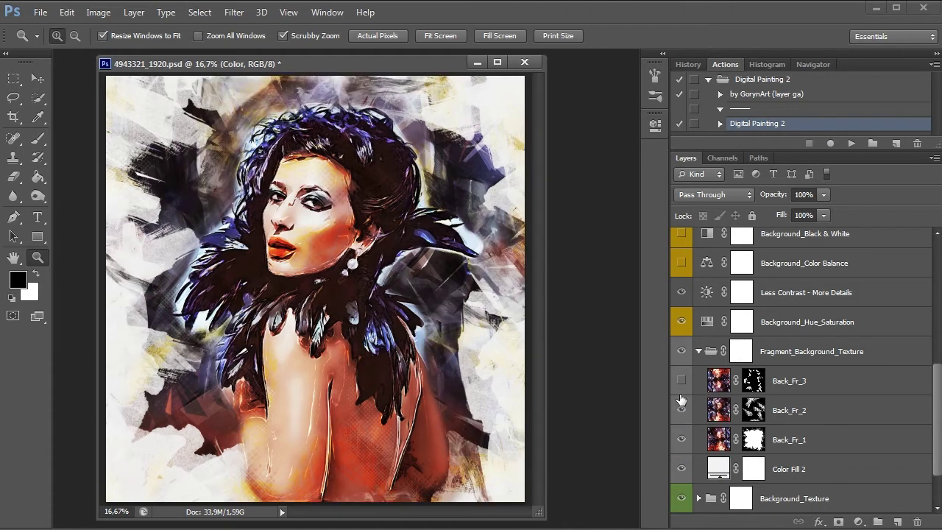
{"action": "left_click", "coordinate": [681, 440]}
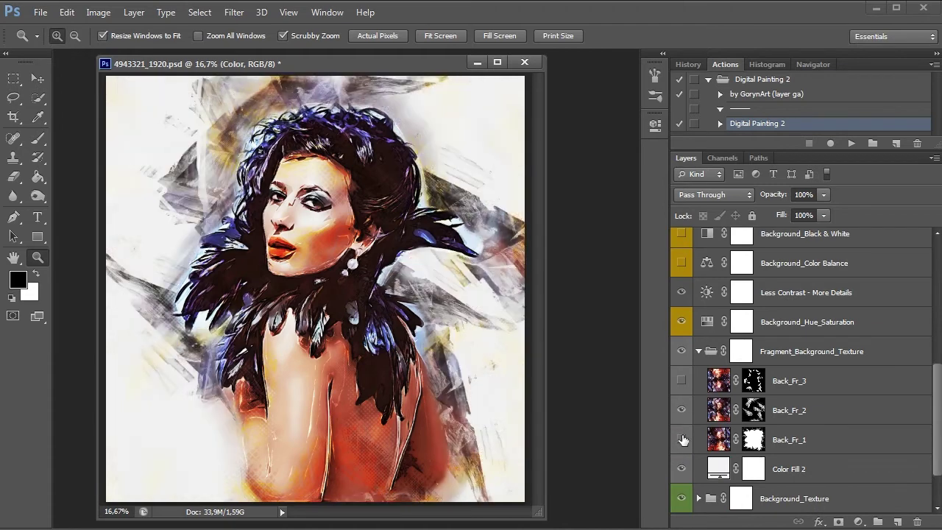
{"action": "left_click", "coordinate": [682, 373]}
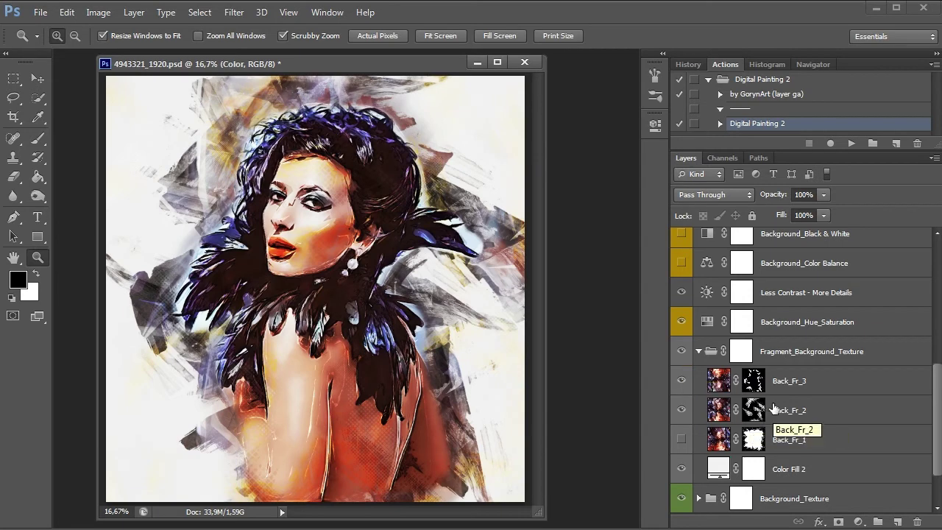
{"action": "left_click", "coordinate": [753, 381]}
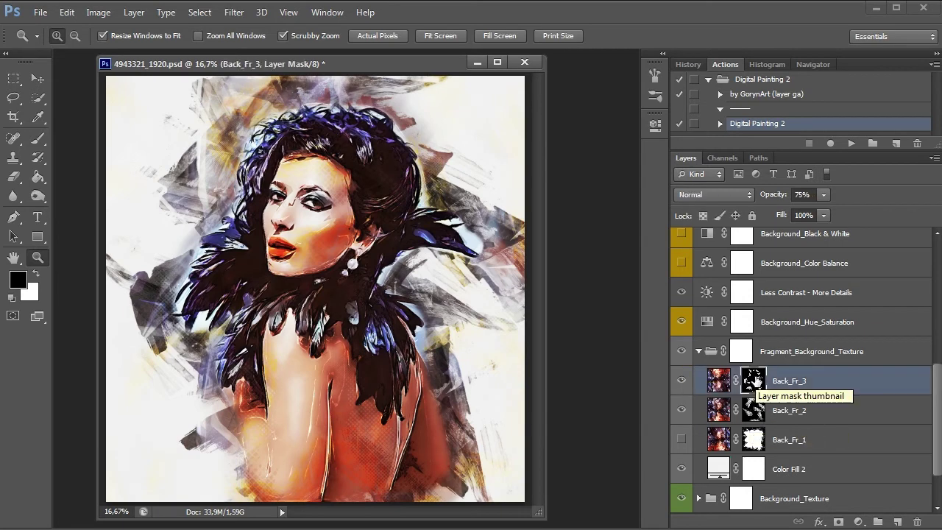
- Pick the 929 px textured brush and paint halftone texture in beside the feathers
{"action": "left_click", "coordinate": [39, 137]}
{"action": "left_click", "coordinate": [72, 41]}
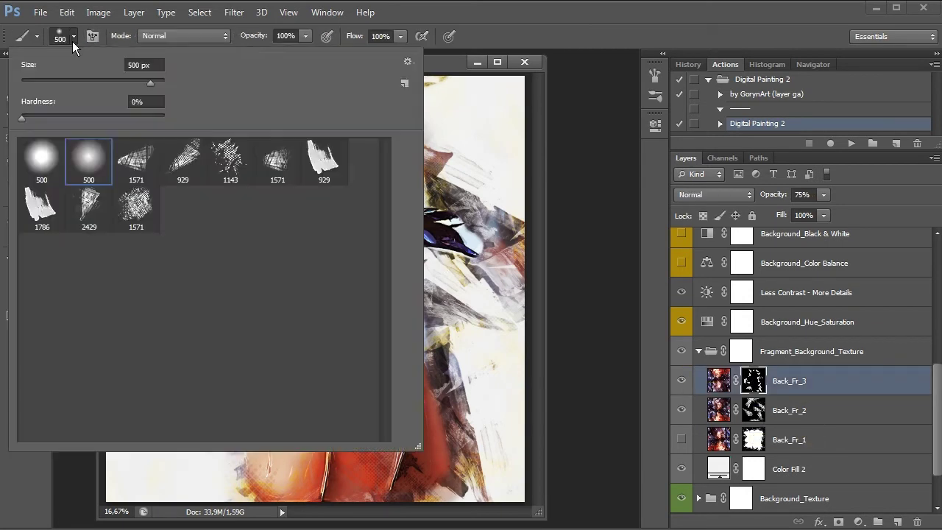
{"action": "left_click", "coordinate": [181, 170]}
{"action": "left_click", "coordinate": [445, 66]}
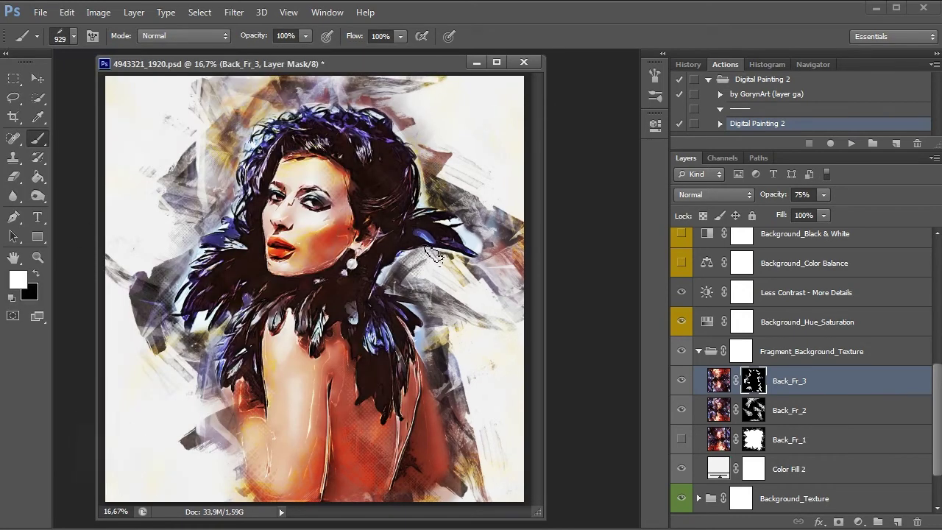
{"action": "left_click_drag", "start_coordinate": [188, 232], "coordinate": [188, 202]}
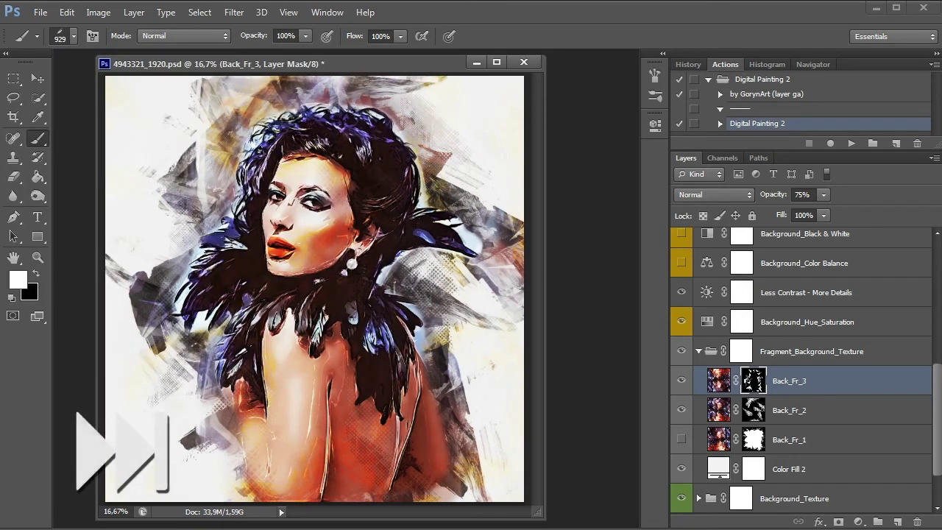
{"action": "mouse_move", "coordinate": [188, 203]}
{"action": "left_mouse_down"}
{"action": "mouse_move", "coordinate": [469, 305]}
{"action": "mouse_move", "coordinate": [158, 234]}
{"action": "left_mouse_up"}
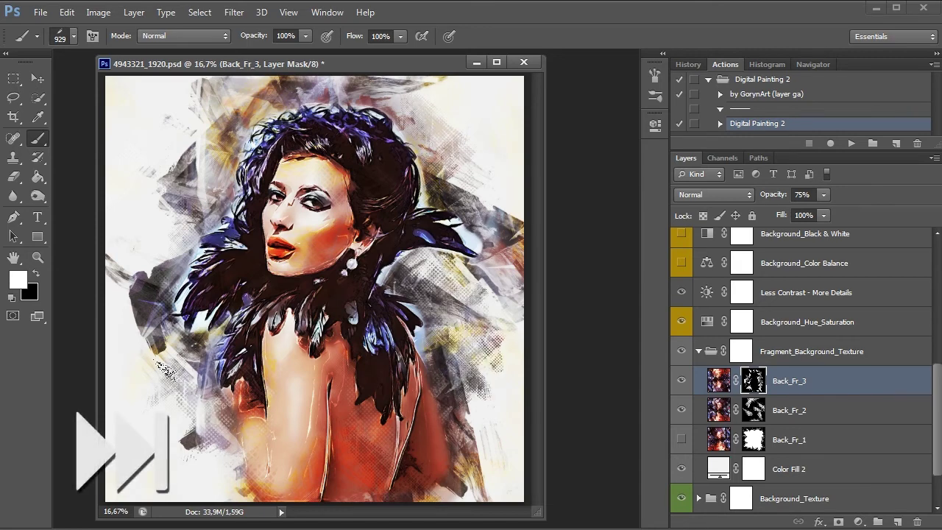
- Show only Back_Fr_1, hiding Back_Fr_2 and Back_Fr_3, target its mask and reset colours to black and white
{"action": "left_click", "coordinate": [681, 410]}
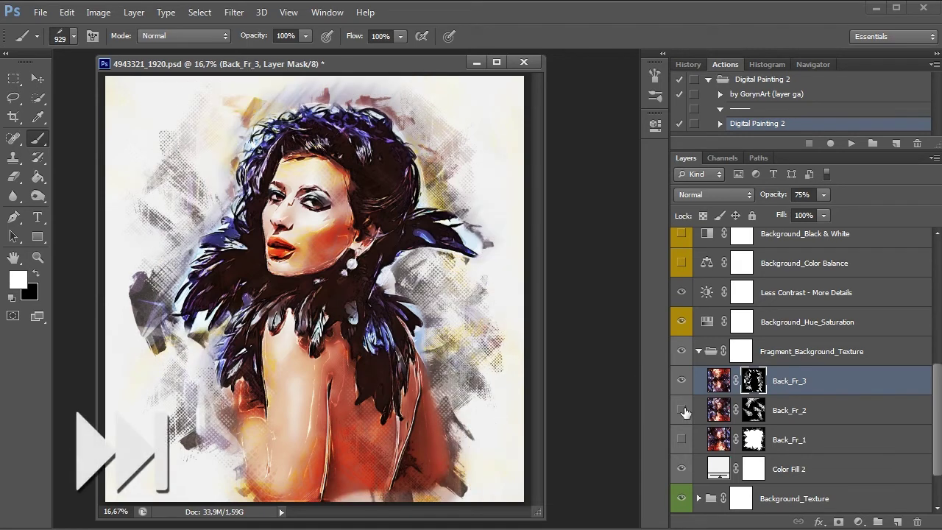
{"action": "left_click", "coordinate": [681, 439]}
{"action": "left_click", "coordinate": [756, 440]}
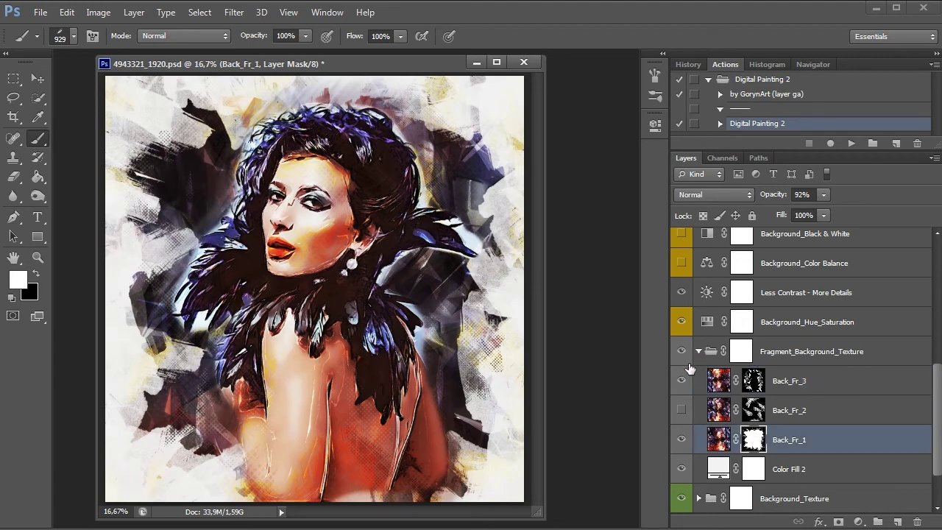
{"action": "left_click", "coordinate": [681, 380]}
{"action": "key", "text": "x"}
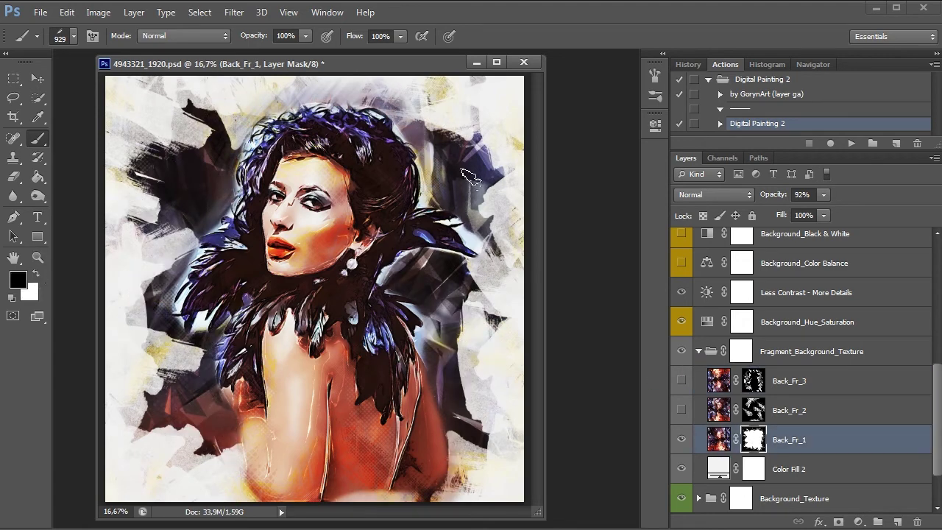
- Brush dark halftone texture into Back_Fr_1's mask around the neck, shoulder, upper-left and lower-left background
{"action": "left_click_drag", "start_coordinate": [427, 291], "coordinate": [362, 234]}
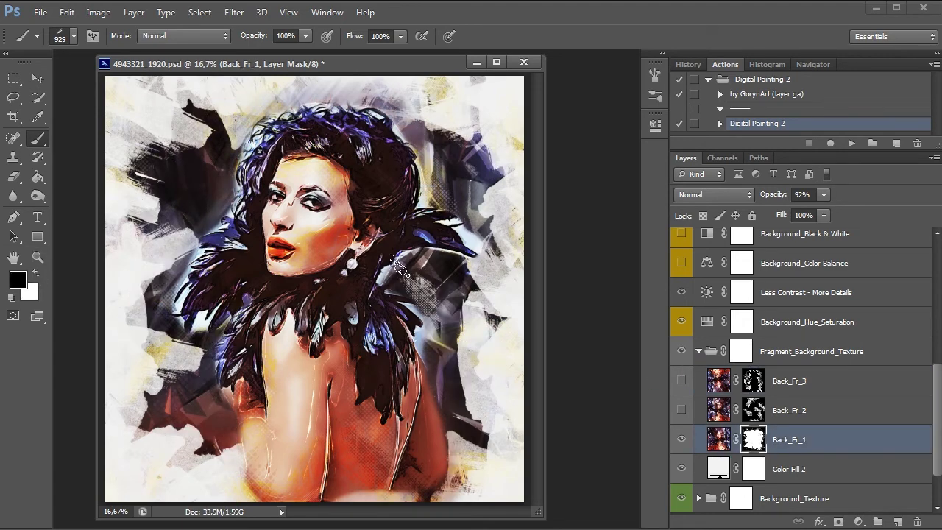
{"action": "left_click_drag", "start_coordinate": [136, 122], "coordinate": [158, 193]}
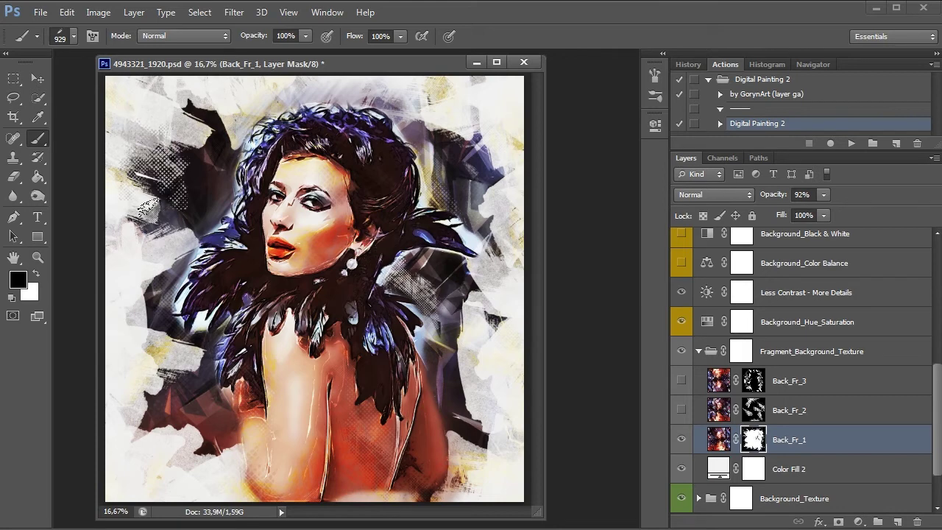
{"action": "left_click_drag", "start_coordinate": [147, 288], "coordinate": [230, 411]}
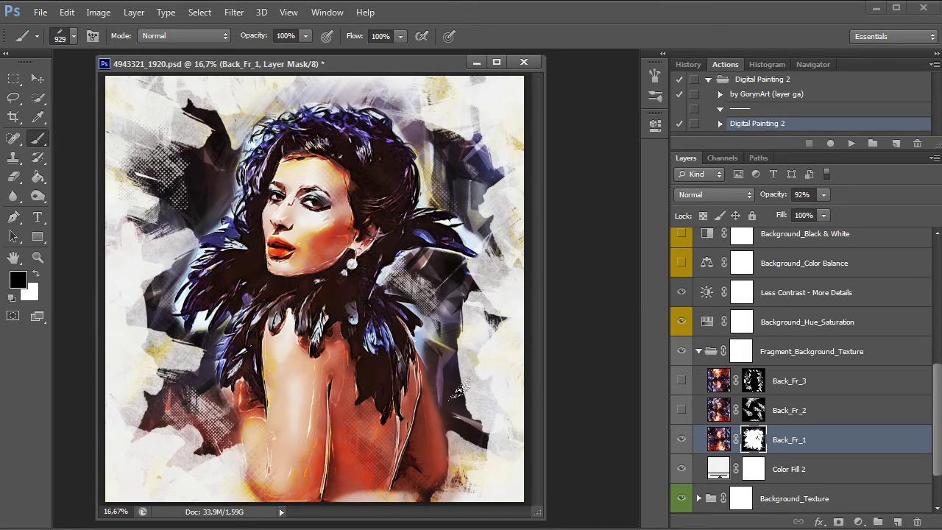
{"action": "mouse_move", "coordinate": [461, 388]}
{"action": "left_mouse_down"}
{"action": "mouse_move", "coordinate": [438, 321]}
{"action": "mouse_move", "coordinate": [438, 405]}
{"action": "left_mouse_up"}
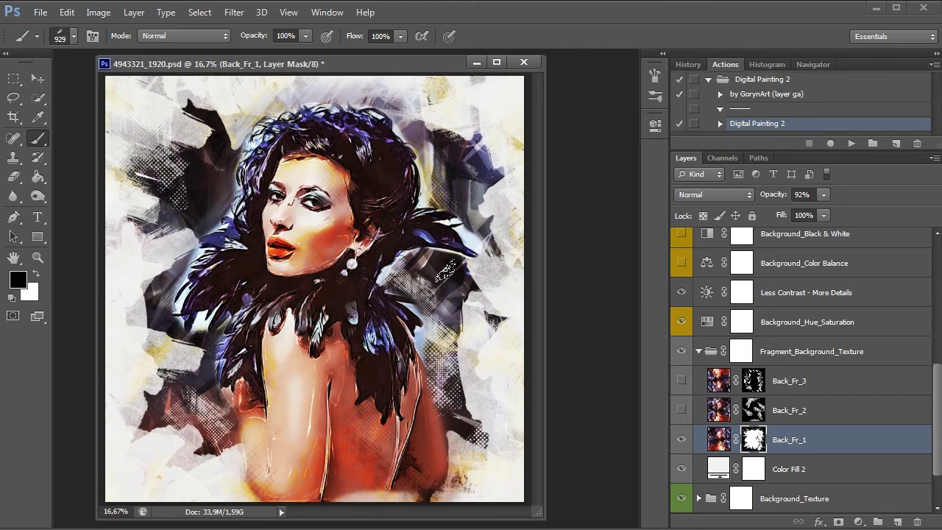
{"action": "left_click_drag", "start_coordinate": [445, 271], "coordinate": [460, 305]}
{"action": "left_click_drag", "start_coordinate": [129, 338], "coordinate": [158, 291]}
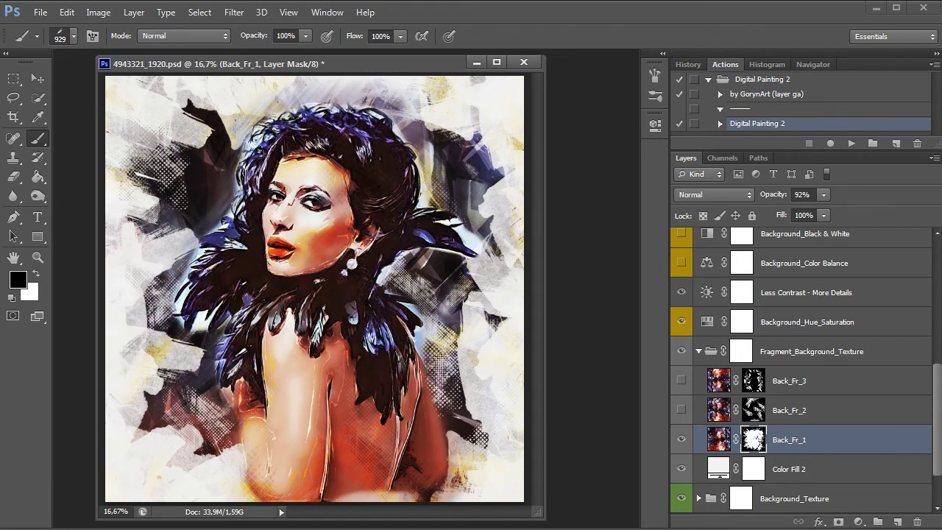
- Collapse Fragment_Background_Texture, compare it on and off, and hide V.2_Image Smooth
{"action": "left_click", "coordinate": [698, 351]}
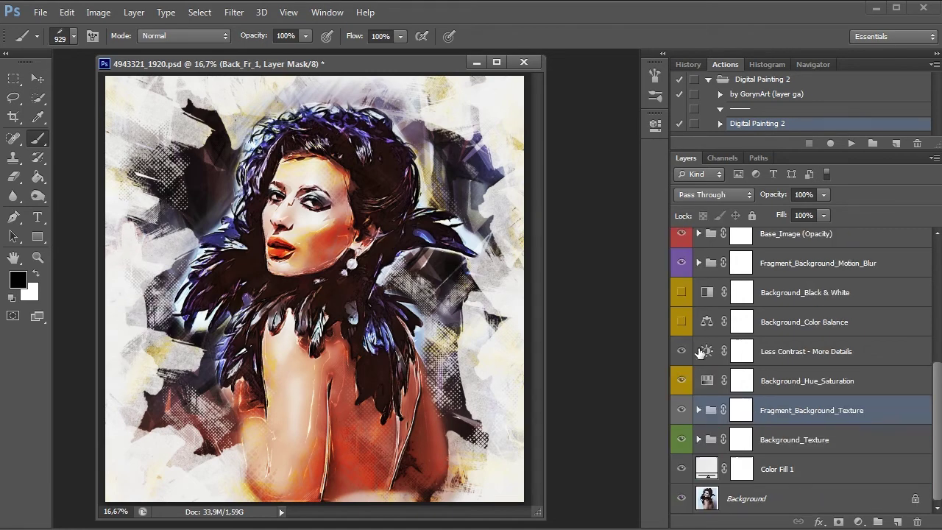
{"action": "left_click", "coordinate": [681, 410]}
{"action": "left_click", "coordinate": [681, 410]}
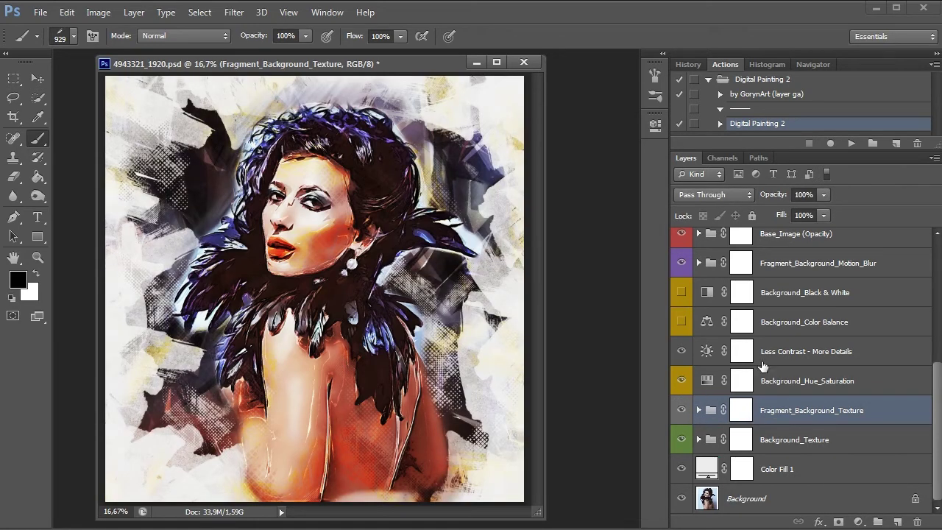
{"action": "scroll", "coordinate": [802, 315], "scroll_direction": "up", "scroll_amount": 3}
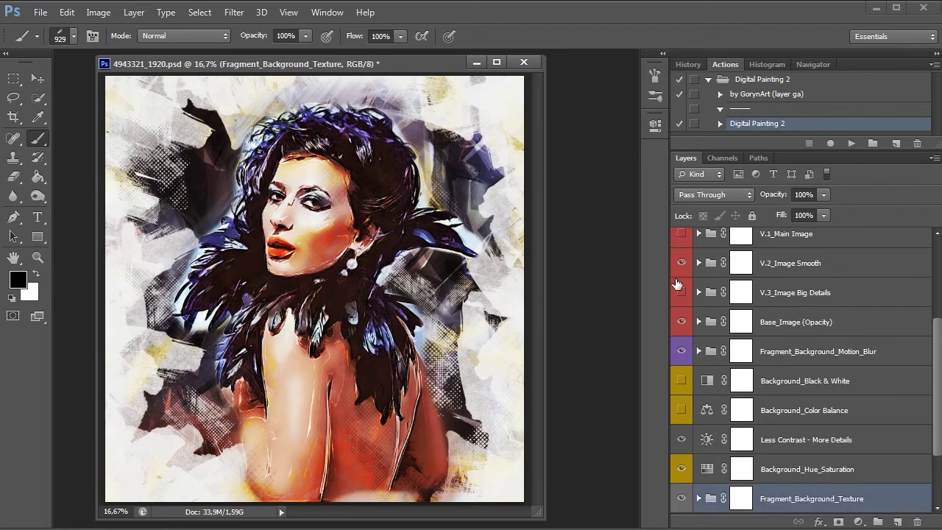
{"action": "left_click", "coordinate": [682, 262]}
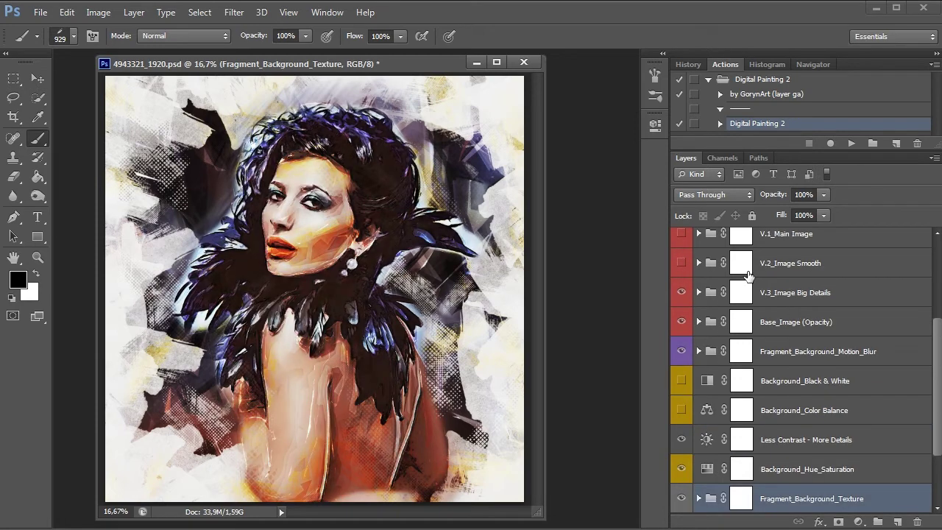
- Set V.3_Image Big Details opacity to 83% and briefly preview V.1_Main Image
{"action": "left_click", "coordinate": [792, 294]}
{"action": "left_click", "coordinate": [823, 195]}
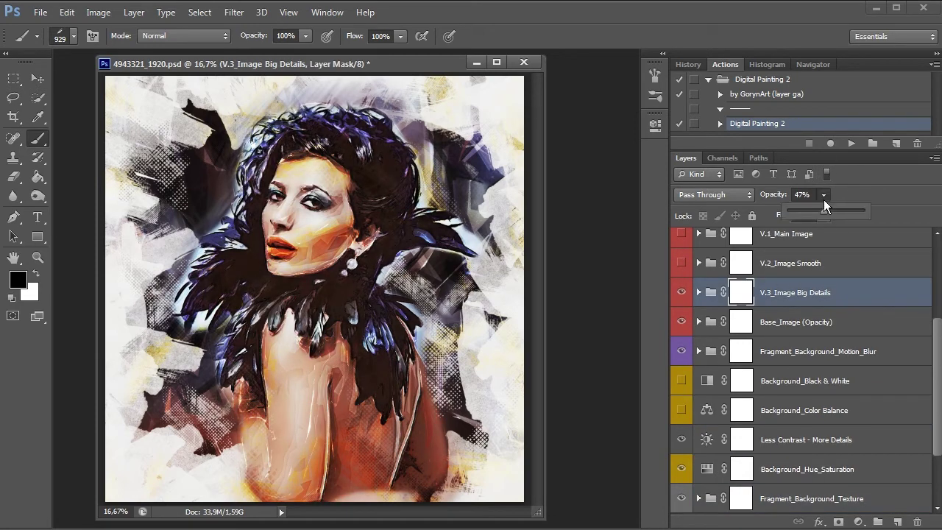
{"action": "left_click_drag", "start_coordinate": [849, 211], "coordinate": [851, 212]}
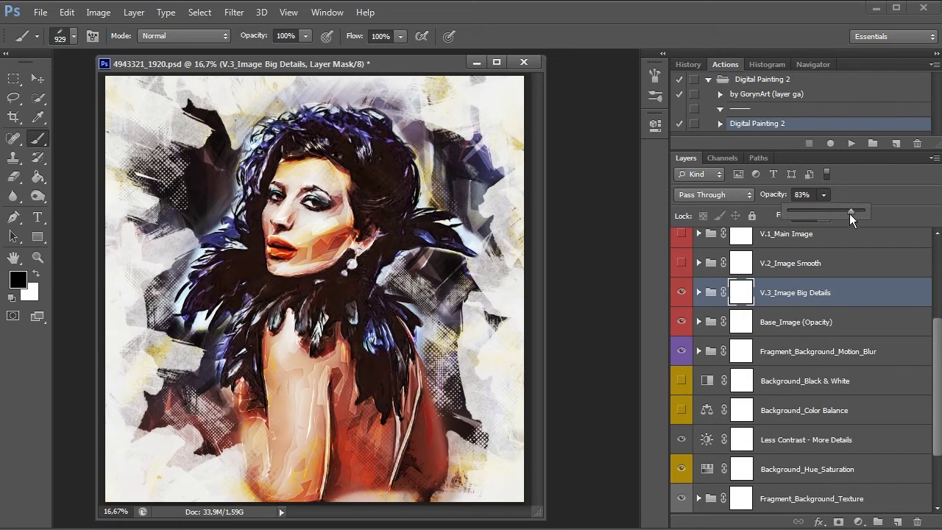
{"action": "left_click", "coordinate": [875, 290]}
{"action": "scroll", "coordinate": [861, 305], "scroll_direction": "up", "scroll_amount": 1}
{"action": "left_click", "coordinate": [809, 264]}
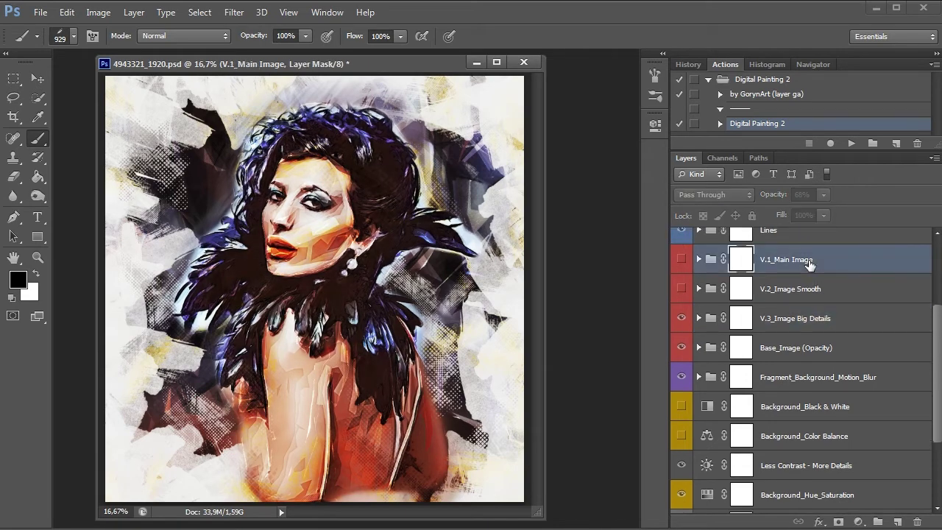
{"action": "left_click", "coordinate": [682, 259]}
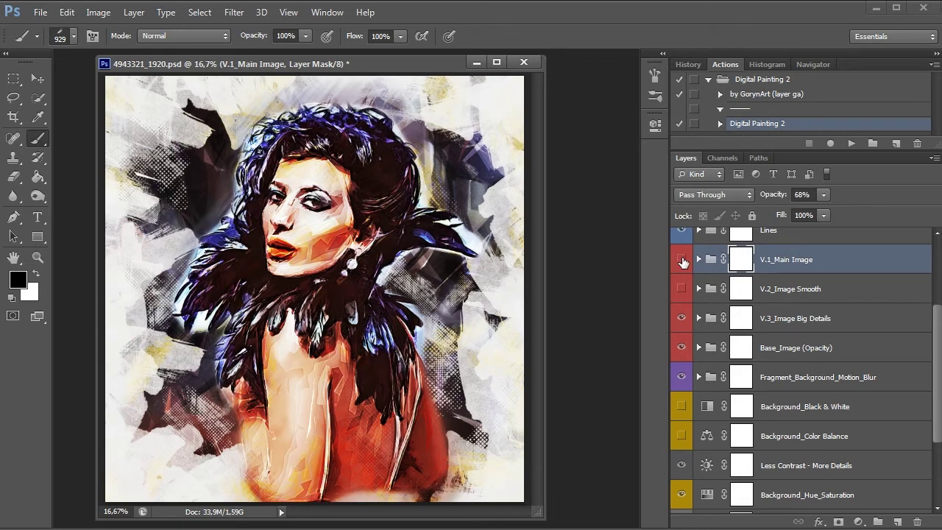
{"action": "left_click", "coordinate": [682, 259]}
- Lower Base_Image opacity to about 61% and V.3_Image Big Details to 51%
{"action": "left_click", "coordinate": [776, 349]}
{"action": "left_click", "coordinate": [822, 195]}
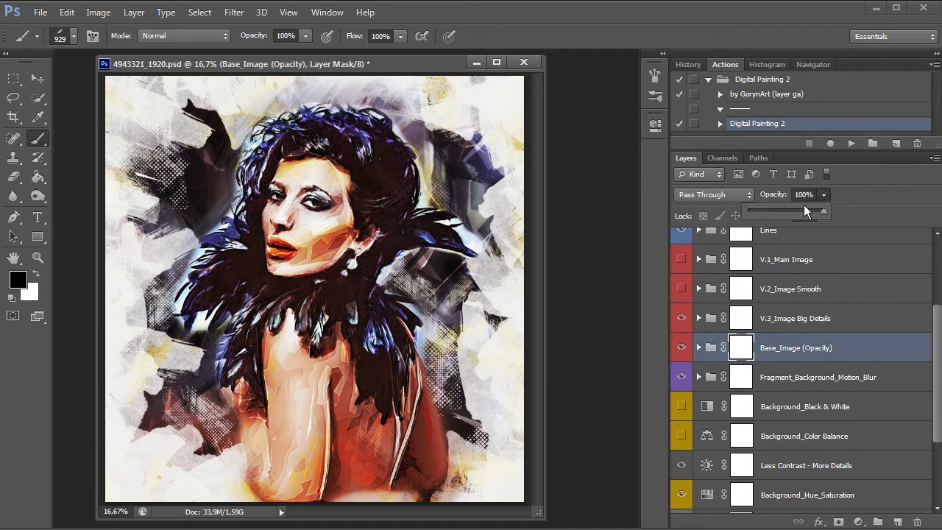
{"action": "mouse_move", "coordinate": [804, 206]}
{"action": "left_mouse_down"}
{"action": "mouse_move", "coordinate": [762, 218]}
{"action": "mouse_move", "coordinate": [794, 210]}
{"action": "left_mouse_up"}
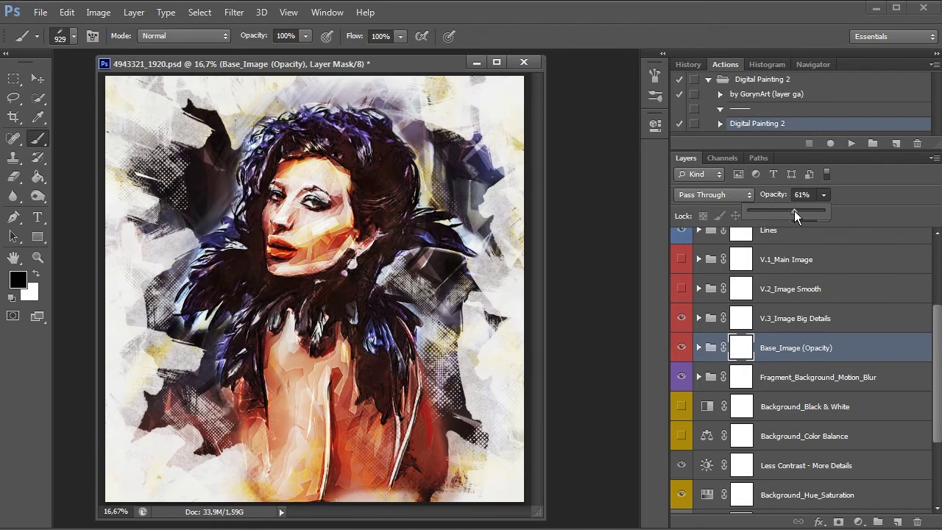
{"action": "left_click", "coordinate": [775, 318]}
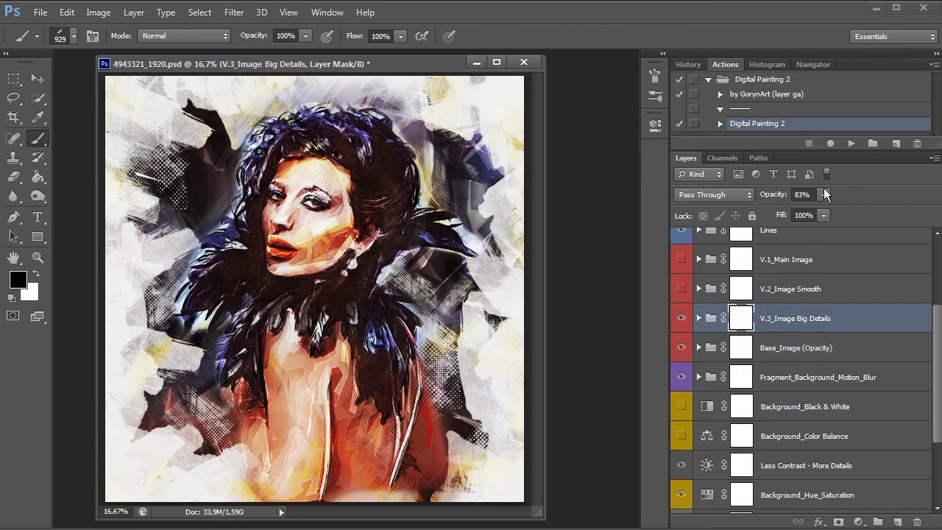
{"action": "left_click_drag", "start_coordinate": [823, 195], "coordinate": [793, 212]}
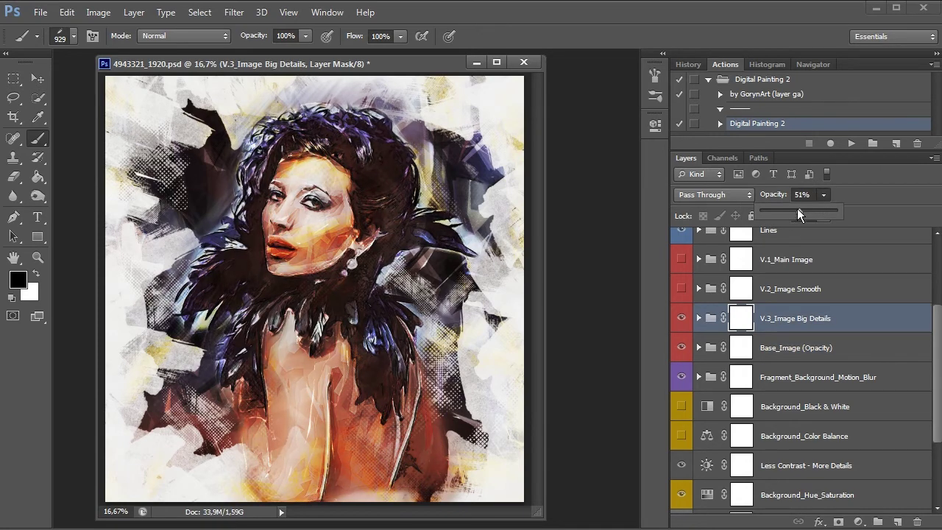
- Show V.2_Image Smooth and set its opacity to 46%, then hide it to compare
{"action": "left_click", "coordinate": [787, 290]}
{"action": "left_click", "coordinate": [681, 289]}
{"action": "left_click", "coordinate": [681, 289]}
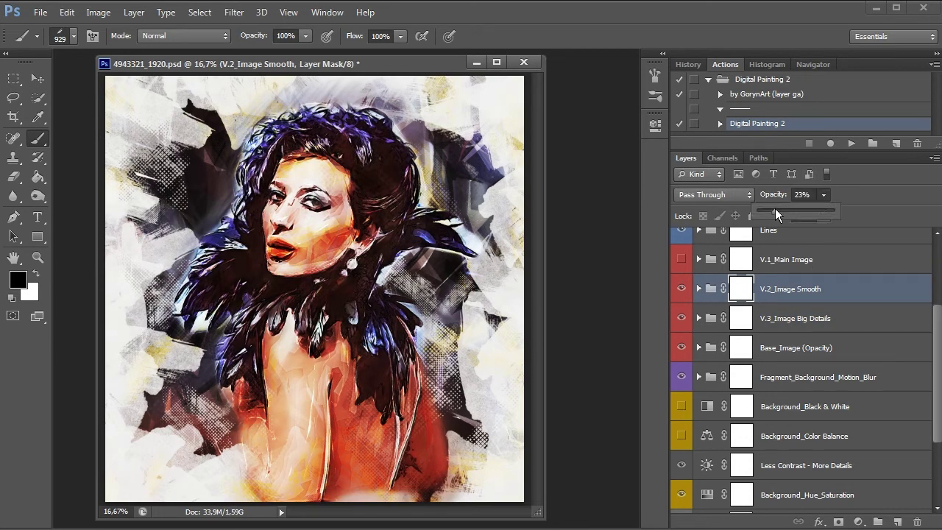
{"action": "left_click_drag", "start_coordinate": [775, 209], "coordinate": [793, 209]}
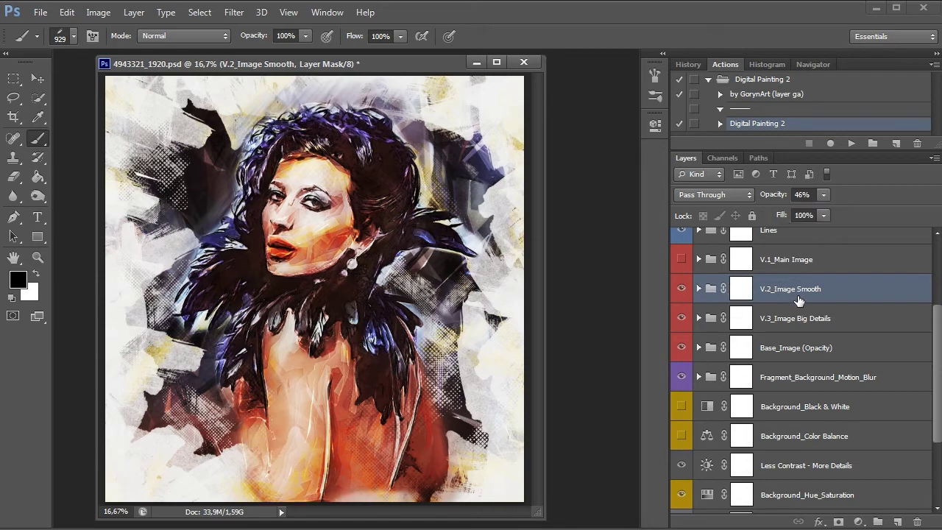
{"action": "left_click", "coordinate": [681, 259]}
{"action": "left_click", "coordinate": [681, 259]}
{"action": "left_click", "coordinate": [680, 289]}
- Set V.1_Main Image to 58% then hide it, show V.2_Image Smooth, and expand Background_Texture
{"action": "left_click", "coordinate": [683, 259]}
{"action": "left_click", "coordinate": [783, 262]}
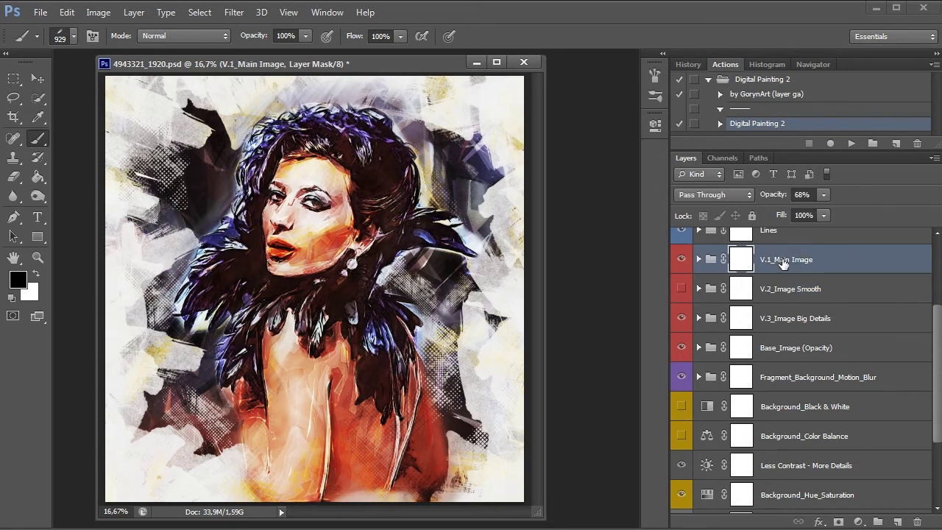
{"action": "left_click", "coordinate": [822, 195]}
{"action": "left_click_drag", "start_coordinate": [807, 208], "coordinate": [814, 210]}
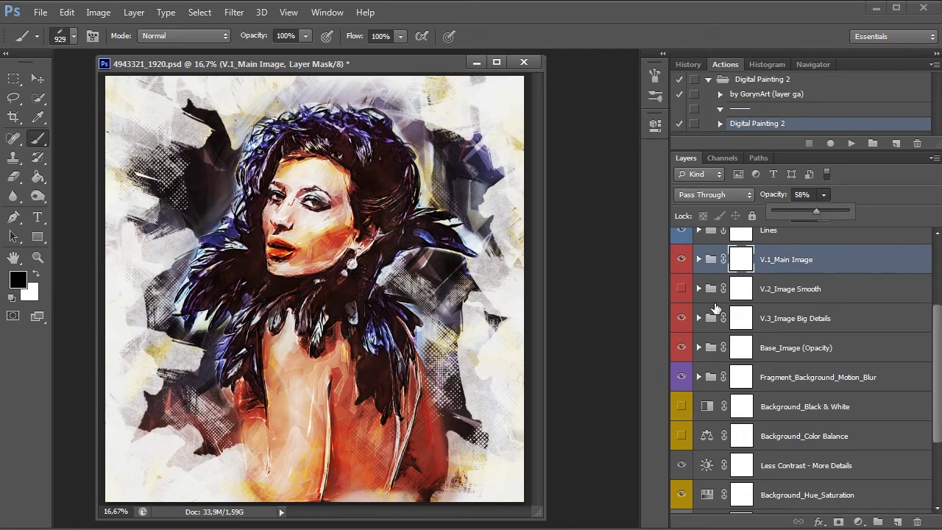
{"action": "left_click", "coordinate": [681, 259]}
{"action": "left_click", "coordinate": [681, 289]}
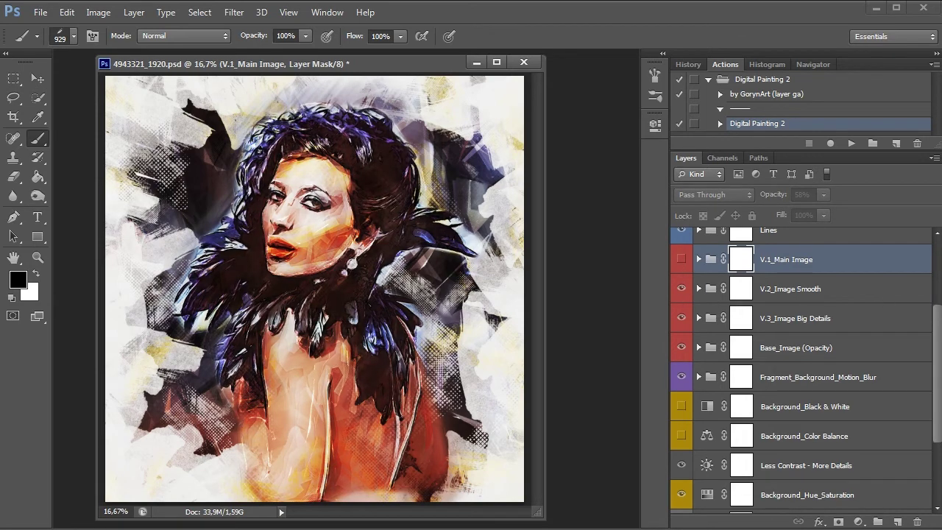
{"action": "left_click_drag", "start_coordinate": [940, 329], "coordinate": [939, 439]}
{"action": "left_click", "coordinate": [699, 440]}
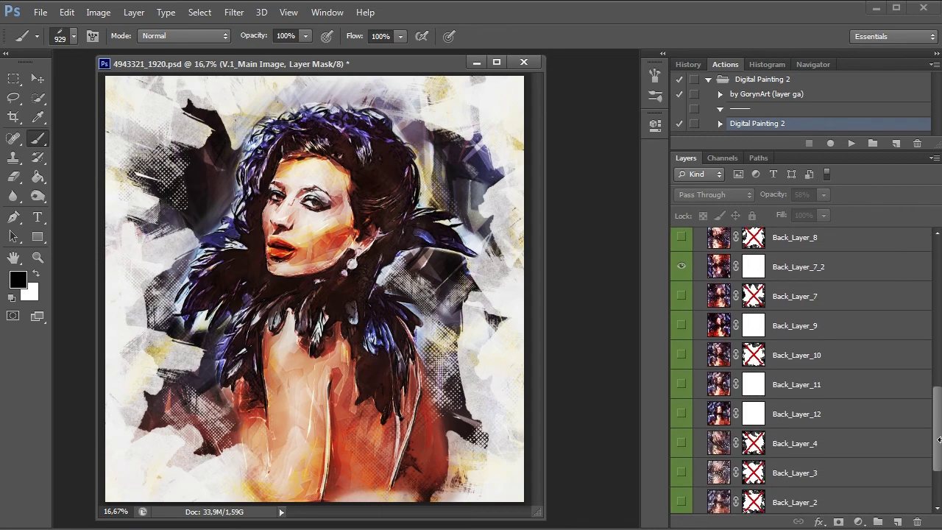
- Preview the Back_Layer_7 and Back_Layer_9 background textures, then hide both
{"action": "left_click", "coordinate": [681, 296]}
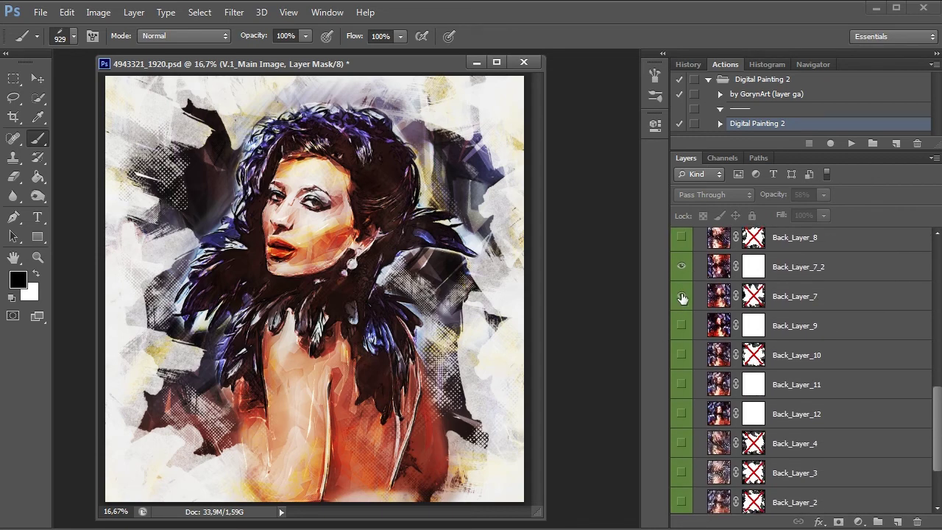
{"action": "scroll", "coordinate": [680, 262], "scroll_direction": "up", "scroll_amount": 2}
{"action": "left_click", "coordinate": [681, 239]}
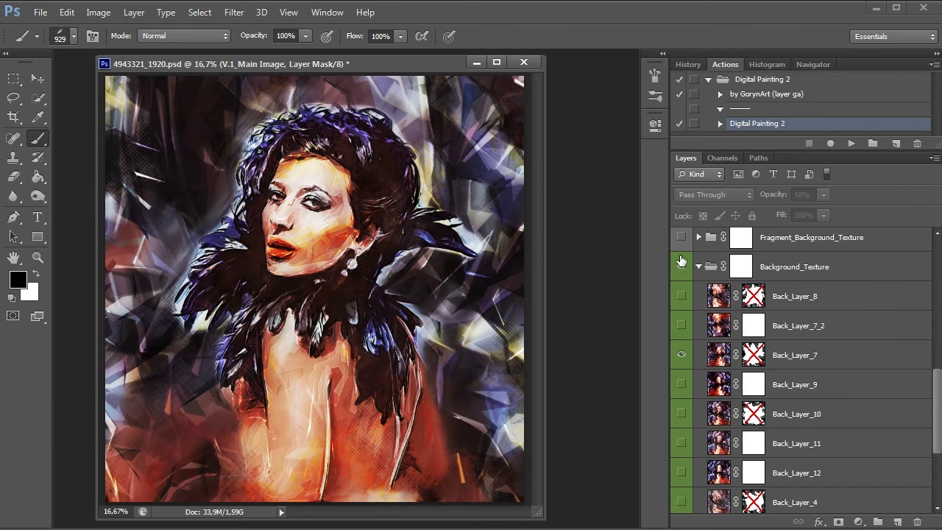
{"action": "scroll", "coordinate": [686, 317], "scroll_direction": "down", "scroll_amount": 2}
{"action": "left_click", "coordinate": [681, 297]}
{"action": "left_click", "coordinate": [682, 326]}
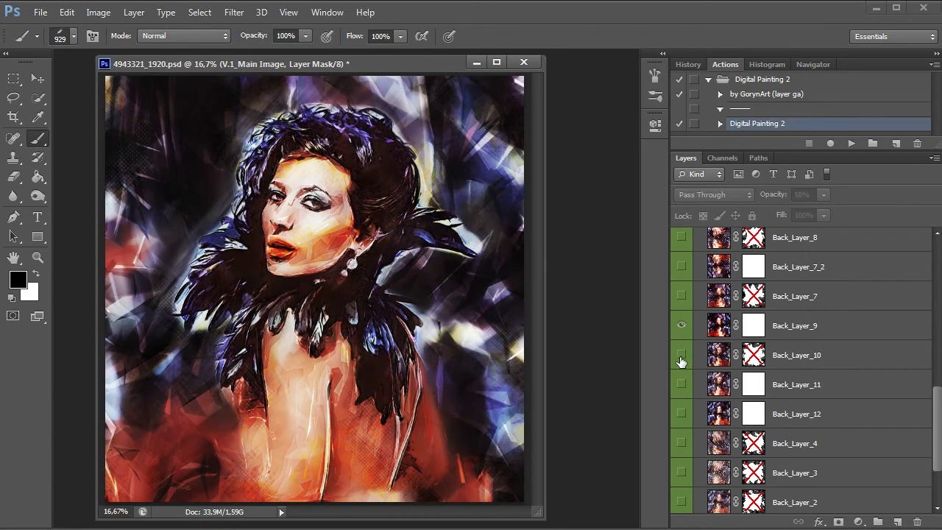
{"action": "left_click", "coordinate": [681, 326]}
- Compare the Back_Layer_10, Back_Layer_11 and Back_Layer_12 backgrounds, leaving them hidden
{"action": "left_click", "coordinate": [681, 355]}
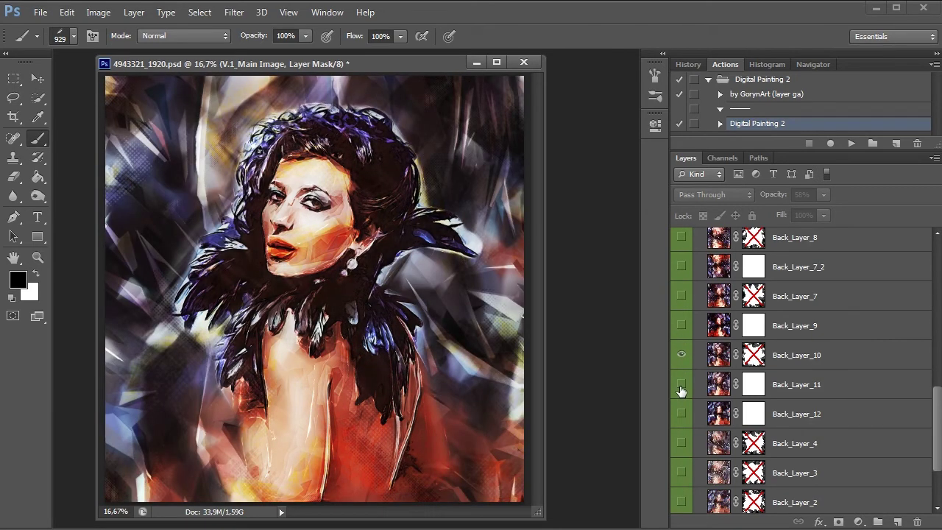
{"action": "left_click", "coordinate": [682, 384]}
{"action": "left_click", "coordinate": [681, 356]}
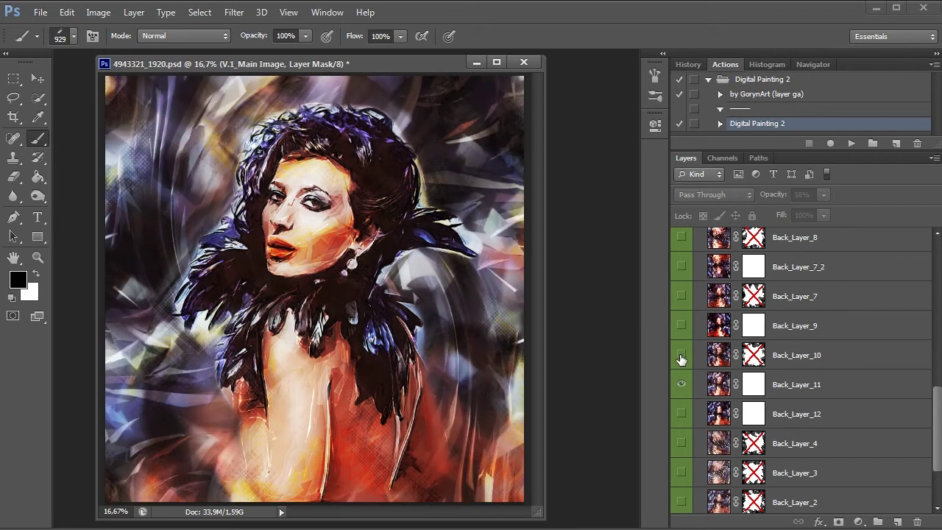
{"action": "scroll", "coordinate": [681, 358], "scroll_direction": "down", "scroll_amount": 2}
{"action": "left_click", "coordinate": [681, 337]}
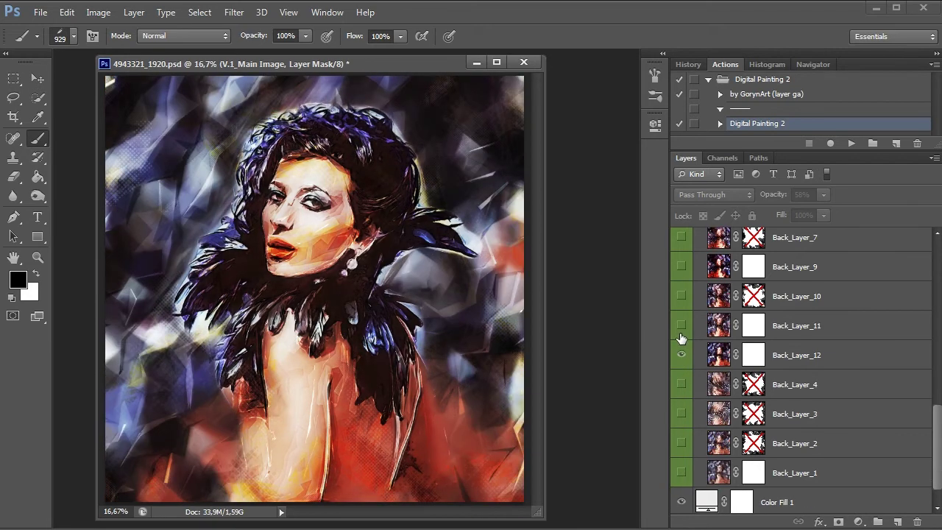
{"action": "left_click", "coordinate": [681, 346]}
- Cycle through the Back_Layer_4, 3, 2 and 1 textures one at a time
{"action": "left_click", "coordinate": [682, 384]}
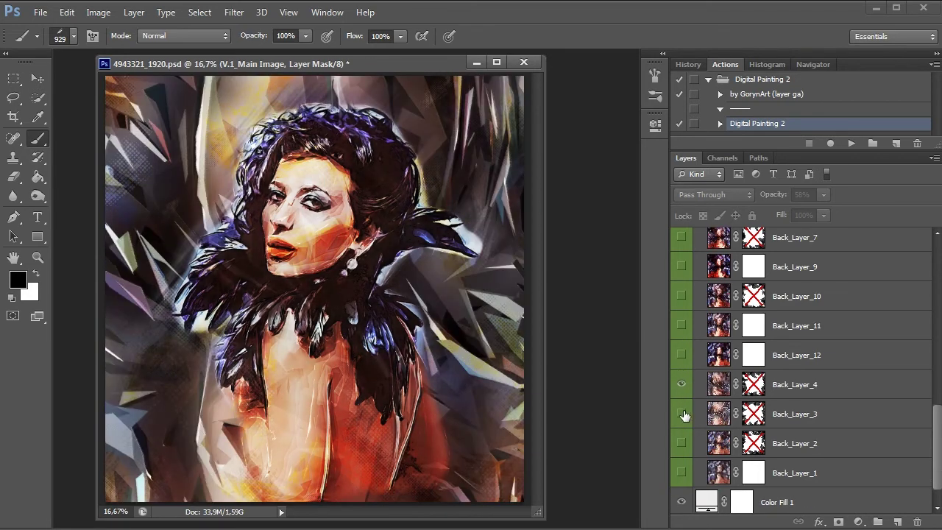
{"action": "left_click", "coordinate": [681, 414]}
{"action": "left_click", "coordinate": [681, 384]}
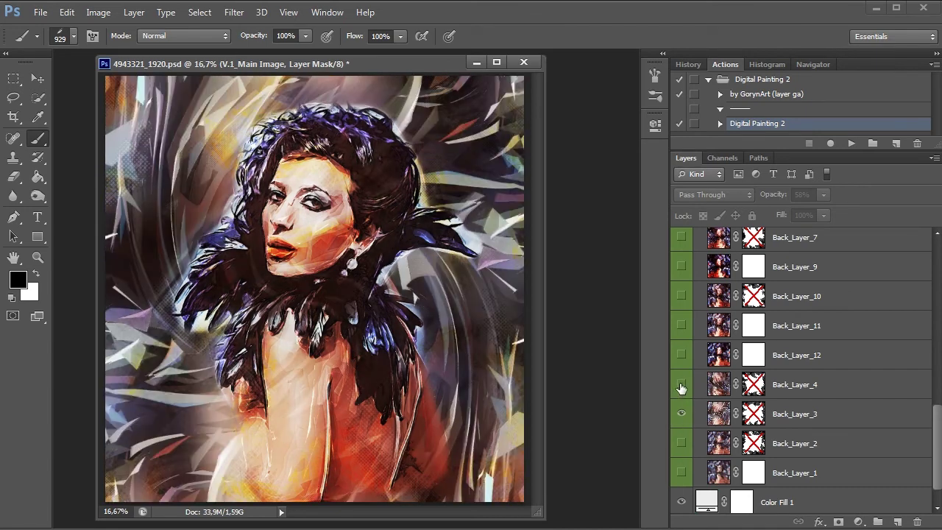
{"action": "left_click", "coordinate": [681, 443]}
{"action": "left_click", "coordinate": [682, 413]}
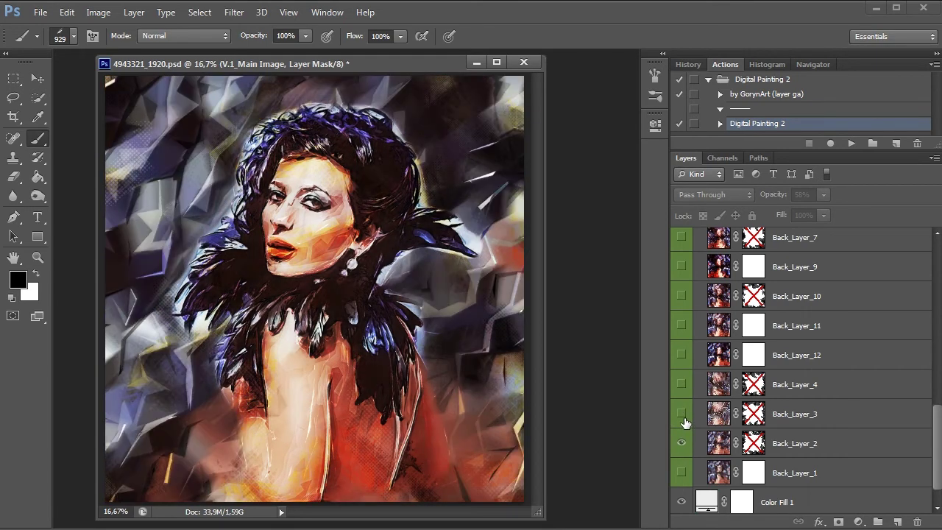
{"action": "left_click", "coordinate": [682, 473]}
{"action": "left_click", "coordinate": [681, 443]}
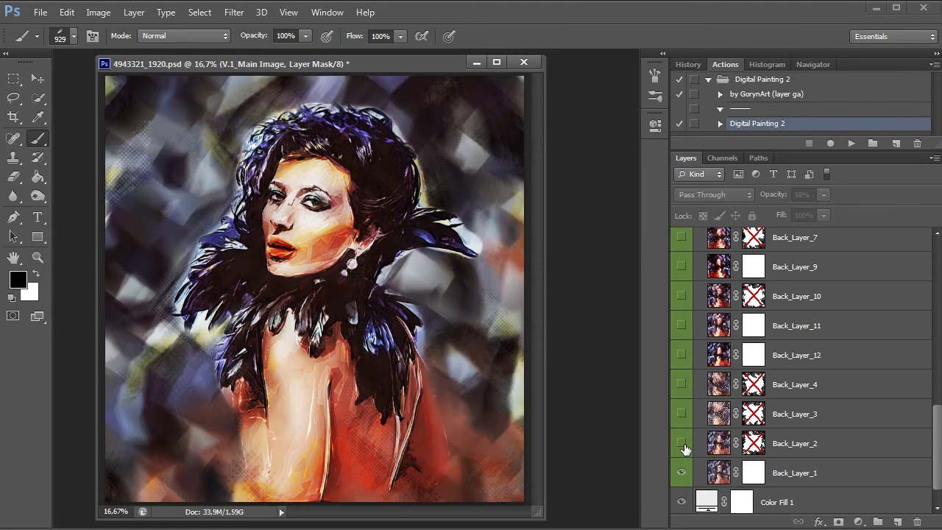
- Preview Back_Layer_12, Back_Layer_4, Back_Layer_9 and Back_Layer_10 again, hiding each afterwards
{"action": "left_click", "coordinate": [682, 355]}
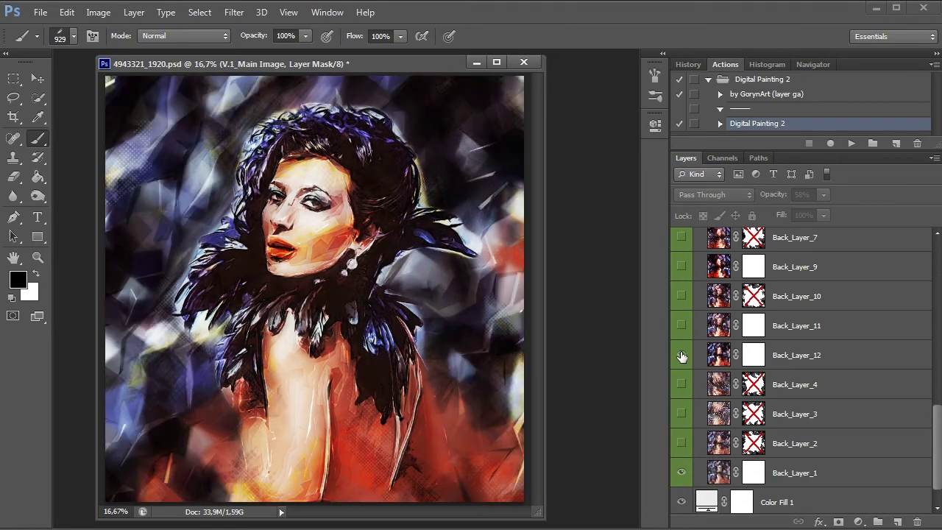
{"action": "left_click", "coordinate": [682, 354]}
{"action": "left_click", "coordinate": [682, 384]}
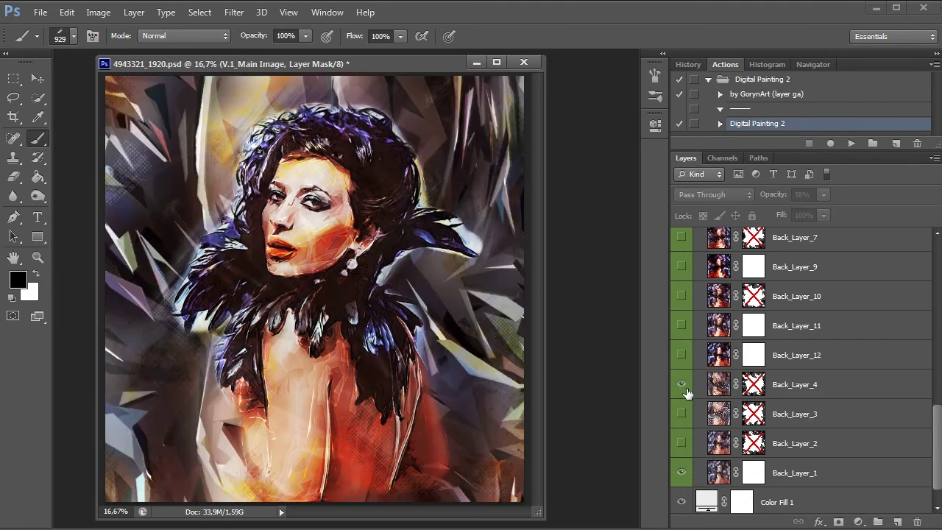
{"action": "left_click", "coordinate": [682, 268]}
{"action": "left_click", "coordinate": [682, 267]}
{"action": "left_click", "coordinate": [682, 296]}
{"action": "left_click", "coordinate": [681, 385]}
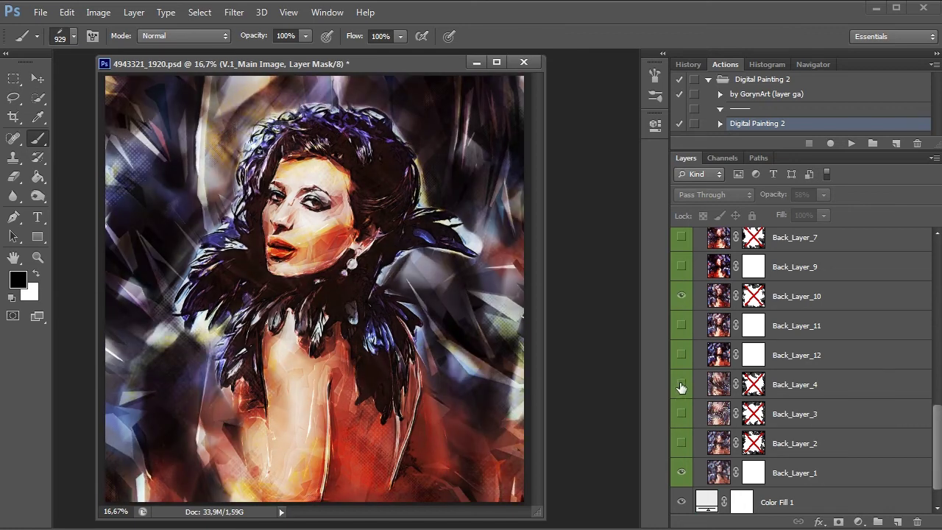
- Check Back_Layer_7_2 and leave only Back_Layer_8 visible as the background
{"action": "scroll", "coordinate": [682, 387], "scroll_direction": "up", "scroll_amount": 3}
{"action": "left_click", "coordinate": [680, 385]}
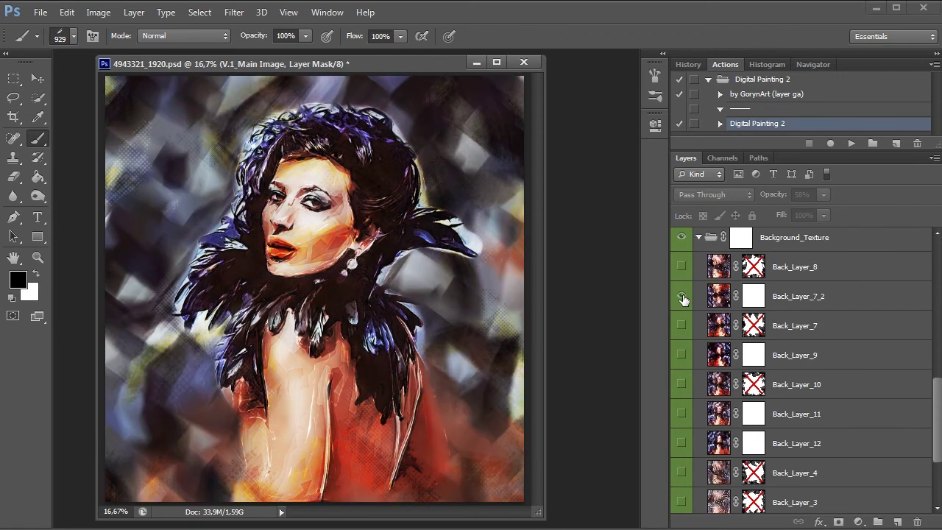
{"action": "left_click", "coordinate": [682, 296]}
{"action": "left_click", "coordinate": [682, 266]}
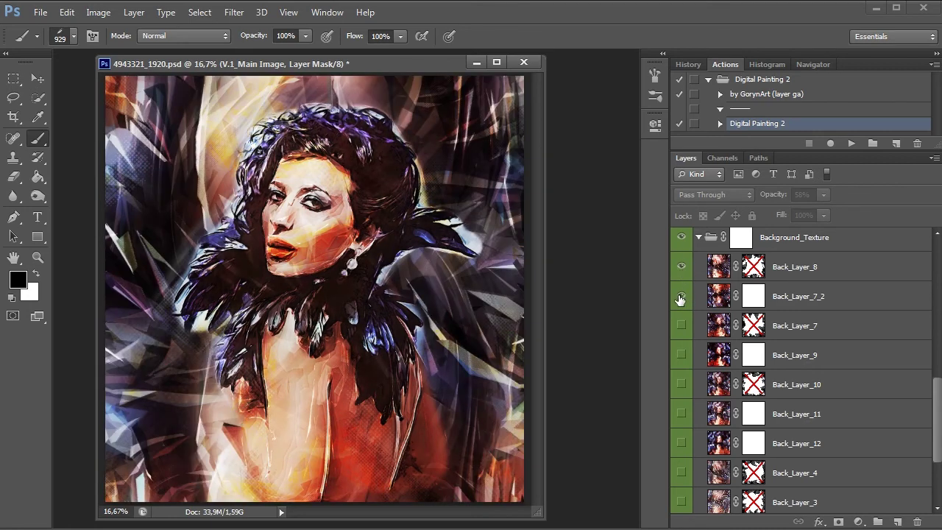
{"action": "left_click", "coordinate": [681, 296]}
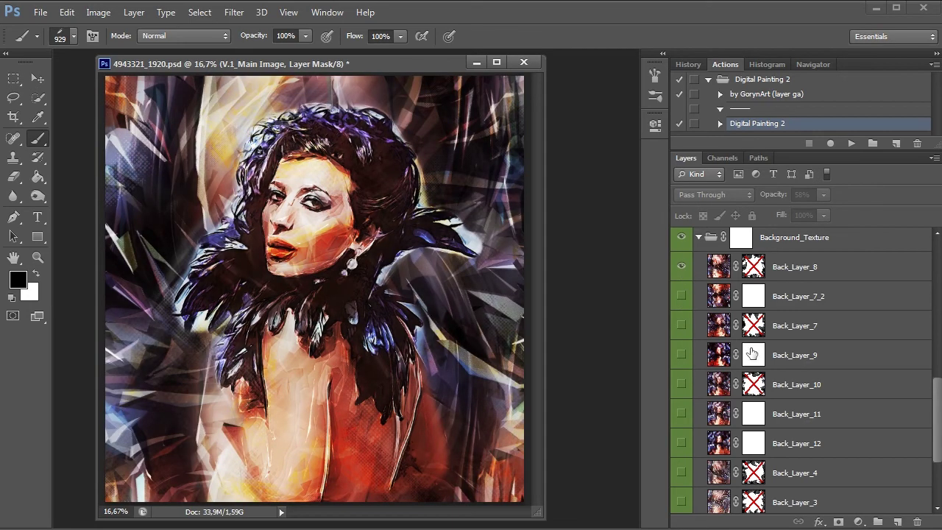
{"action": "scroll", "coordinate": [752, 353], "scroll_direction": "up", "scroll_amount": 1}
- Select the Back_Layer_8 mask and compare the result with Back_Layer_1 and with the Background_Texture group off
{"action": "left_click", "coordinate": [753, 296]}
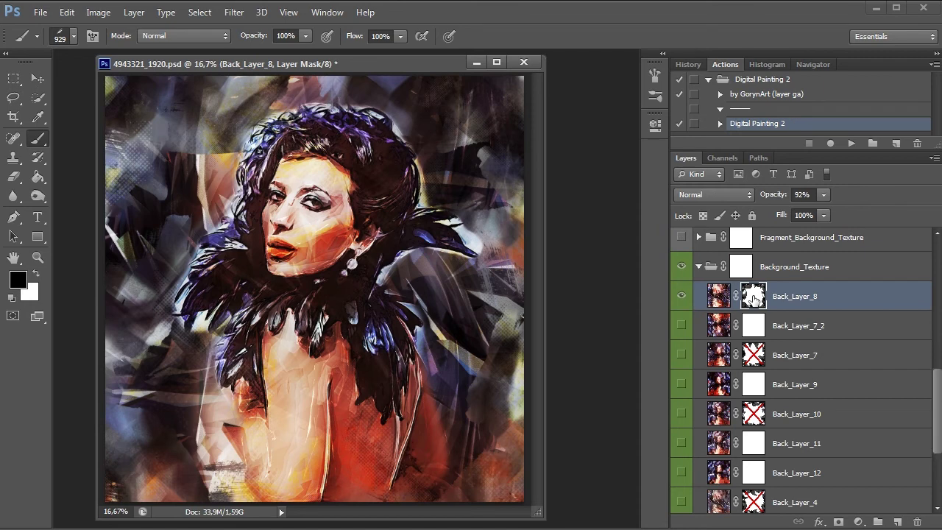
{"action": "scroll", "coordinate": [727, 339], "scroll_direction": "down", "scroll_amount": 4}
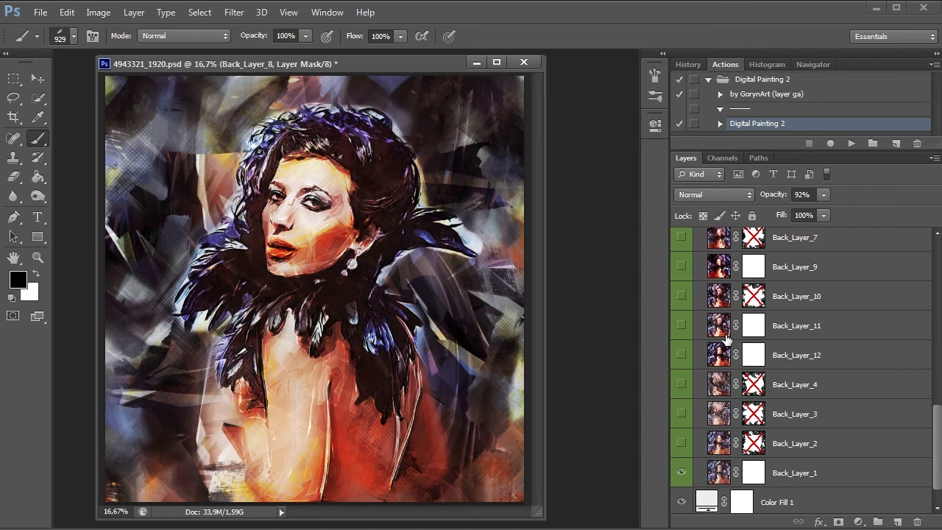
{"action": "left_click", "coordinate": [684, 473]}
{"action": "scroll", "coordinate": [747, 401], "scroll_direction": "up", "scroll_amount": 1}
{"action": "scroll", "coordinate": [747, 401], "scroll_direction": "up", "scroll_amount": 1}
{"action": "scroll", "coordinate": [744, 397], "scroll_direction": "up", "scroll_amount": 2}
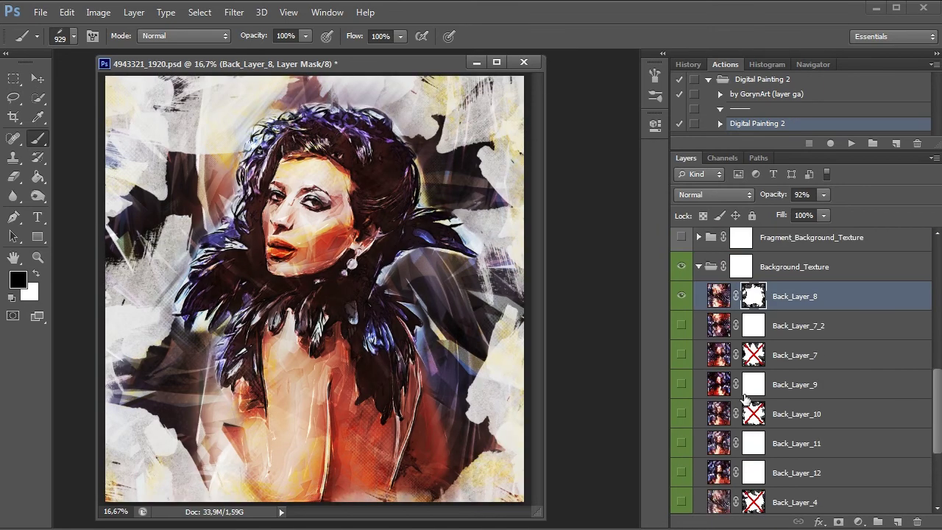
{"action": "left_click", "coordinate": [681, 269]}
{"action": "left_click", "coordinate": [681, 269]}
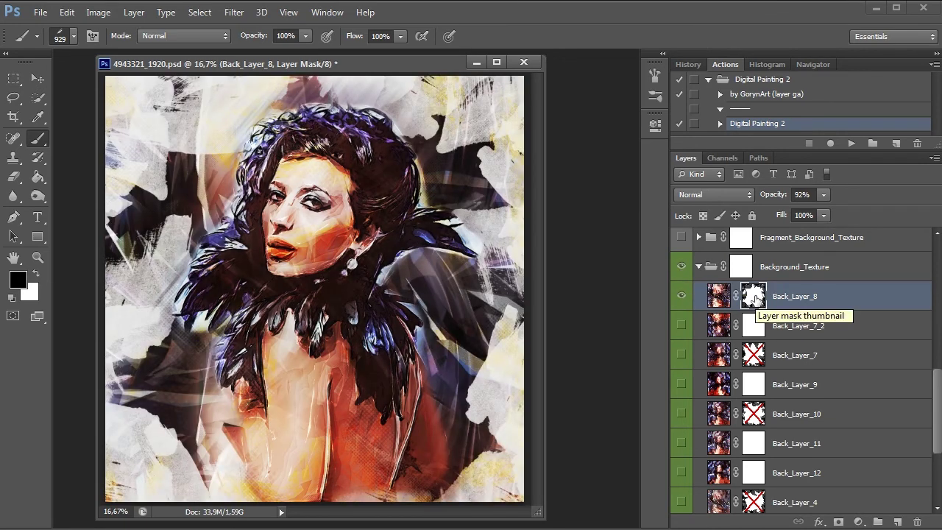
- Disable the Back_Layer_8 mask and view Back_Layer_7 alone with its mask enabled
{"action": "left_click", "coordinate": [756, 298], "text": "shift"}
{"action": "left_click", "coordinate": [681, 354]}
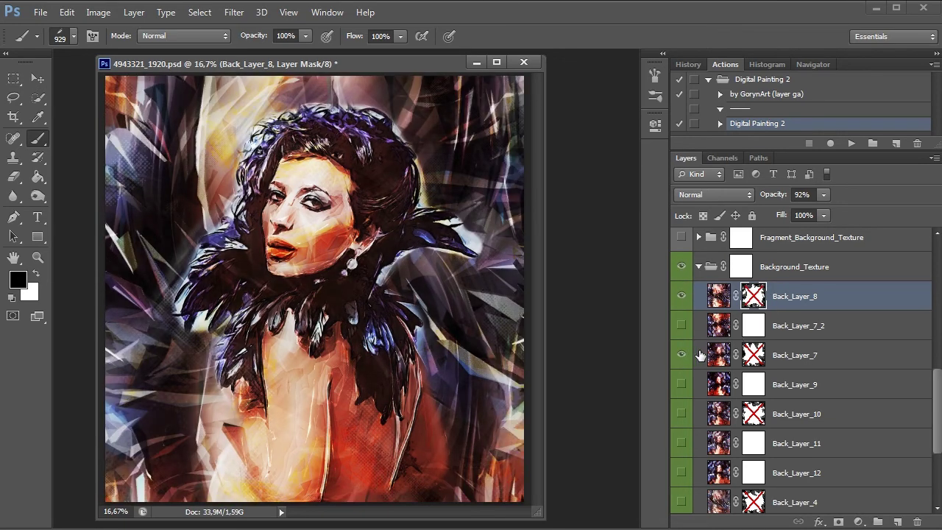
{"action": "left_click", "coordinate": [752, 360], "text": "shift"}
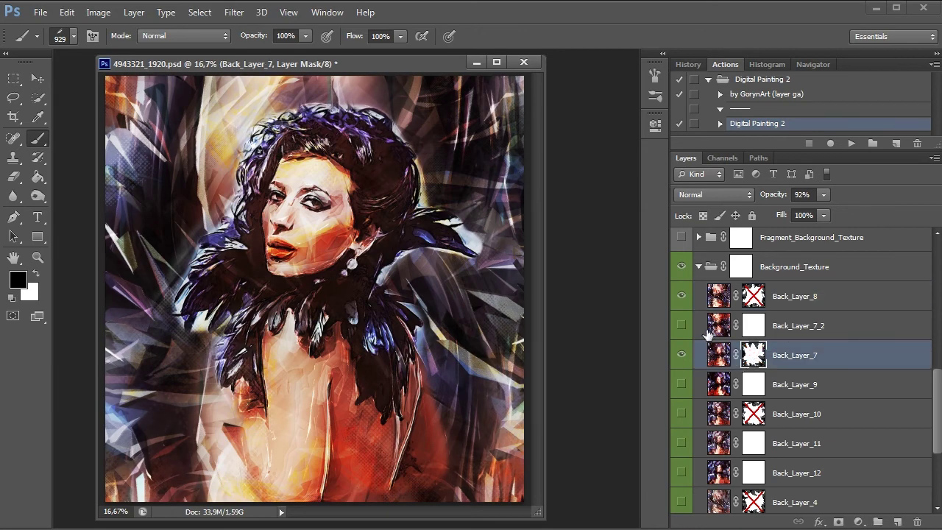
{"action": "left_click", "coordinate": [681, 296]}
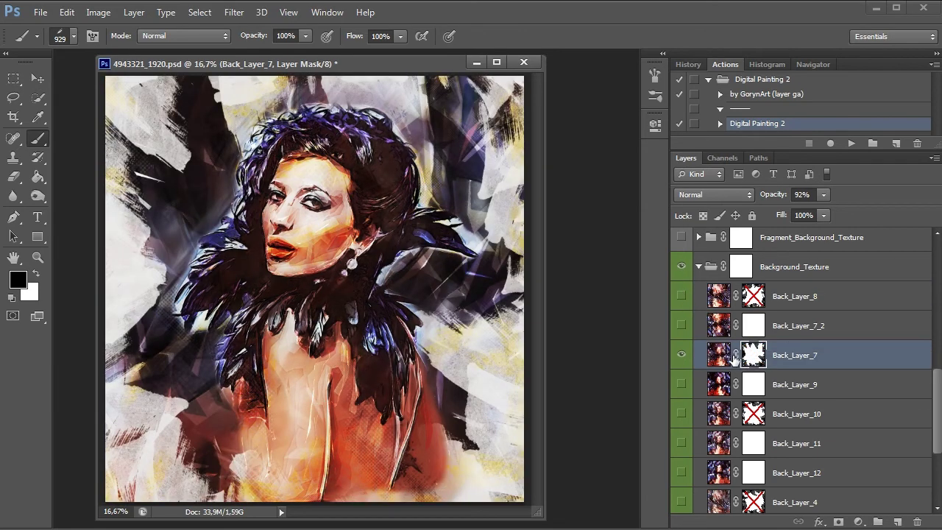
{"action": "left_click", "coordinate": [683, 415]}
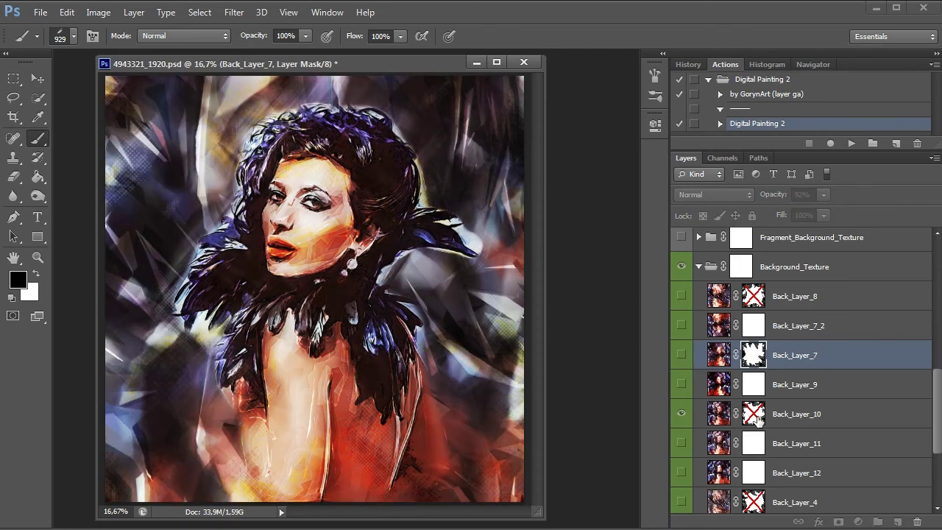
- Try Back_Layer_10 with its mask on and off, then hide it
{"action": "left_click", "coordinate": [758, 420], "text": "shift"}
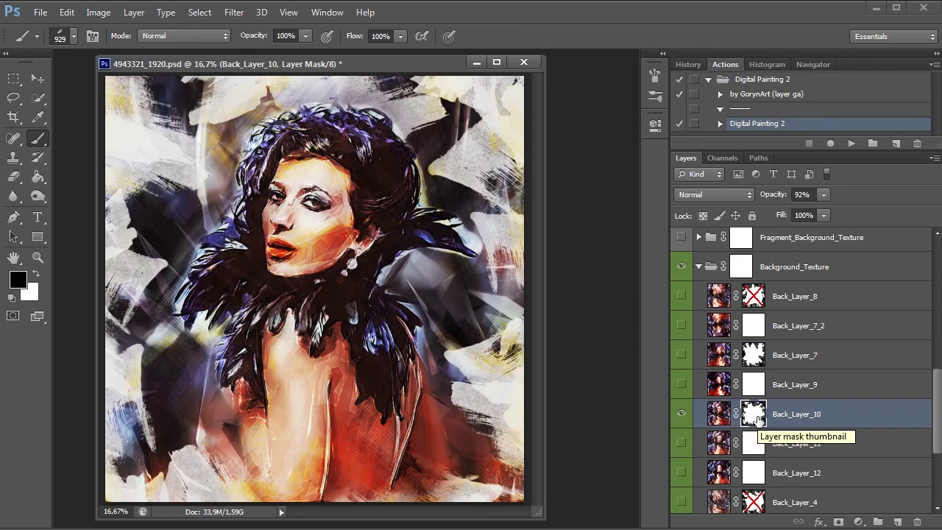
{"action": "left_click", "coordinate": [758, 419], "text": "shift"}
{"action": "left_click", "coordinate": [758, 420], "text": "shift"}
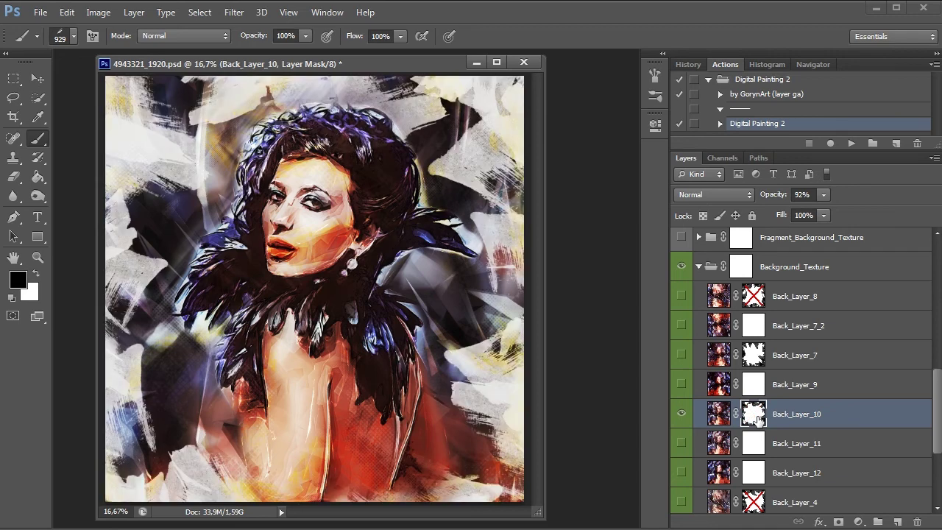
{"action": "left_click", "coordinate": [758, 420], "text": "shift"}
{"action": "left_click", "coordinate": [681, 414]}
- Show Back_Layer_4 with its mask enabled and turn Back_Layer_7 back on
{"action": "left_click", "coordinate": [682, 502]}
{"action": "left_click", "coordinate": [752, 502], "text": "shift"}
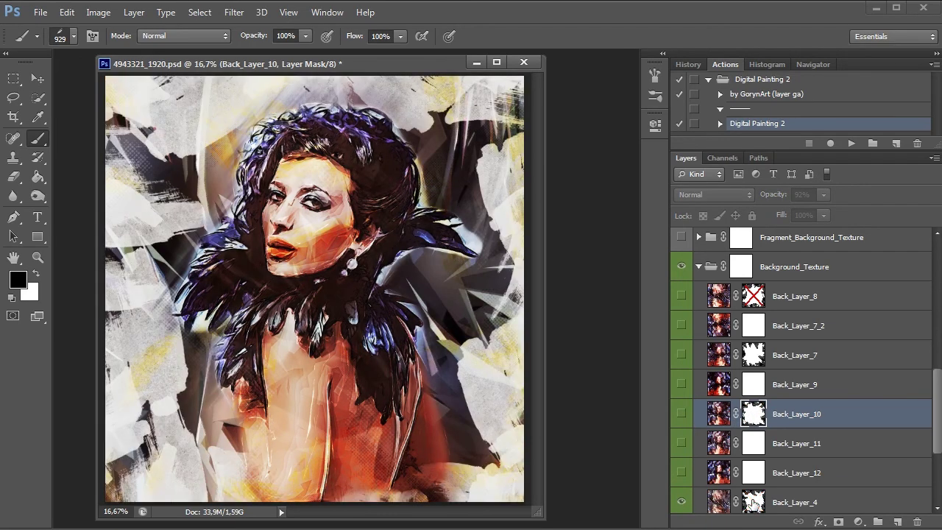
{"action": "left_click", "coordinate": [754, 504], "text": "shift"}
{"action": "left_click", "coordinate": [753, 503], "text": "shift"}
{"action": "left_click", "coordinate": [682, 355]}
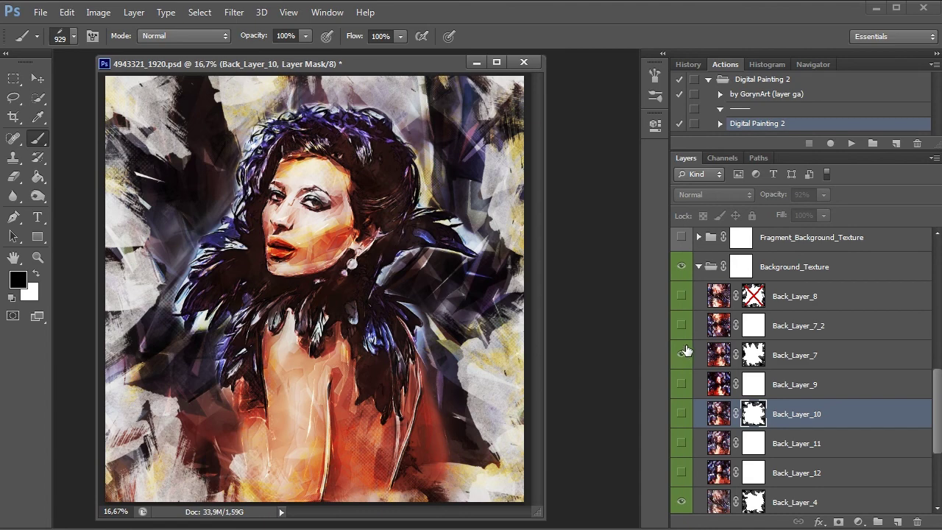
- Briefly compare against Back_Layer_10 and Back_Layer_8, re-enabling the Back_Layer_8 mask, then hide both
{"action": "left_click", "coordinate": [681, 414]}
{"action": "left_click", "coordinate": [681, 417]}
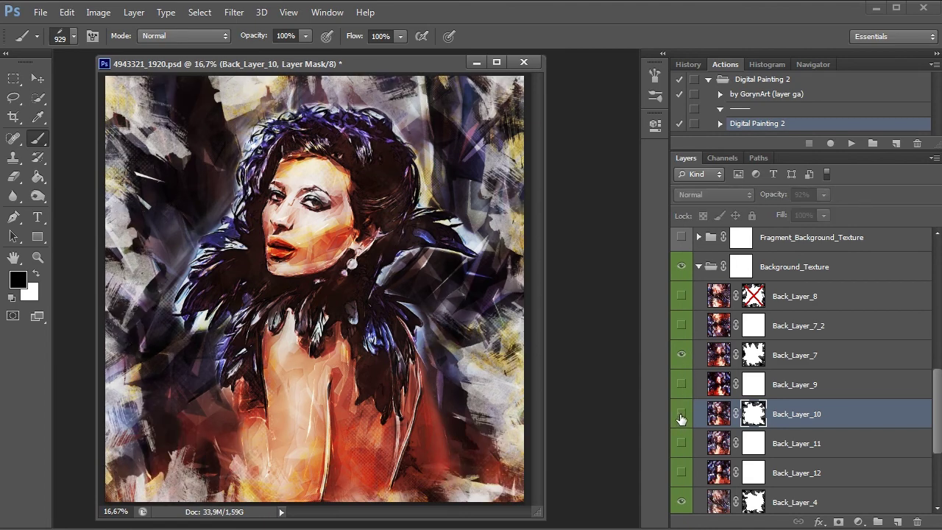
{"action": "left_click", "coordinate": [753, 296], "text": "shift"}
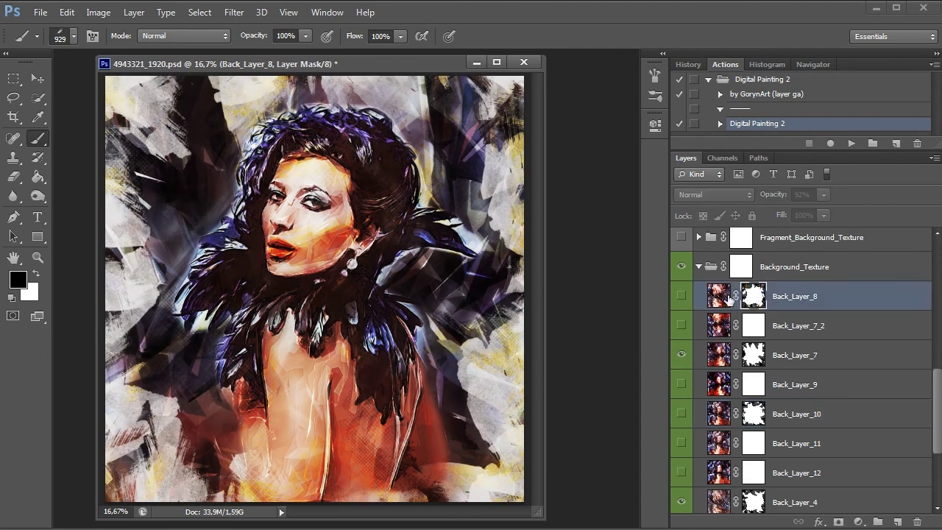
{"action": "left_click", "coordinate": [682, 296]}
{"action": "left_click", "coordinate": [683, 296]}
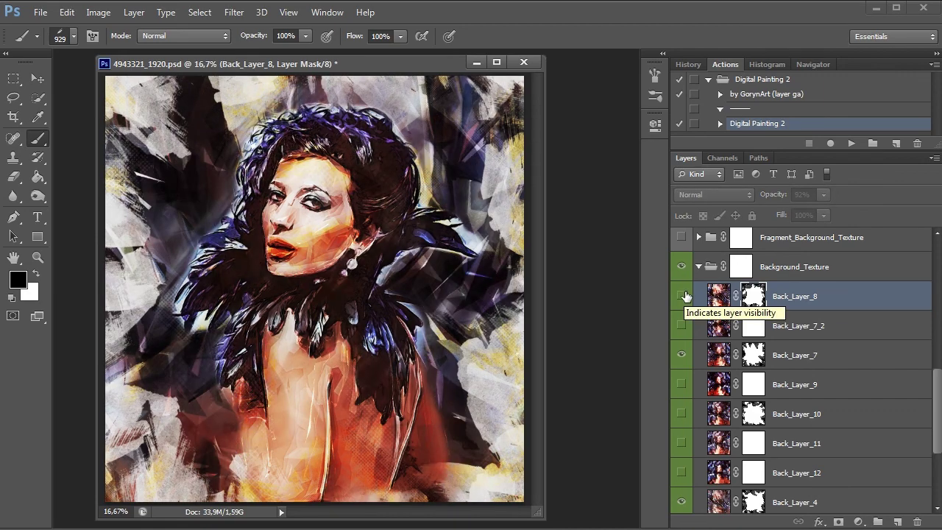
- Leave the Fragment_Background_Texture overlay hidden and collapse the visible Background_Texture group
{"action": "left_click", "coordinate": [682, 237]}
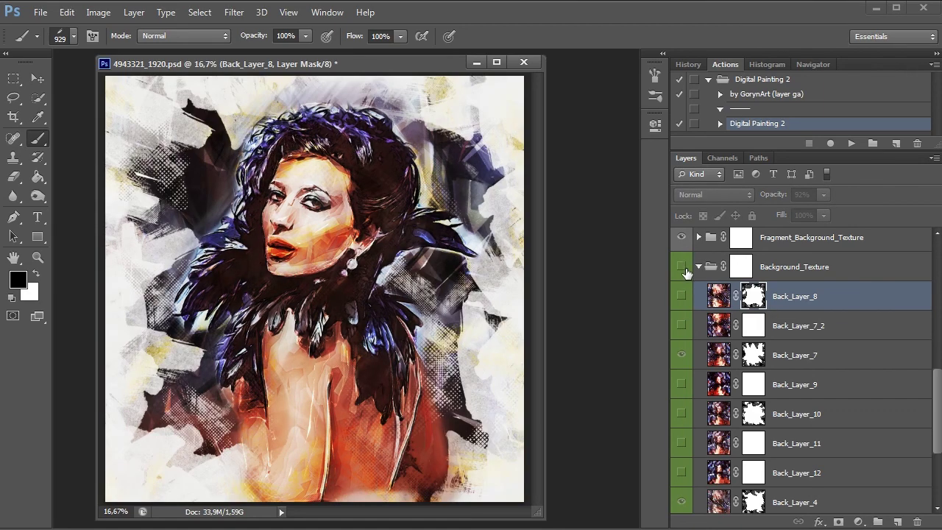
{"action": "left_click", "coordinate": [682, 237]}
{"action": "left_click", "coordinate": [681, 266]}
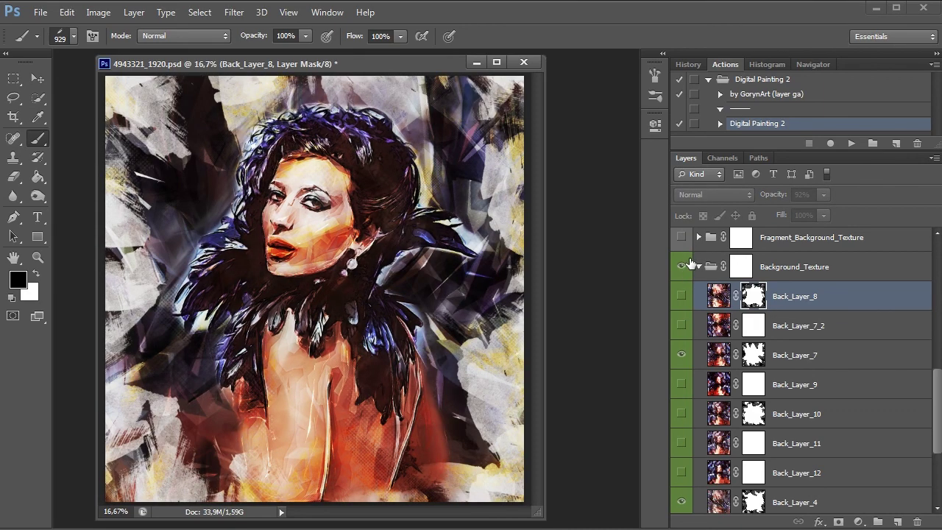
{"action": "left_click", "coordinate": [700, 267]}
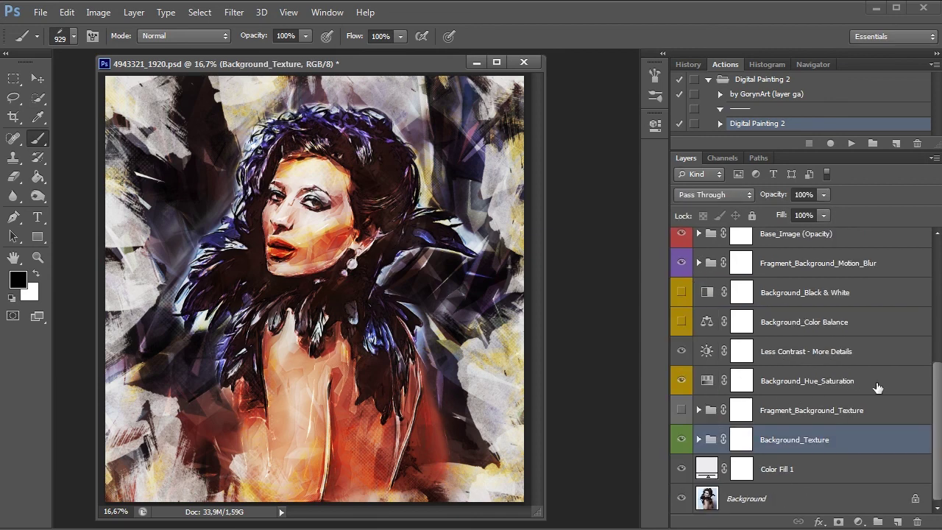
{"action": "left_click_drag", "start_coordinate": [939, 410], "coordinate": [939, 288]}
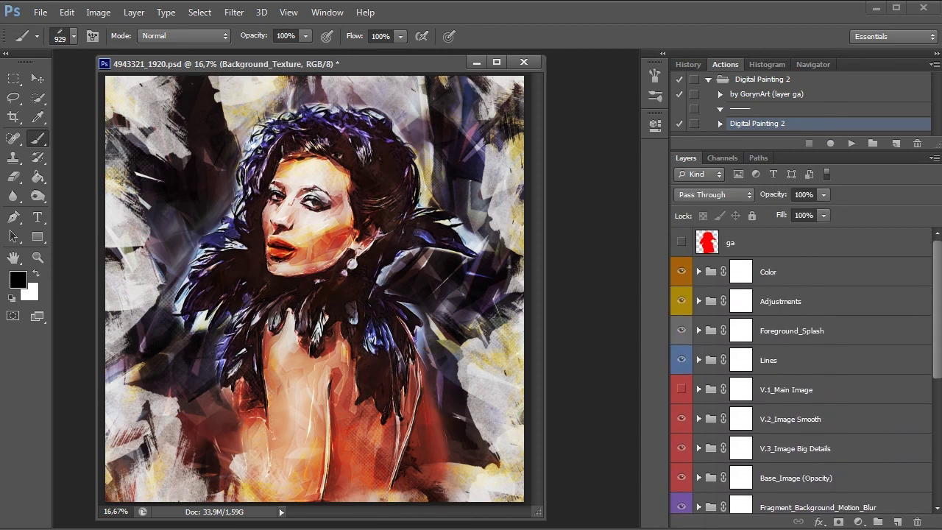